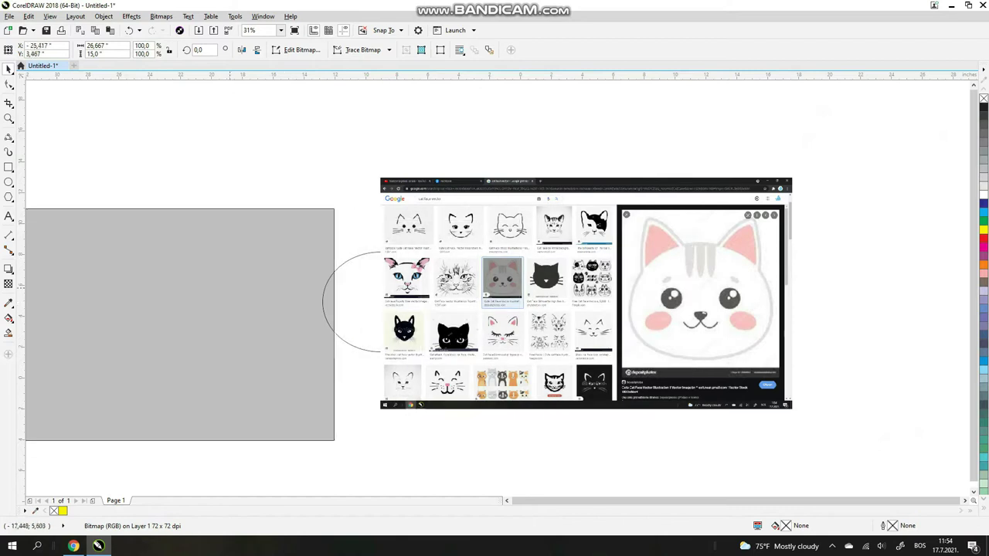
- Select the ellipse and drag it over the cat's face in the reference screenshot
scroll(221, 266, "left", 3)
key("Tab")
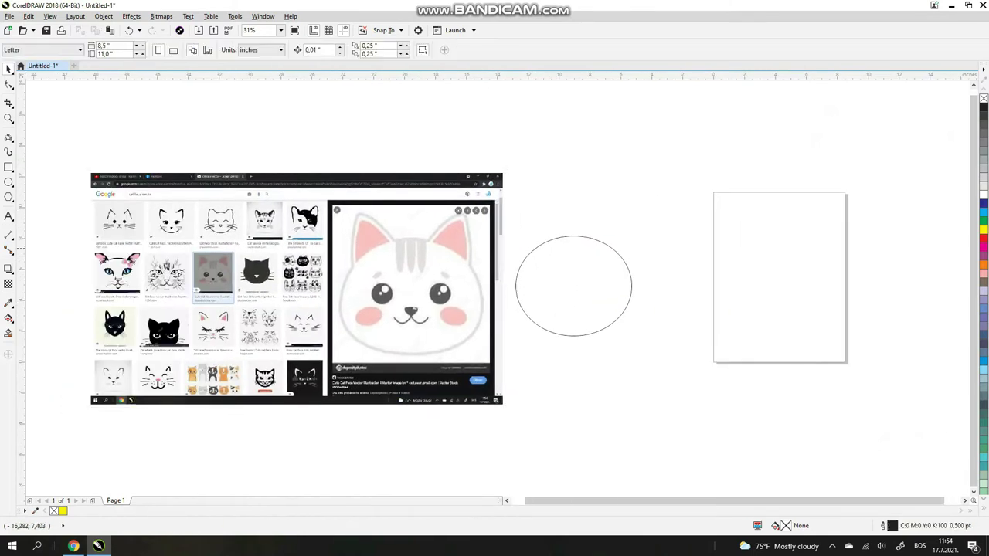
scroll(461, 247, "up", 2)
left_click_drag(690, 224, 361, 252)
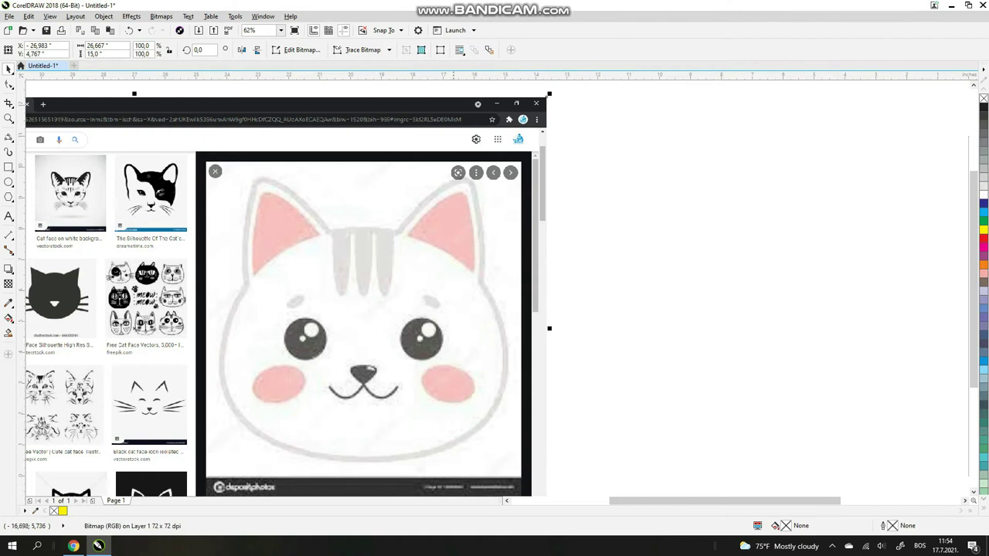
- Redo the ellipse move over the cat's head and enlarge it to fit
left_click(128, 31)
left_click_drag(689, 223, 359, 241)
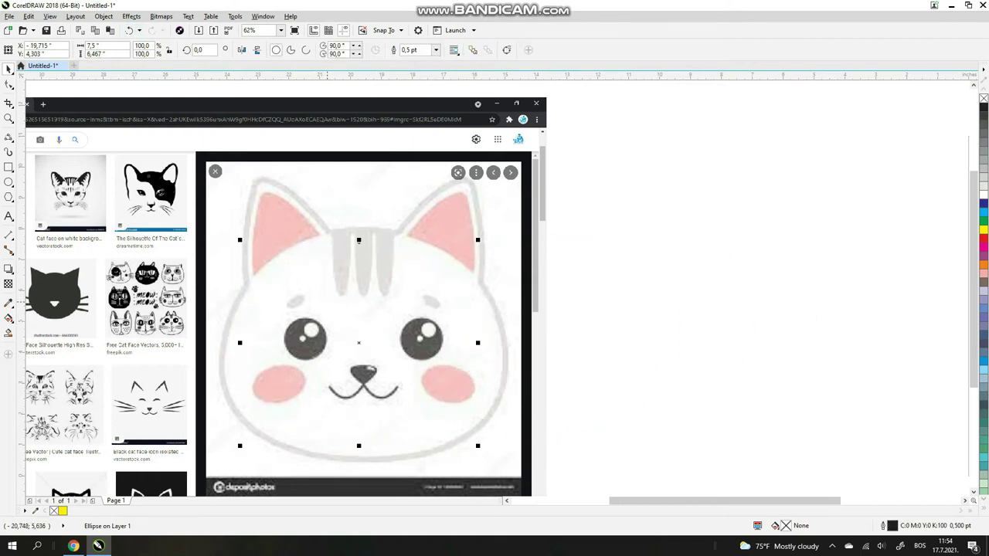
left_click_drag(477, 240, 504, 226)
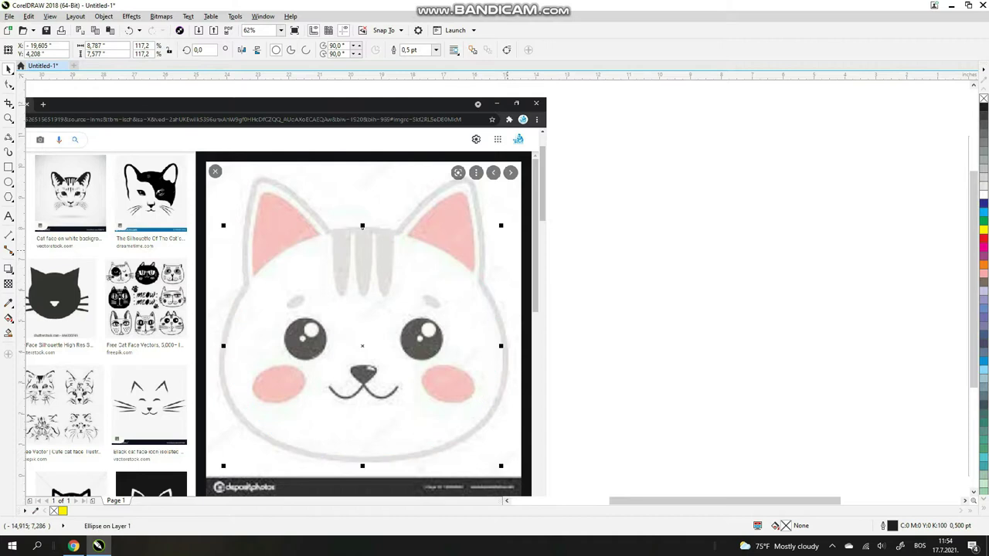
- Send the cat screenshot behind the ellipse and deselect it
right_click(524, 229)
mouse_move(595, 430)
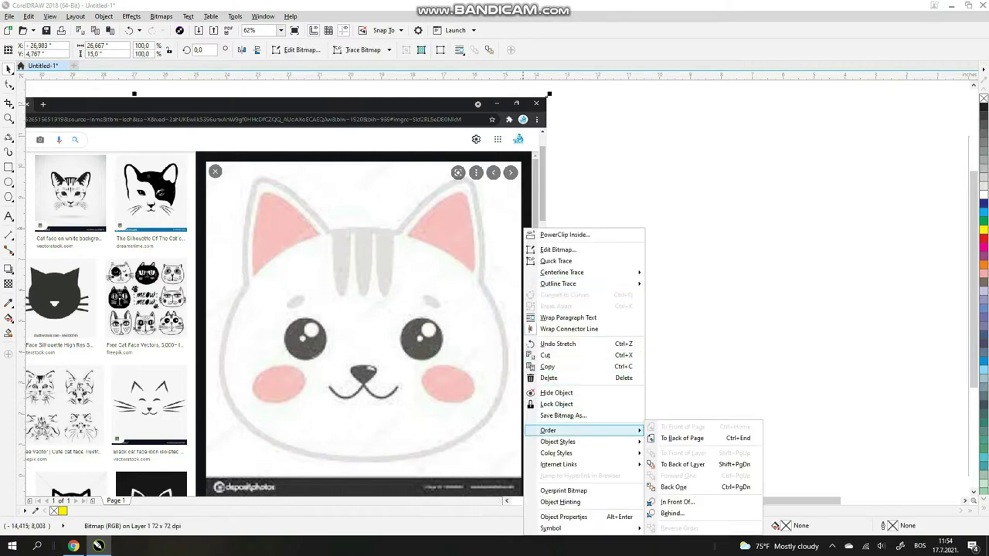
left_click(683, 439)
key("Escape")
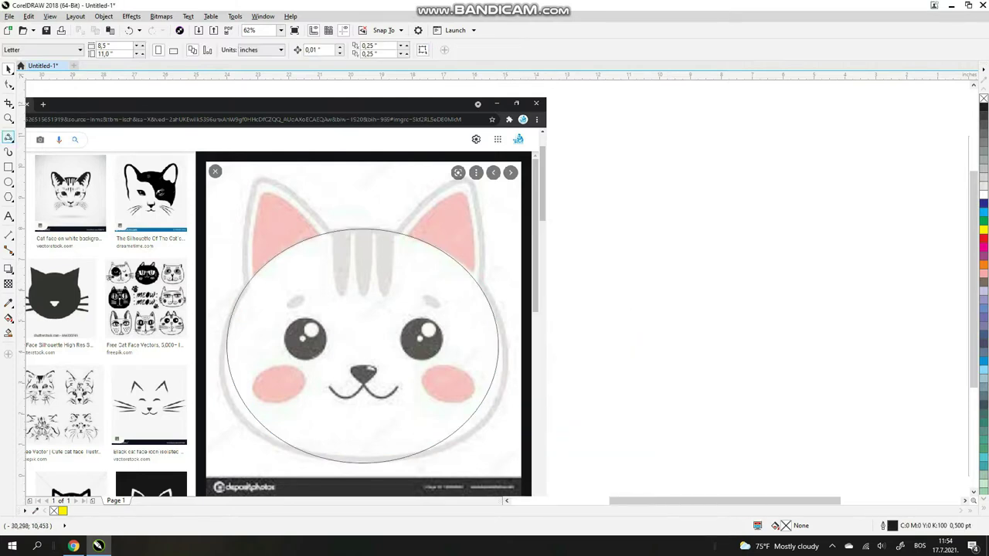
key("F5")
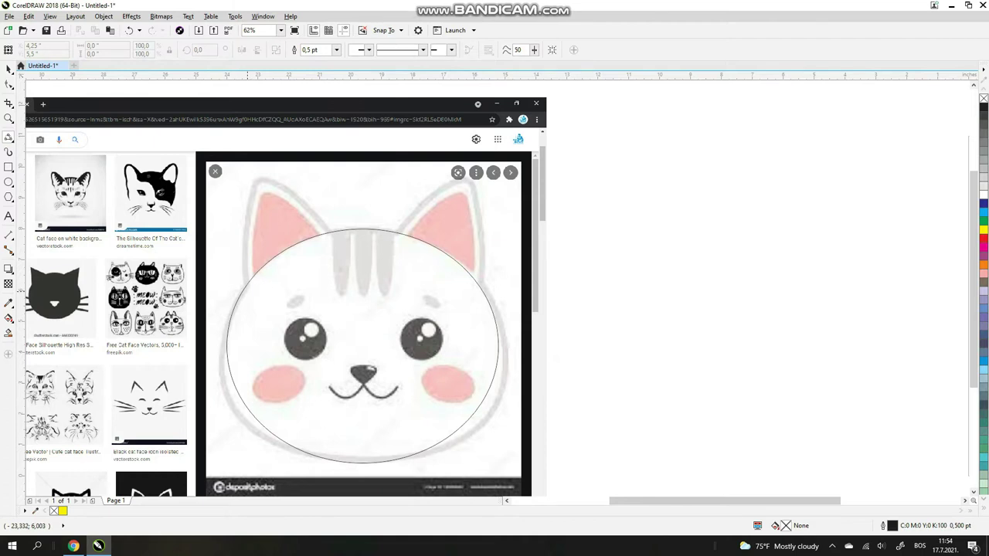
- Trace the cat's left ear as a closed curved outline
left_click(247, 290)
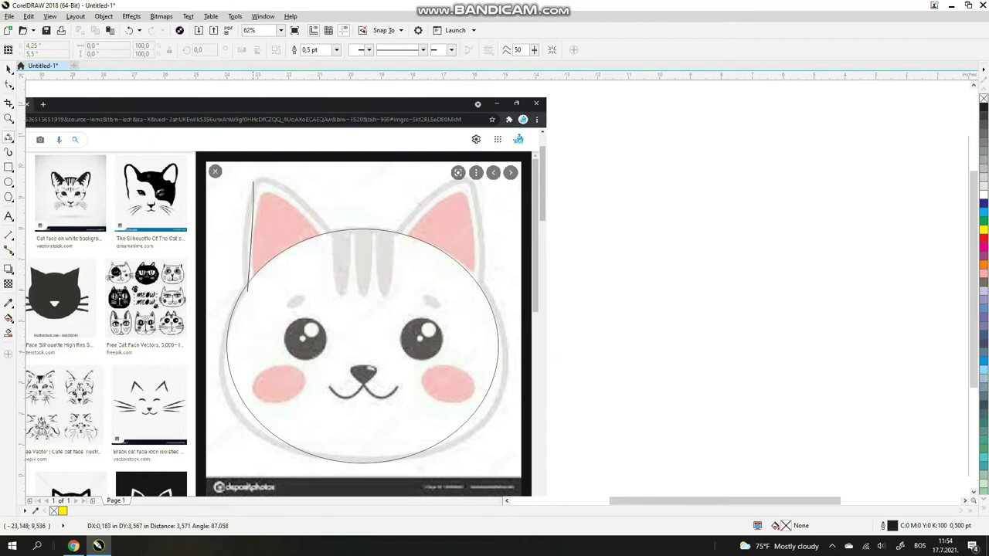
left_click_drag(253, 180, 245, 286)
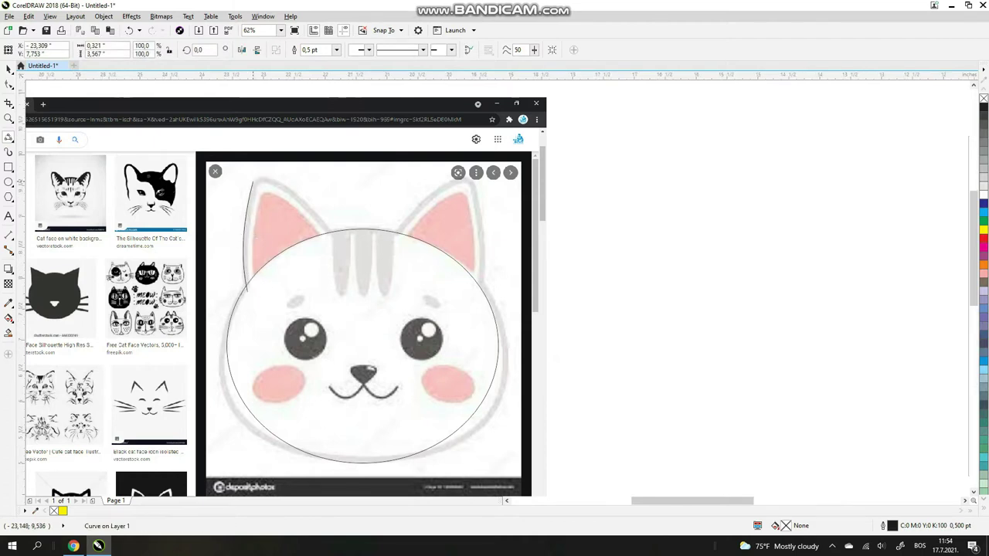
scroll(253, 182, "up", 2)
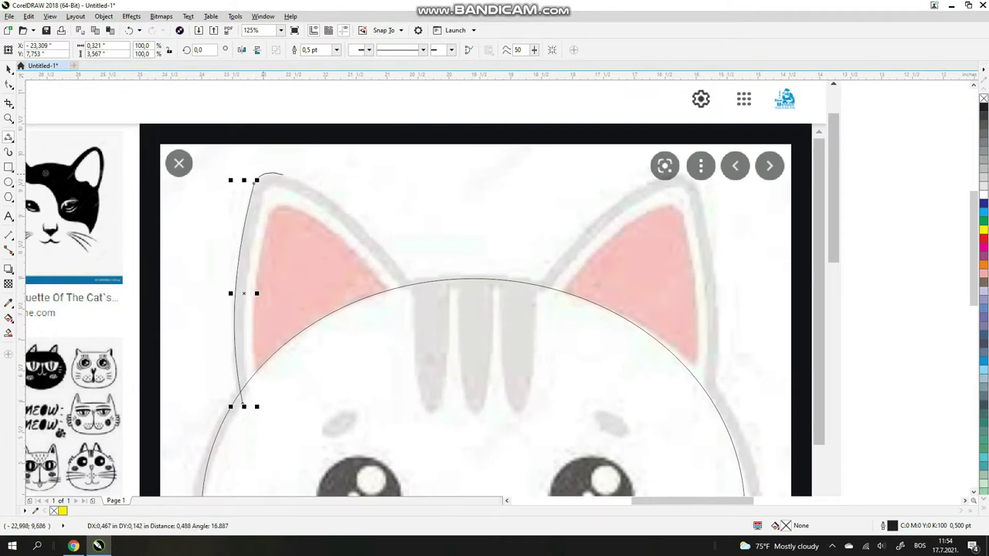
left_click(283, 174)
left_click(283, 174)
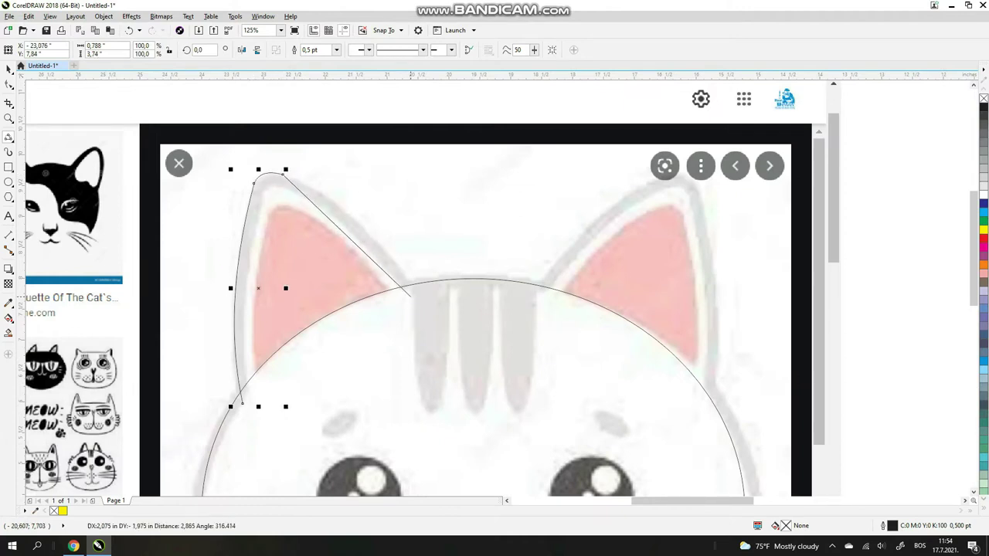
left_click_drag(409, 295, 410, 289)
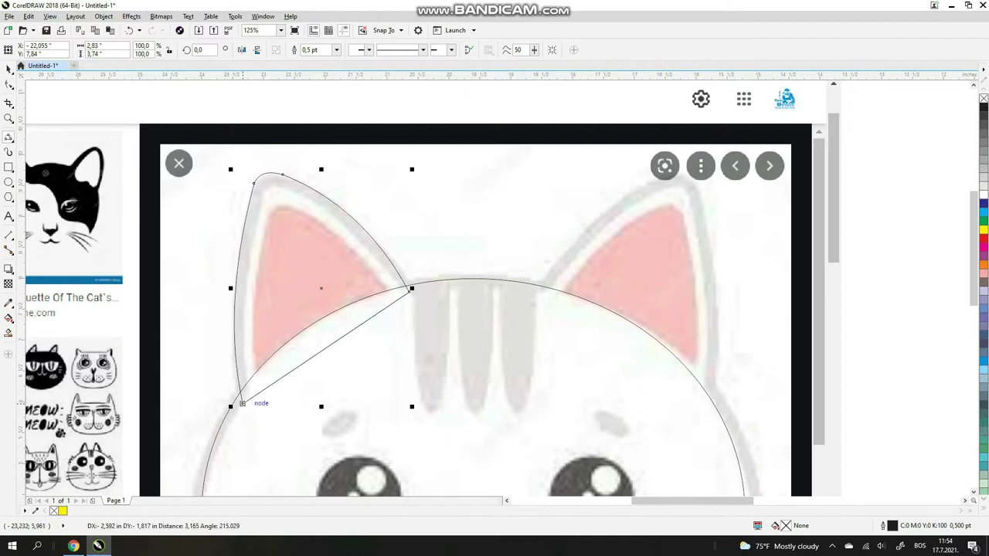
left_click(241, 403)
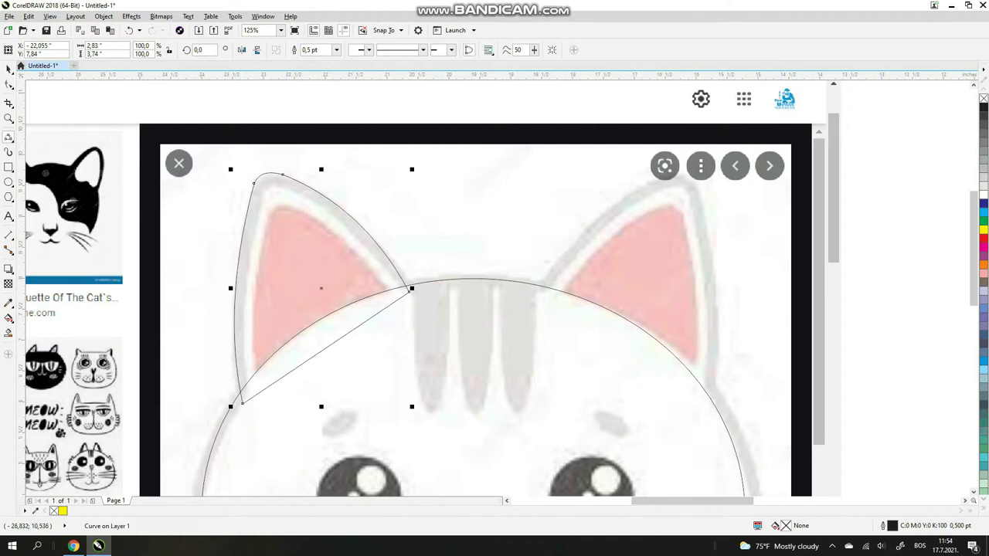
- Mirror a copy of the ear and move it onto the right ear
key("space")
left_click_drag(234, 287, 585, 287)
left_click_drag(576, 340, 708, 340)
scroll(506, 228, "down", 4)
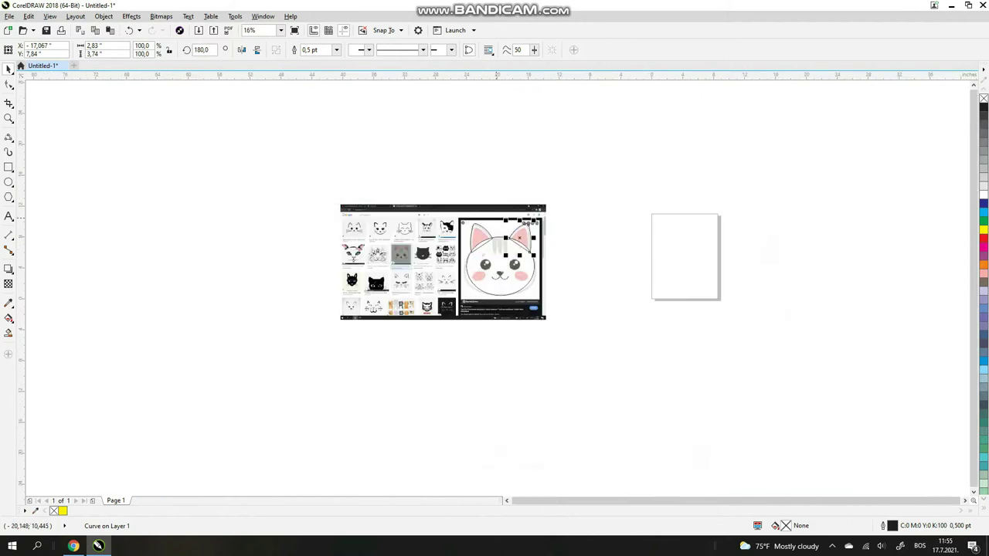
- Delete the reference screenshot from the canvas
left_click_drag(538, 227, 345, 227)
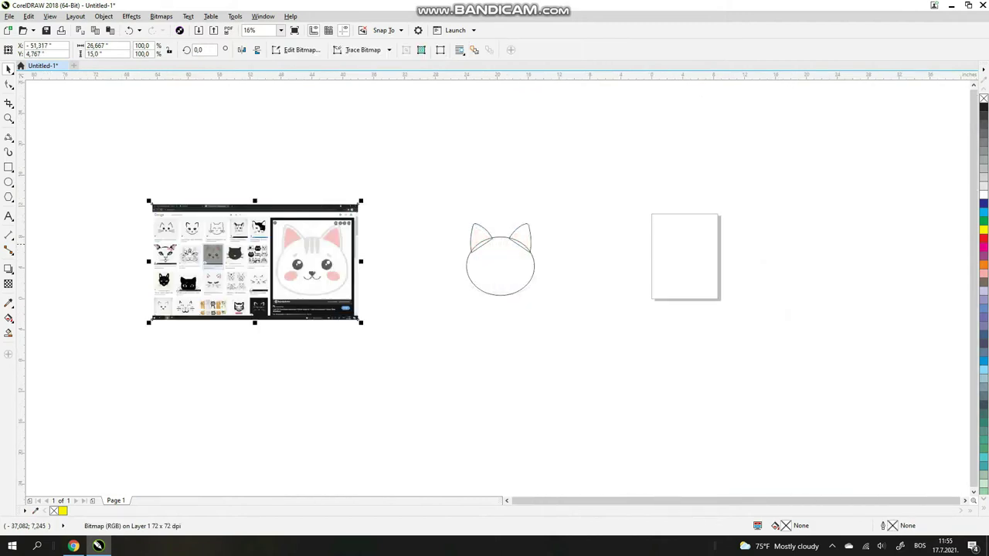
key("Delete")
scroll(519, 235, "up", 4)
- Add an inward contour inside the right ear outline
left_click(614, 232)
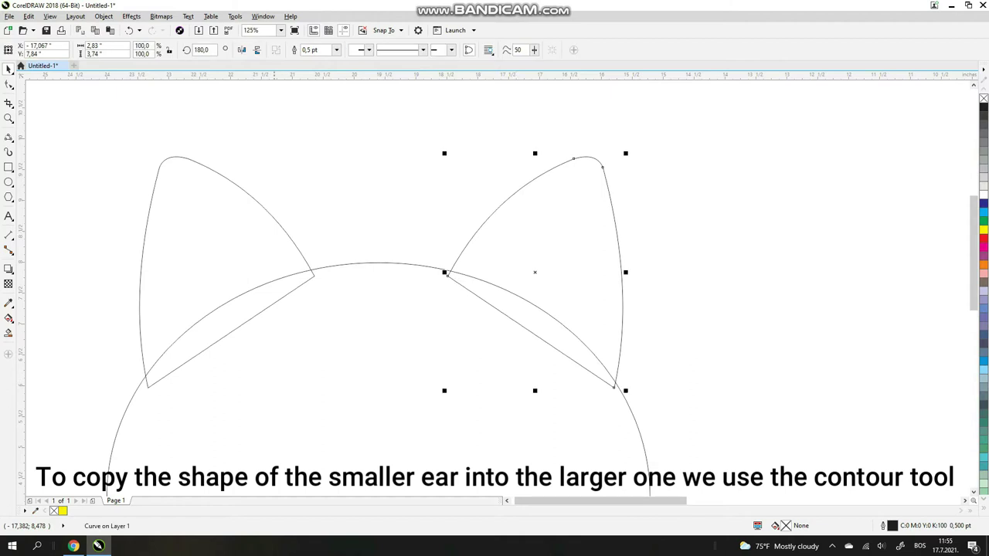
left_click(9, 269)
left_click(42, 279)
left_click_drag(447, 276, 446, 273)
- Set the right ear contour to 1 step with a 0.27" offset
left_click(304, 46)
left_click(304, 46)
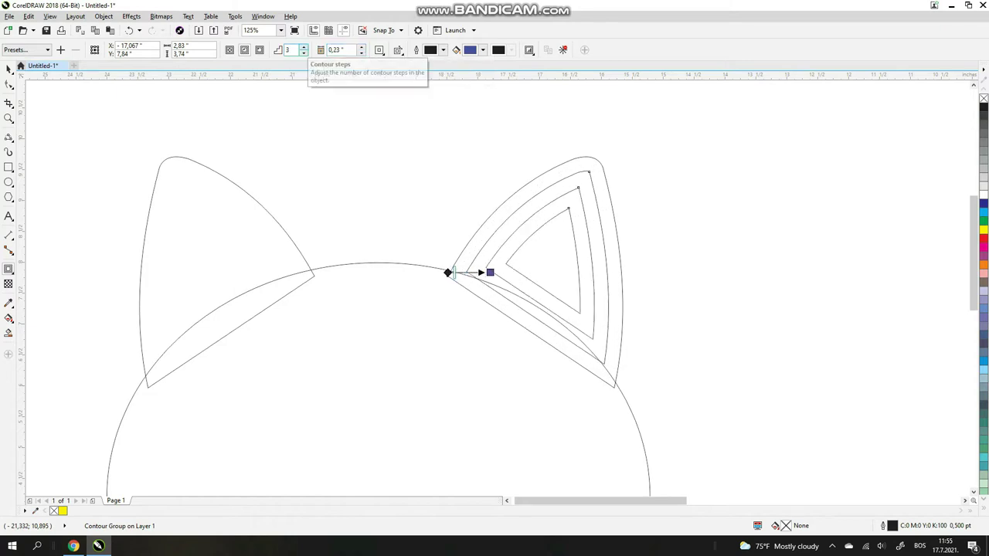
left_click(304, 53)
left_click(303, 53)
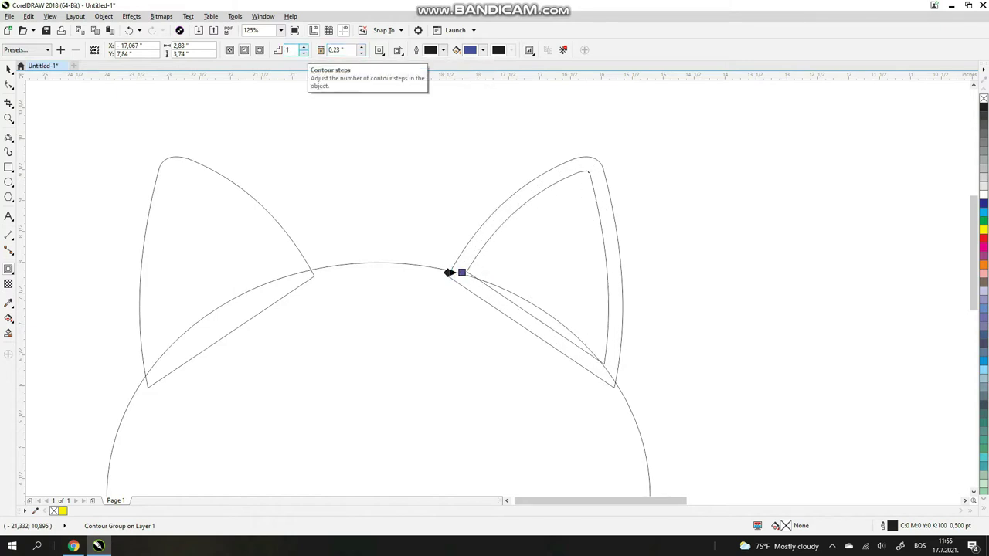
left_click(303, 46)
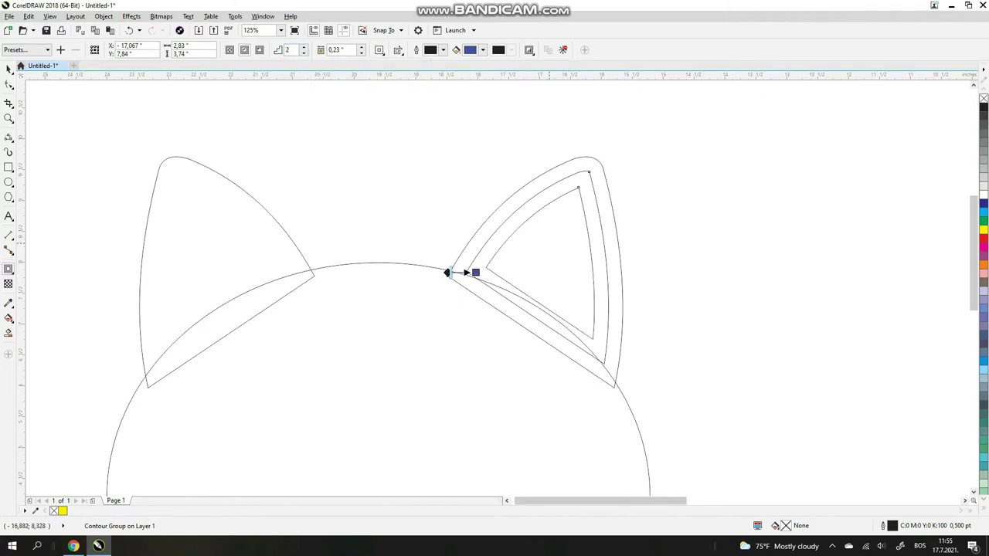
left_click(304, 53)
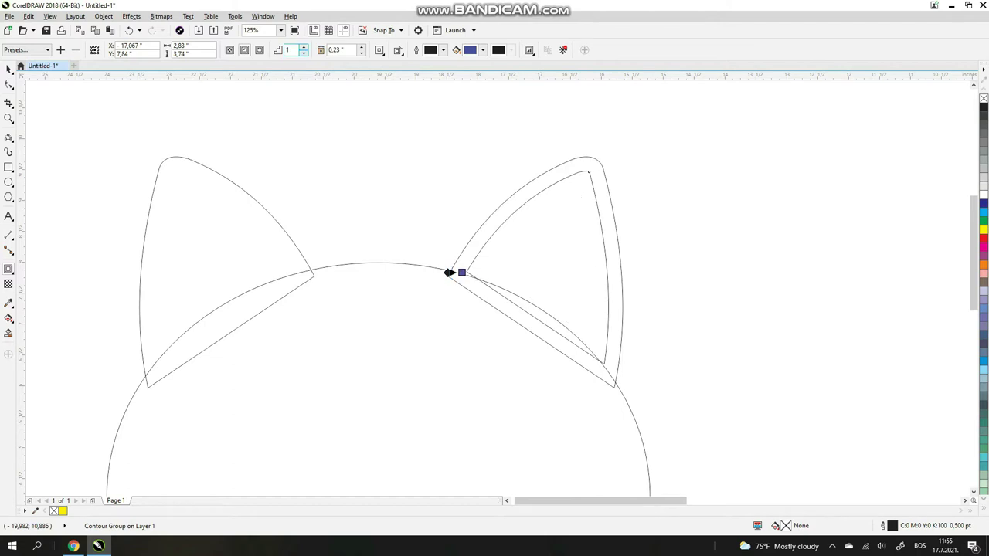
right_click(546, 206)
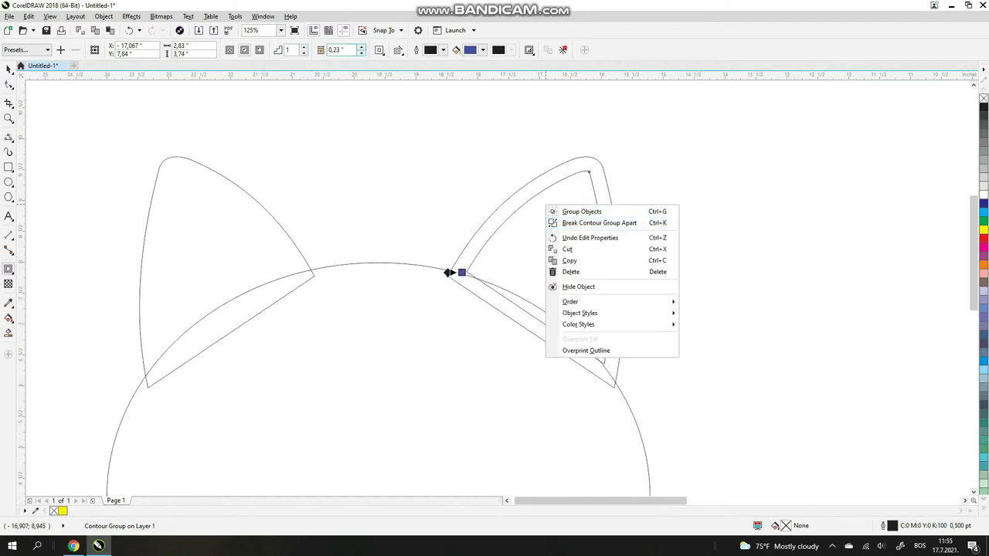
left_click_drag(462, 272, 464, 272)
- Break the contour group apart and select the right outer ear
right_click(547, 226)
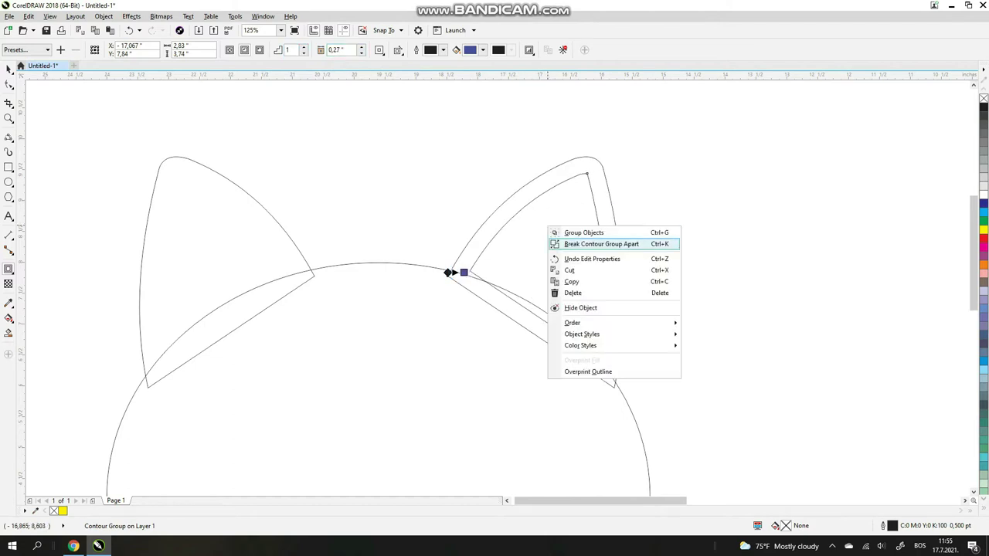
left_click(602, 244)
left_click(165, 176)
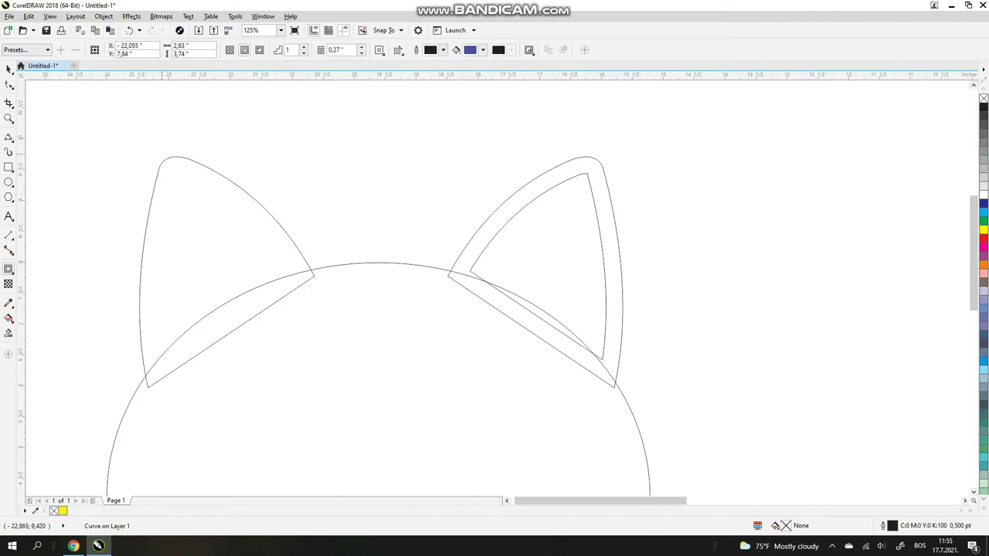
key("space")
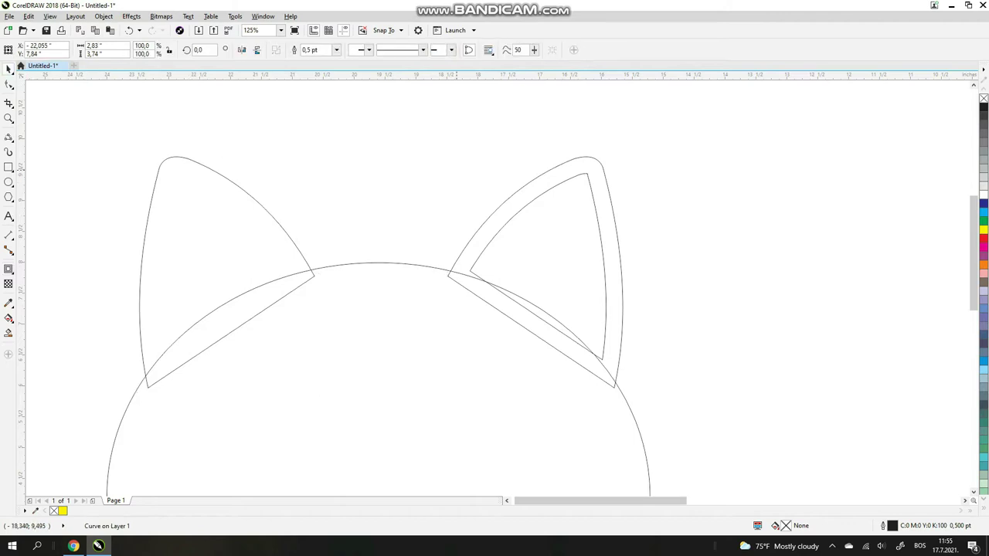
left_click(520, 195)
- Weld the right outer ear onto the head outline
left_click(447, 273, "shift")
left_click(295, 50)
key("Escape")
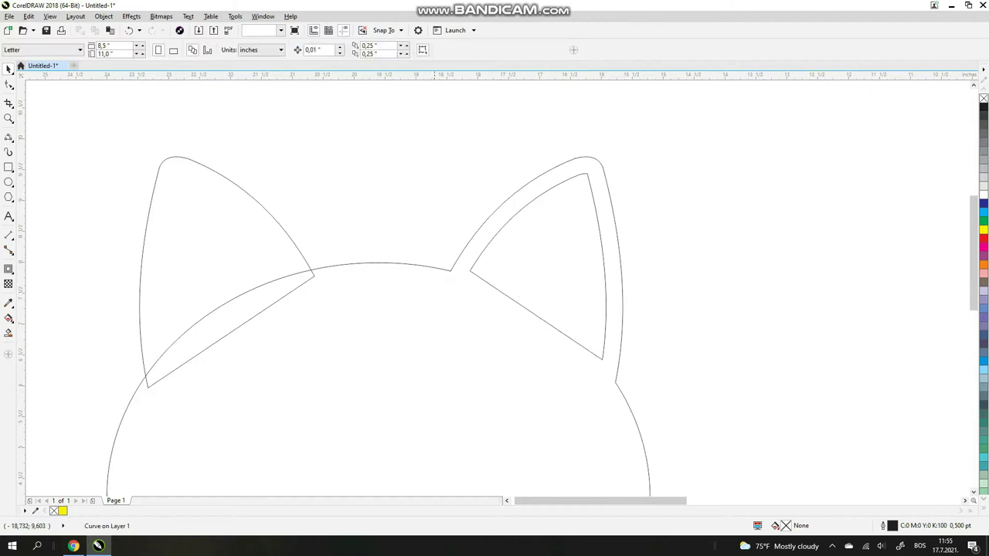
- Add an inner contour to the left ear and break it apart into its own curve
left_click_drag(386, 309, 466, 267)
left_click(224, 340)
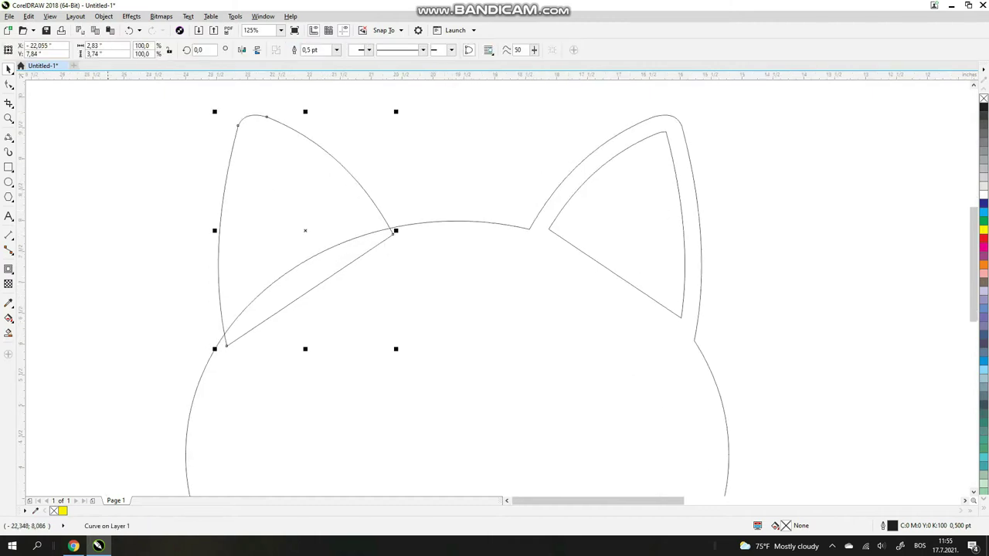
left_click(9, 269)
left_click_drag(221, 230, 235, 229)
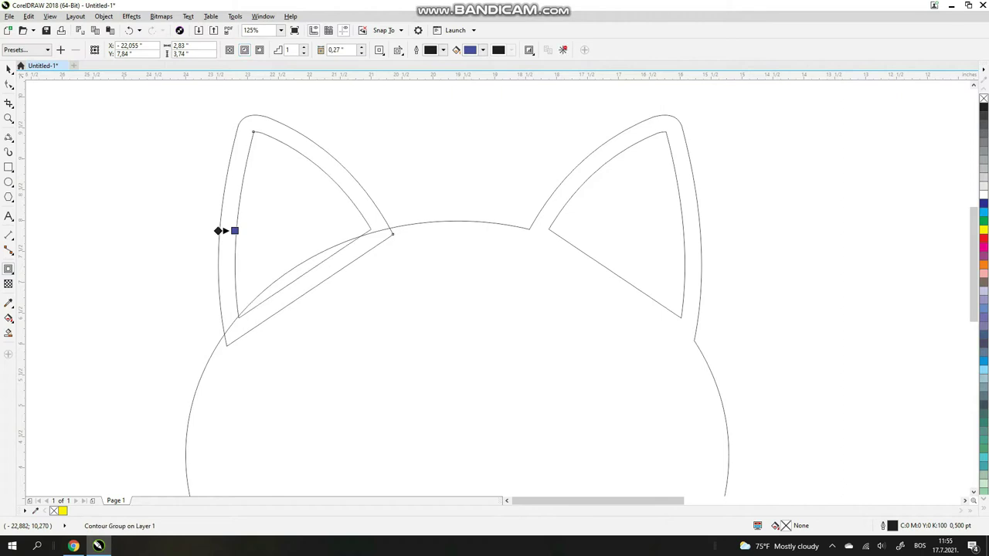
right_click(306, 179)
left_click(355, 198)
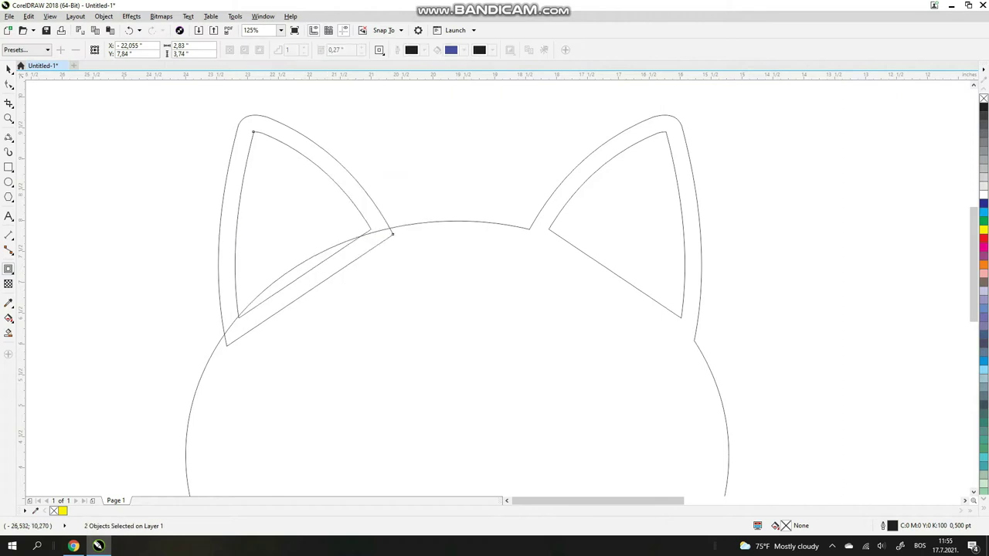
key("space")
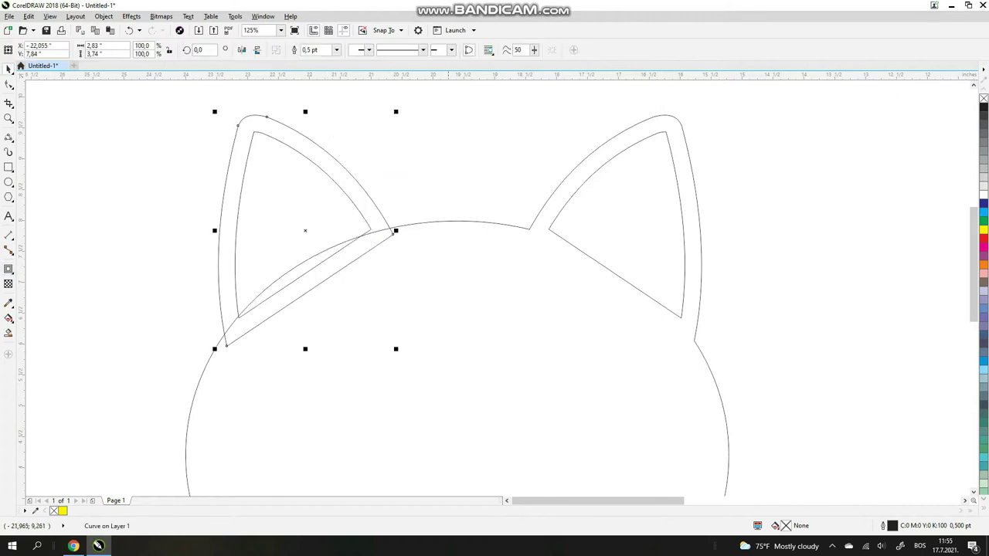
left_click(457, 221)
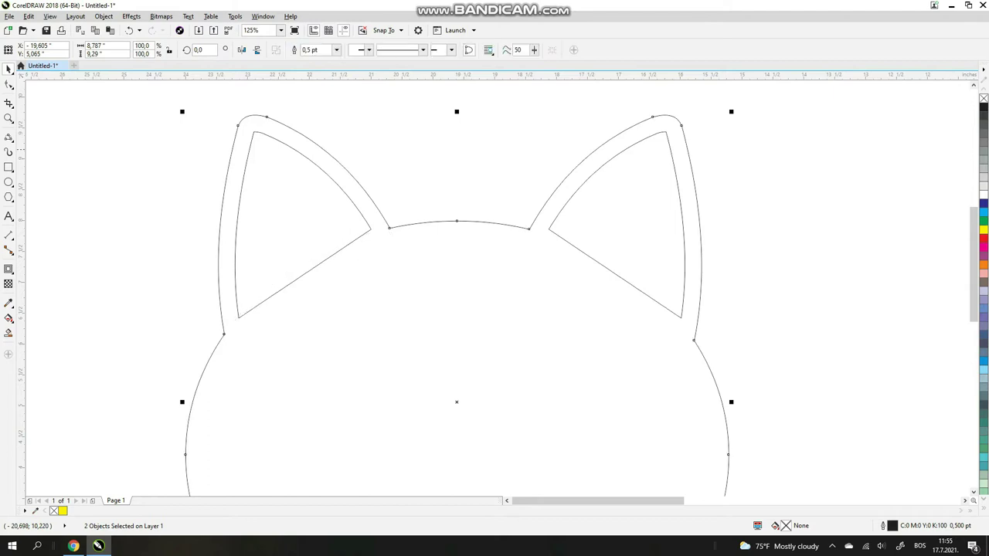
left_click(432, 184)
- Preview the cat silhouette image in the browser, then return to CorelDRAW
scroll(432, 184, "down", 2)
scroll(452, 294, "up", 1)
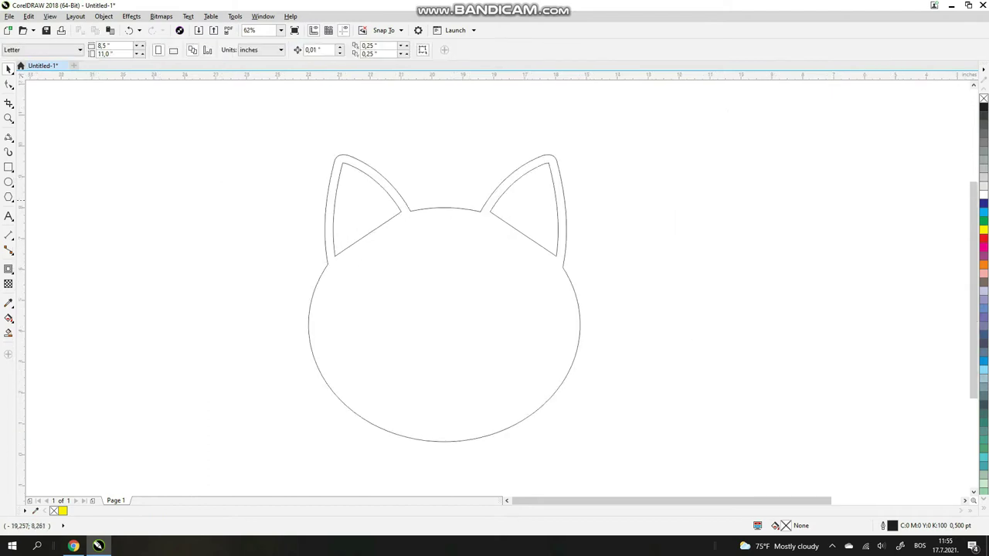
scroll(452, 294, "up", 1)
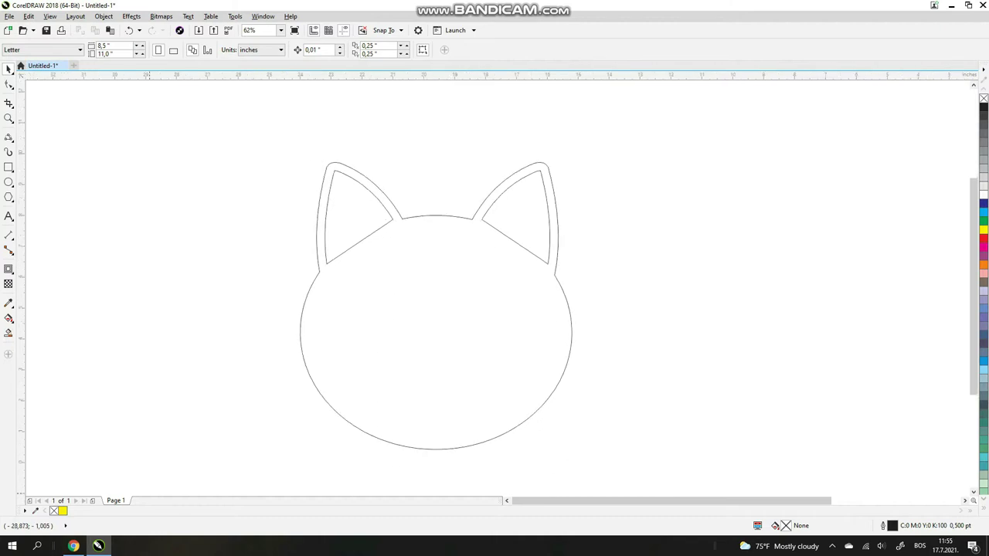
left_click(73, 546)
left_click(400, 241)
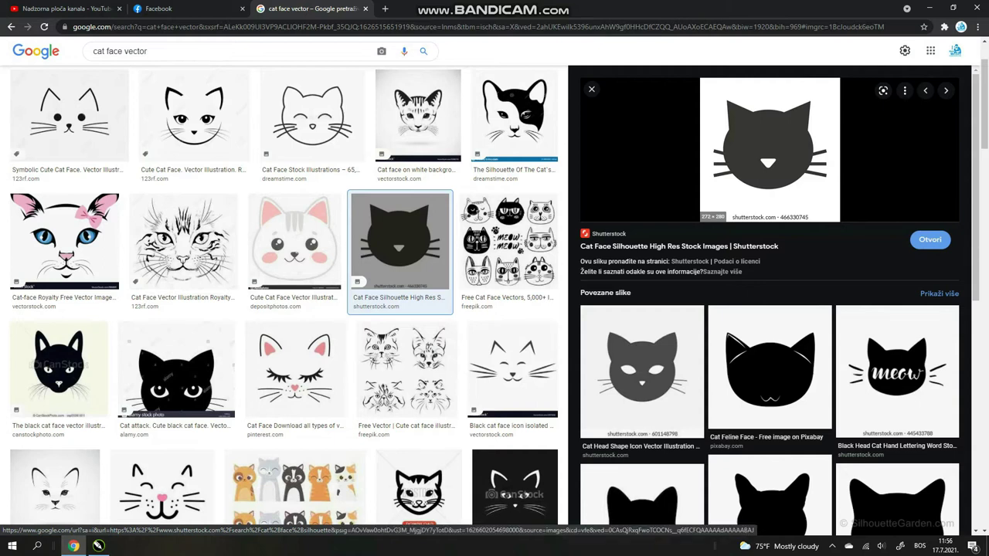
left_click(99, 546)
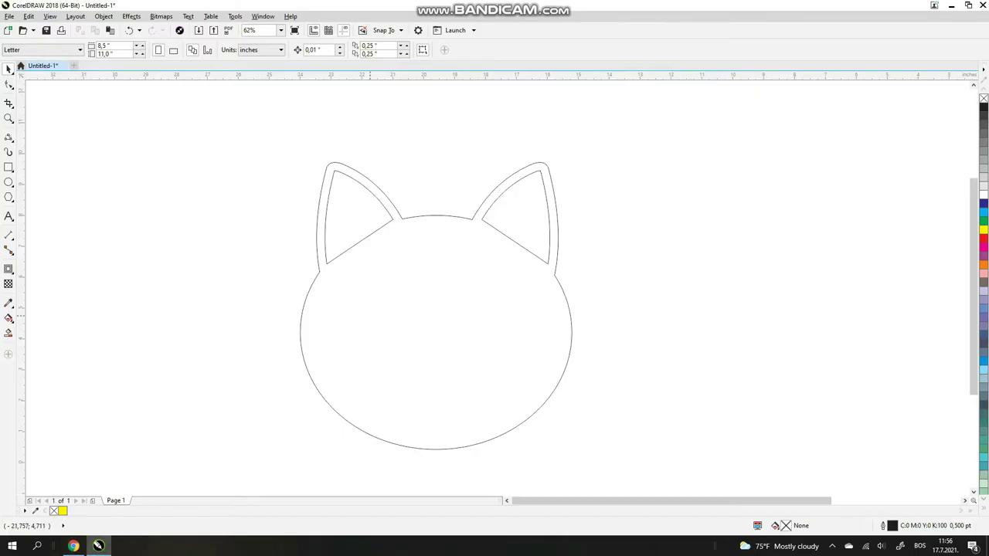
- Paste the cat silhouette screenshot and place it left of the cat drawing
key("ctrl+v")
scroll(495, 286, "down", 5)
left_click_drag(530, 276, 341, 289)
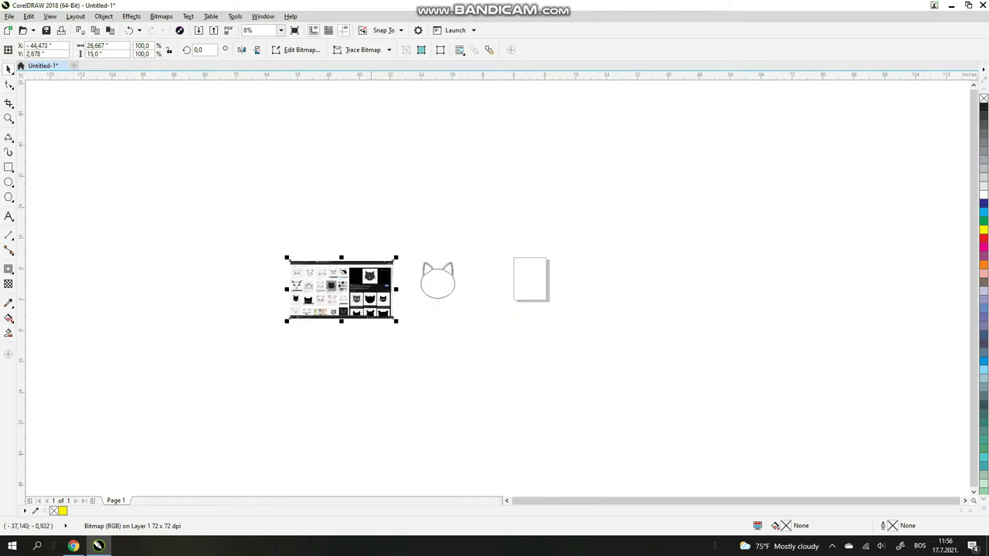
scroll(384, 311, "up", 5)
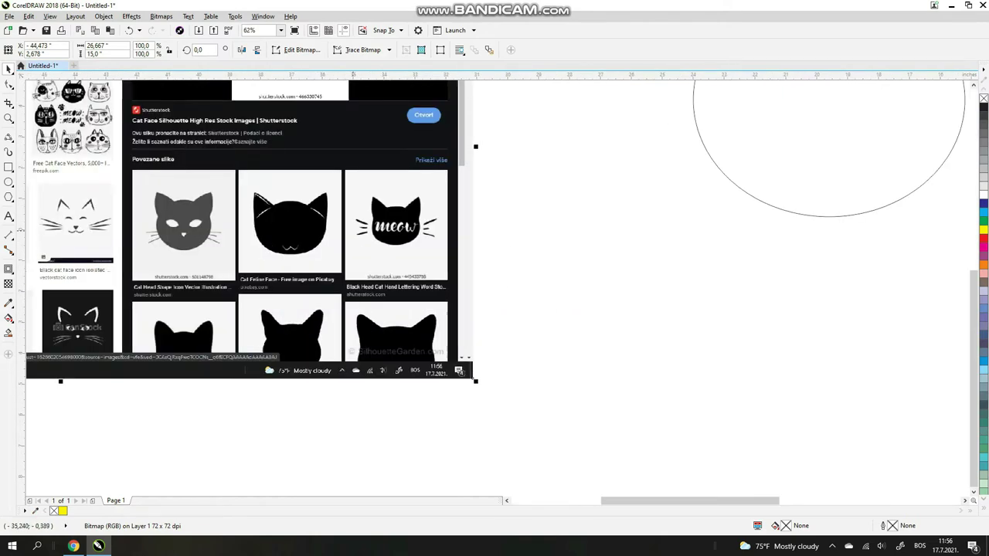
scroll(495, 286, "up", 3)
scroll(378, 194, "up", 2)
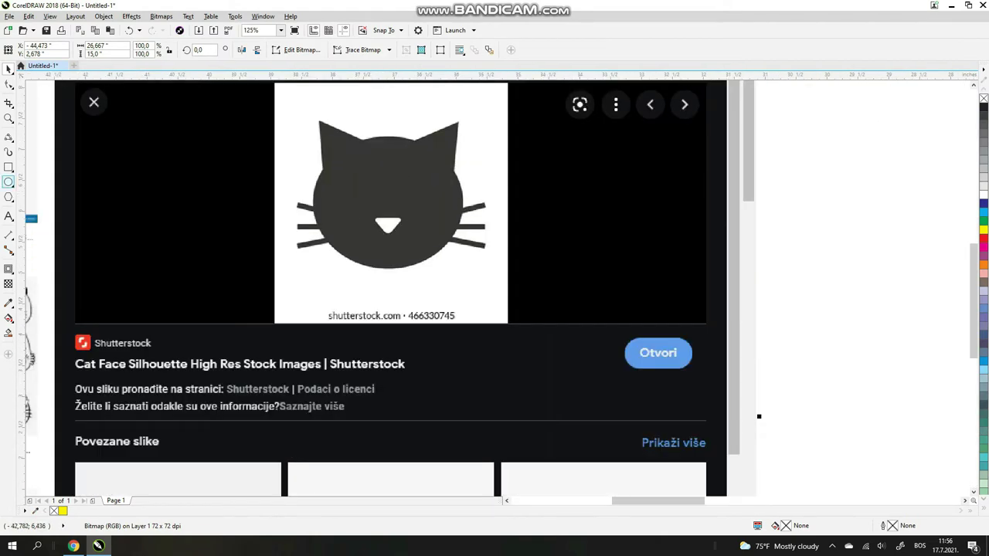
- Draw a thin rounded rectangle and place it over the middle left whisker
key("F6")
scroll(292, 209, "up", 2)
left_click_drag(272, 204, 341, 206)
key("F10")
key("space")
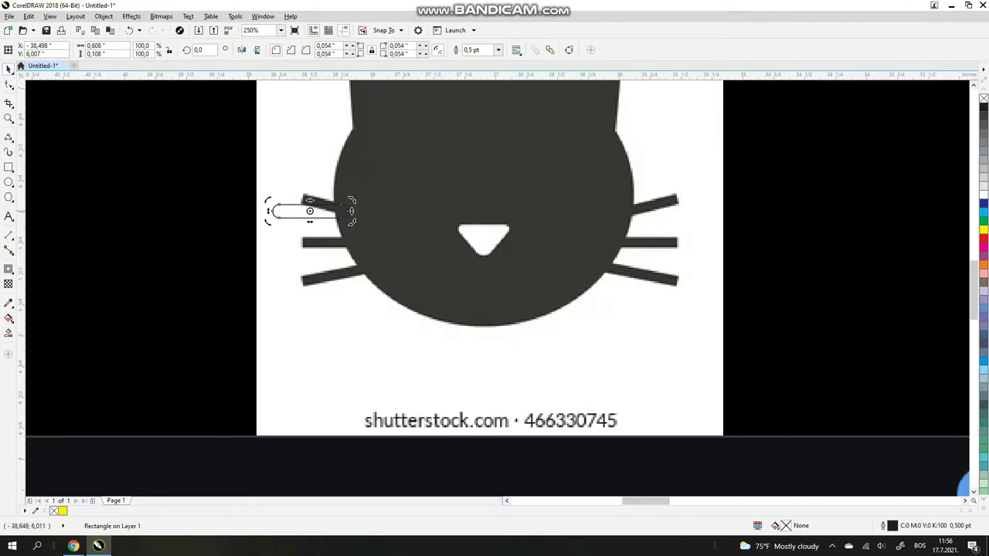
left_click_drag(332, 207, 303, 201)
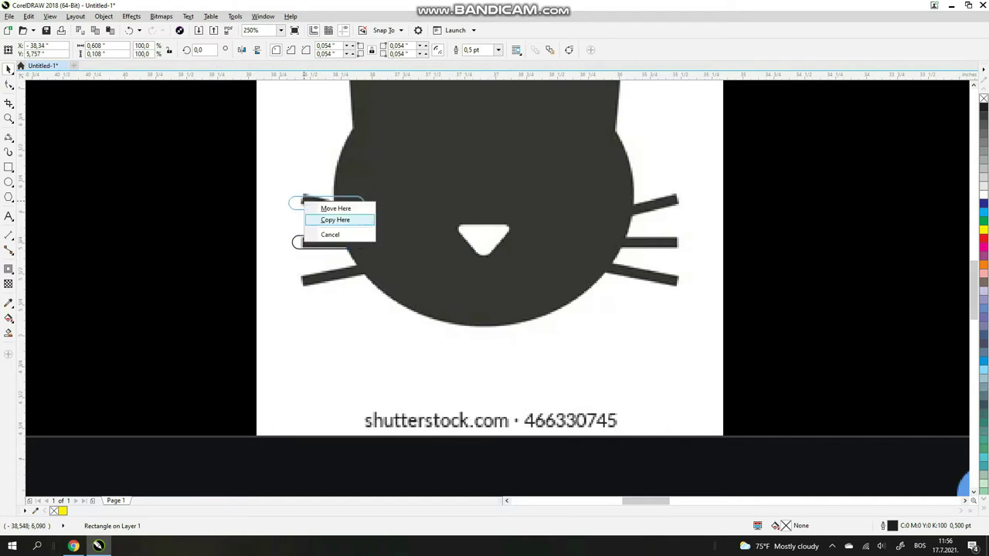
- Copy the whisker rectangle onto the top whisker, rotated to its slant
left_click(336, 219)
left_click(324, 203)
left_click_drag(364, 197, 364, 219)
scroll(322, 210, "up", 5)
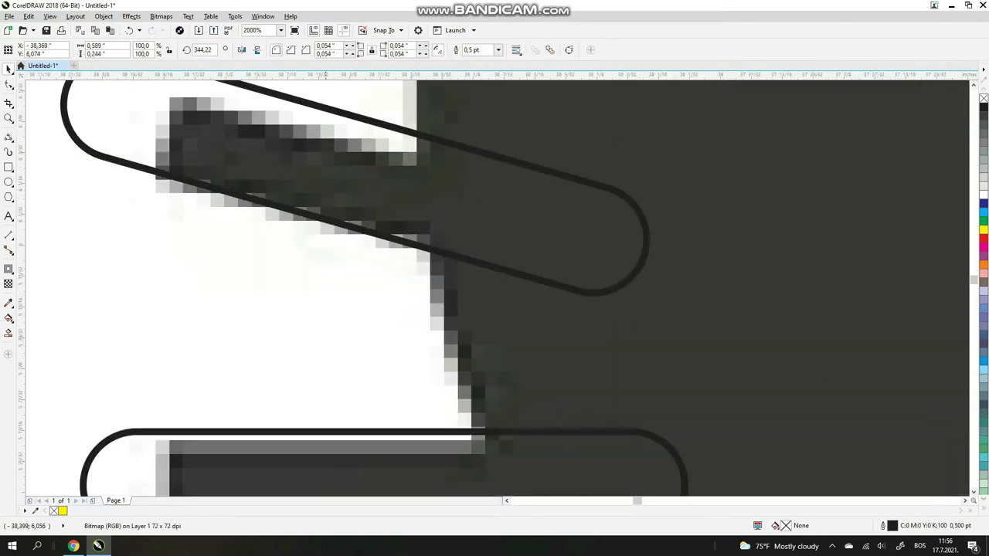
left_click_drag(373, 183, 388, 189)
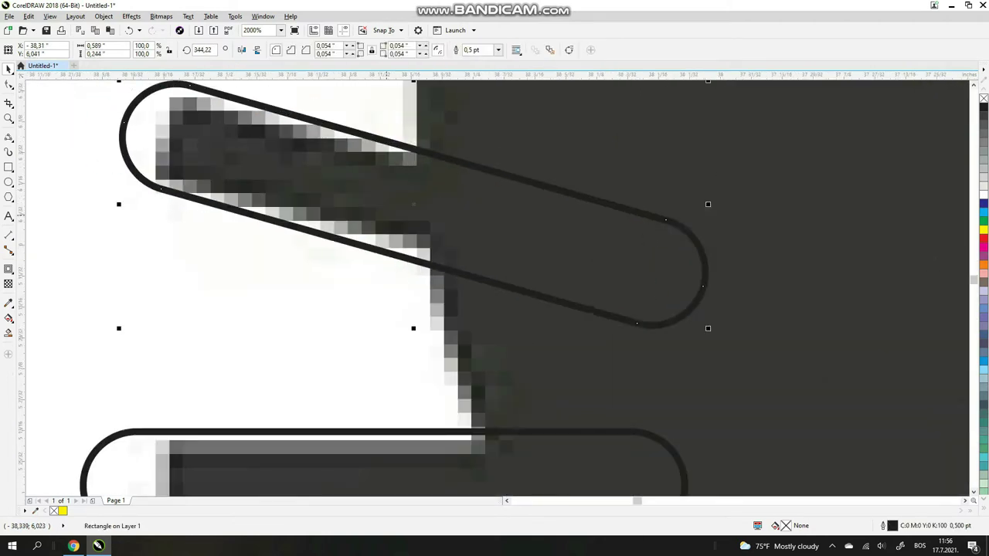
- Mirror a whisker copy onto the bottom whisker and tilt it to match
scroll(388, 189, "down", 4)
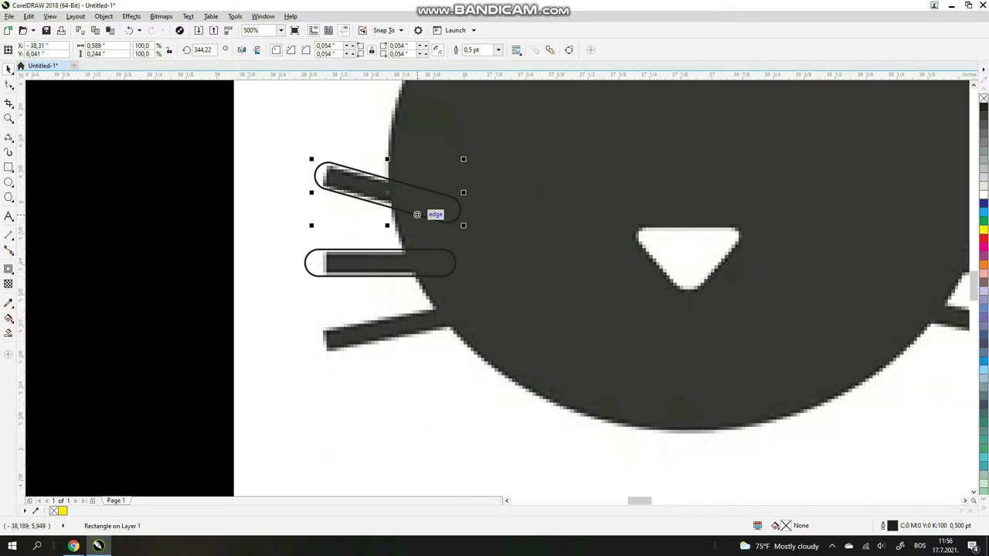
left_click_drag(387, 159, 386, 340)
left_click(452, 309)
scroll(451, 308, "up", 2)
left_click_drag(474, 286, 472, 295)
left_click(324, 352)
left_click_drag(325, 352, 337, 347)
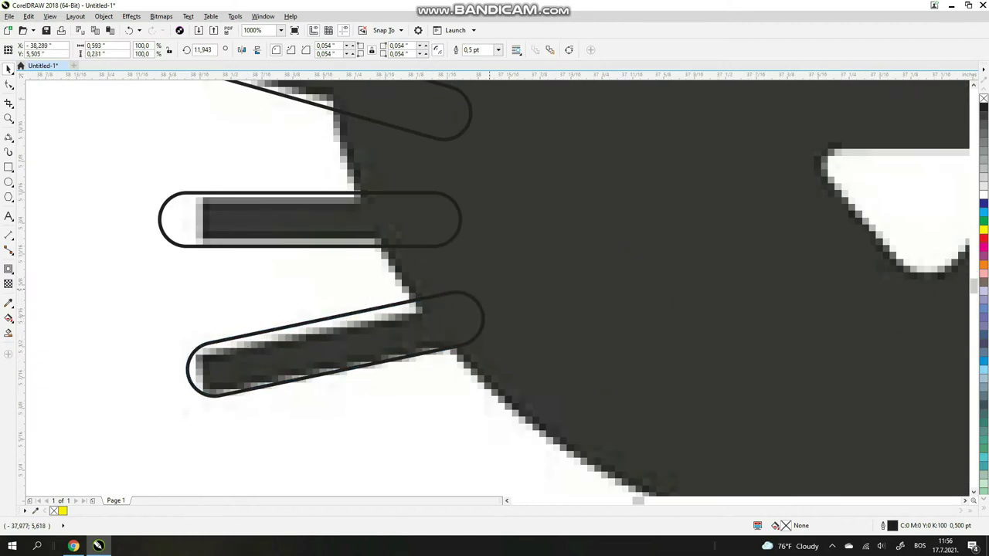
left_click_drag(485, 283, 486, 291)
- Nudge the middle whisker slightly right and select all three left whiskers
left_click(443, 193, "shift")
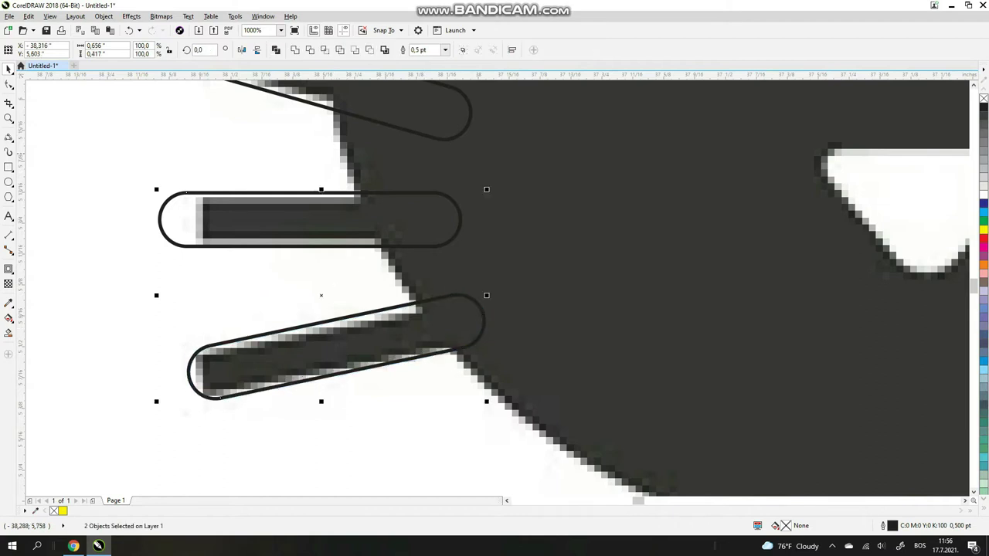
left_click(343, 131)
left_click(249, 216)
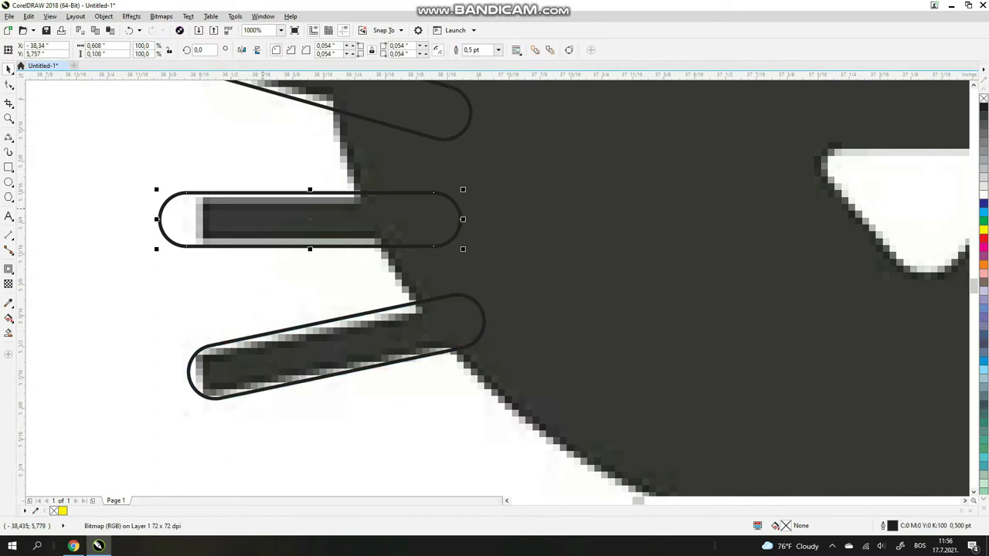
left_click_drag(248, 217, 257, 216)
scroll(256, 217, "down", 3)
left_click(263, 251, "shift")
left_click(275, 176, "shift")
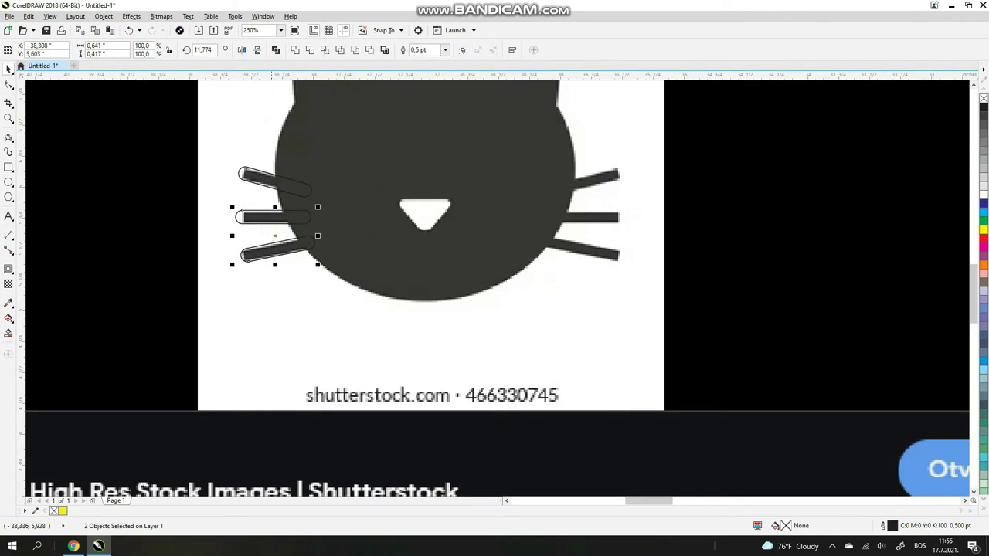
- Copy the three whiskers, flip them onto the right side, and select all six
right_click(270, 179)
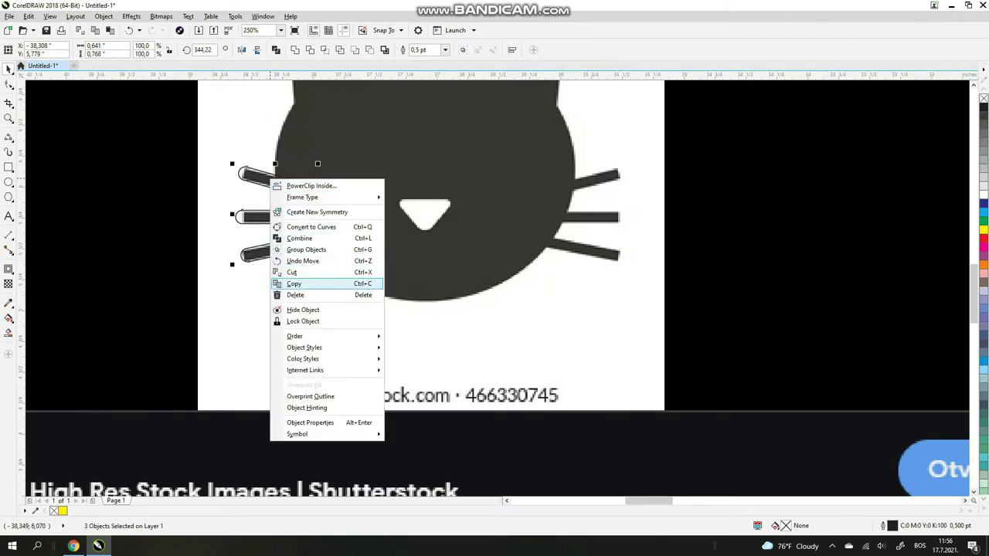
left_click(295, 283)
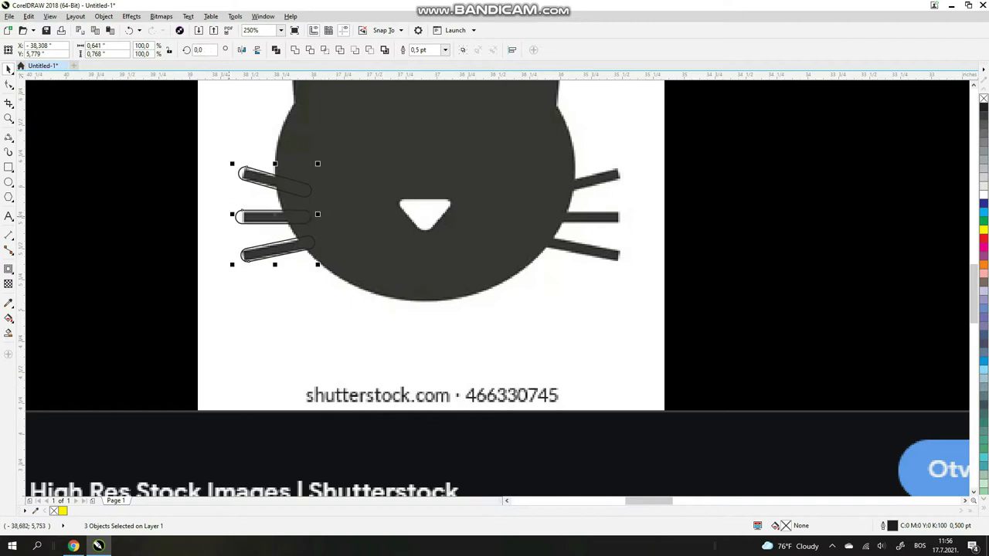
left_click_drag(232, 214, 563, 223)
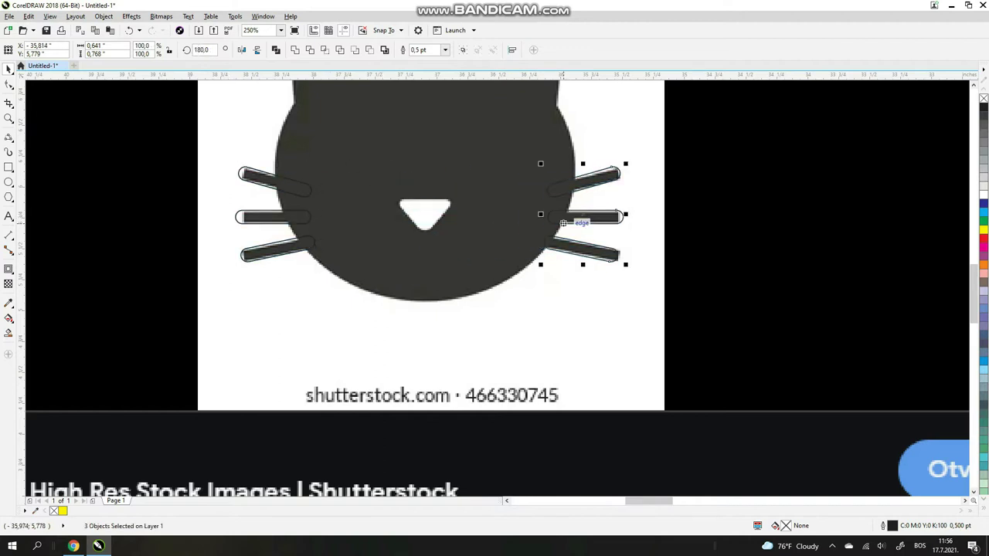
left_click(276, 216, "shift")
left_click(274, 181, "shift")
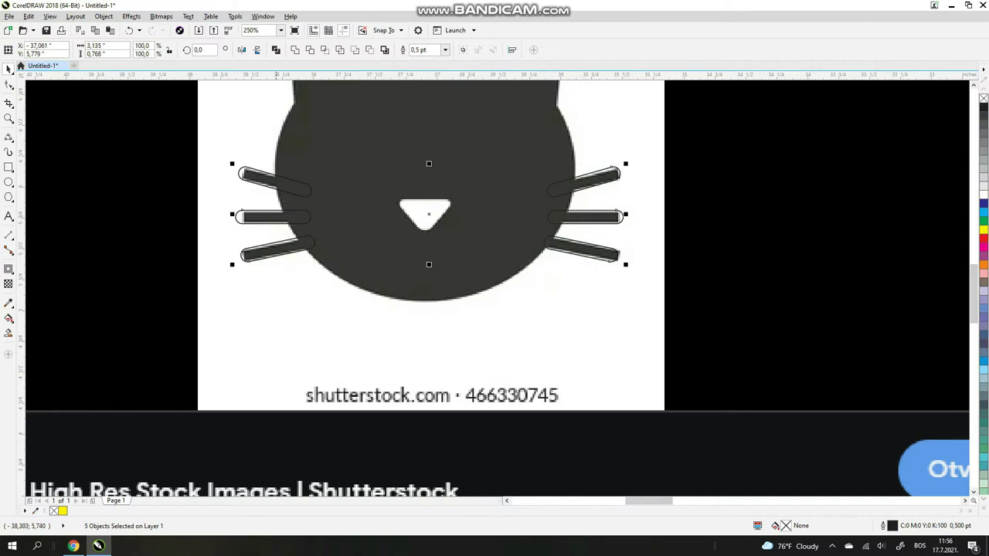
- Move the six whiskers onto the cat head outline and weld them together
scroll(388, 231, "down", 4)
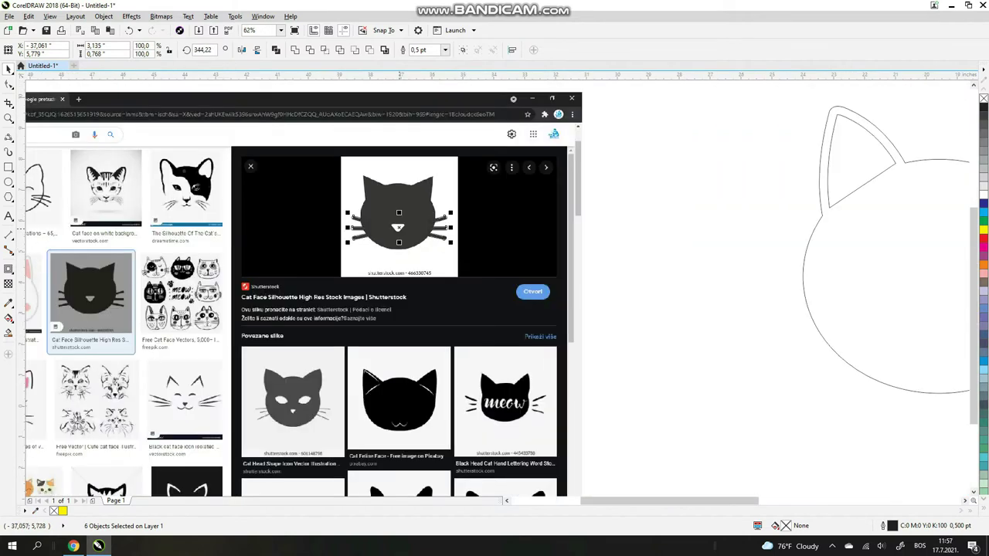
scroll(399, 227, "down", 2)
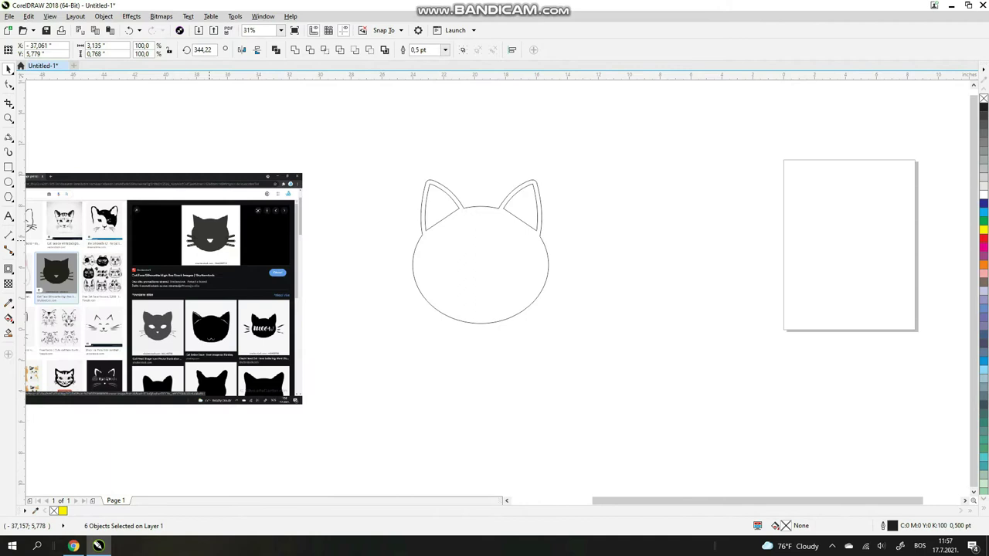
left_click_drag(243, 243, 575, 253)
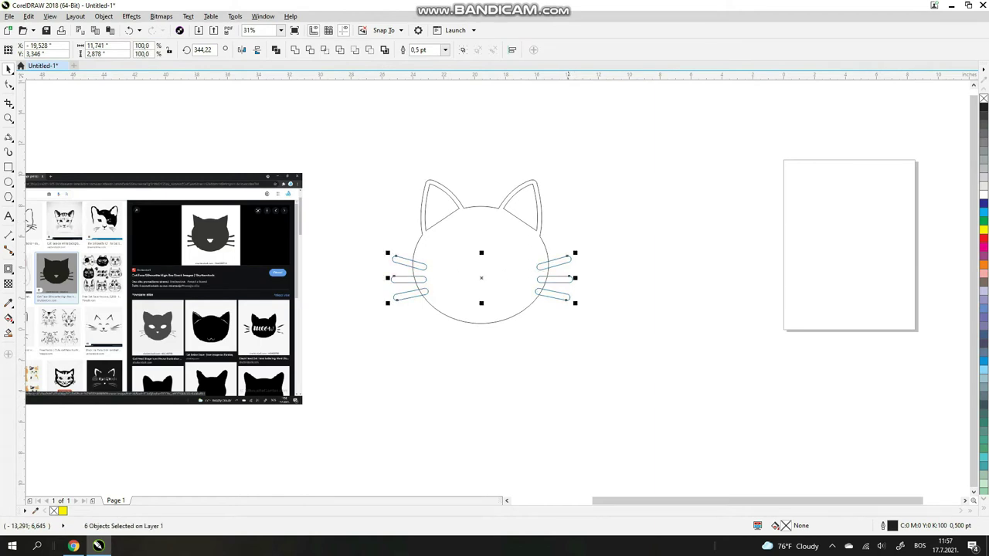
left_click(482, 207, "shift")
left_click(294, 49)
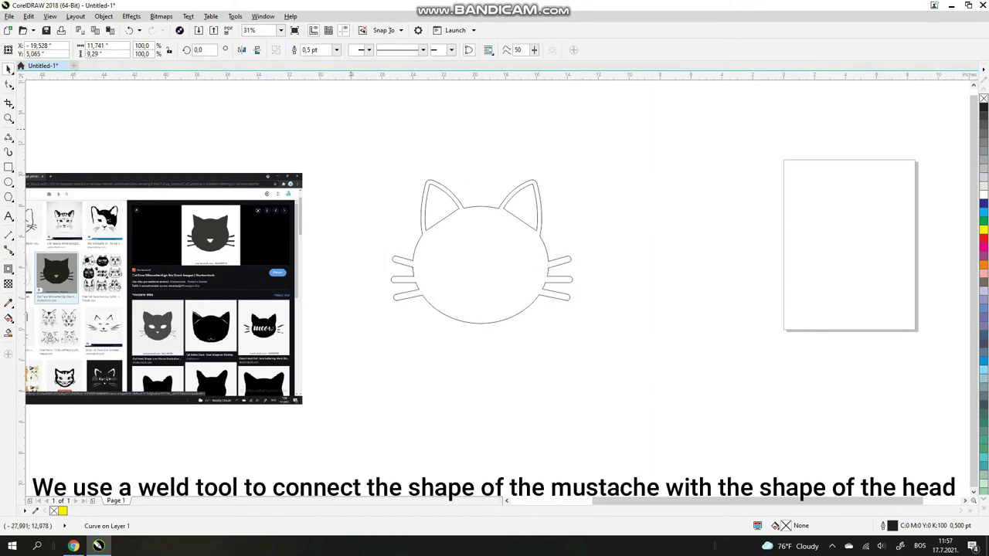
left_click(398, 198)
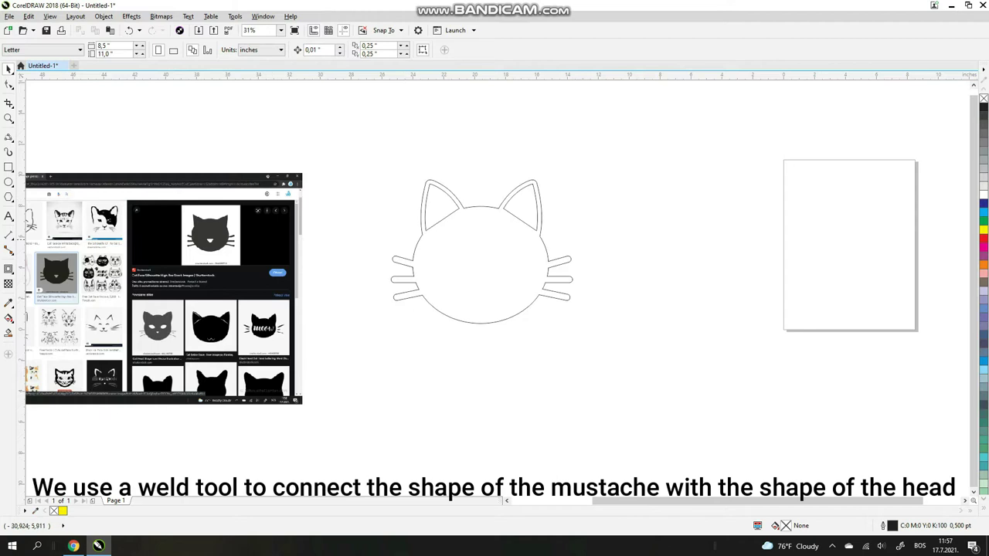
- Delete the reference screenshot and select the right ear outline
left_click(265, 240)
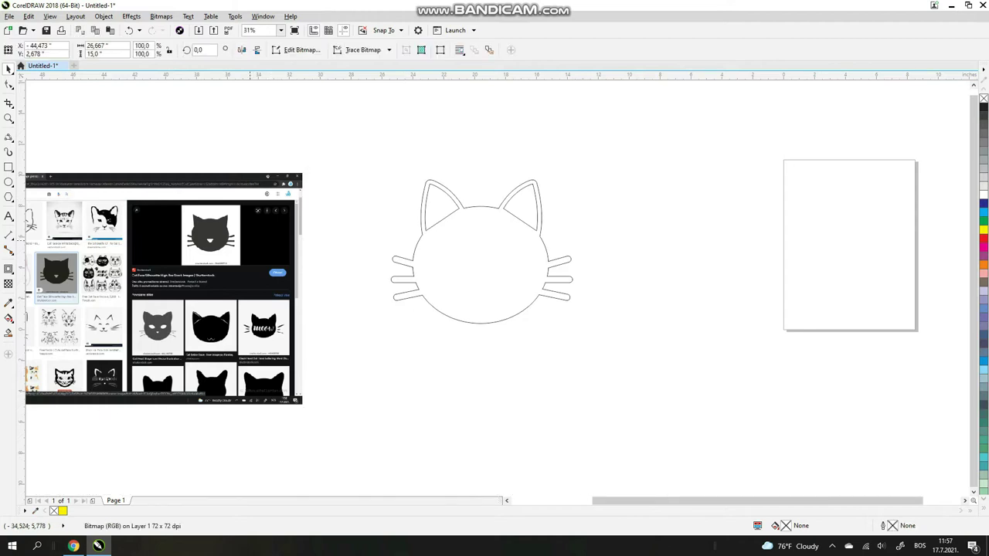
key("Delete")
scroll(496, 208, "up", 1)
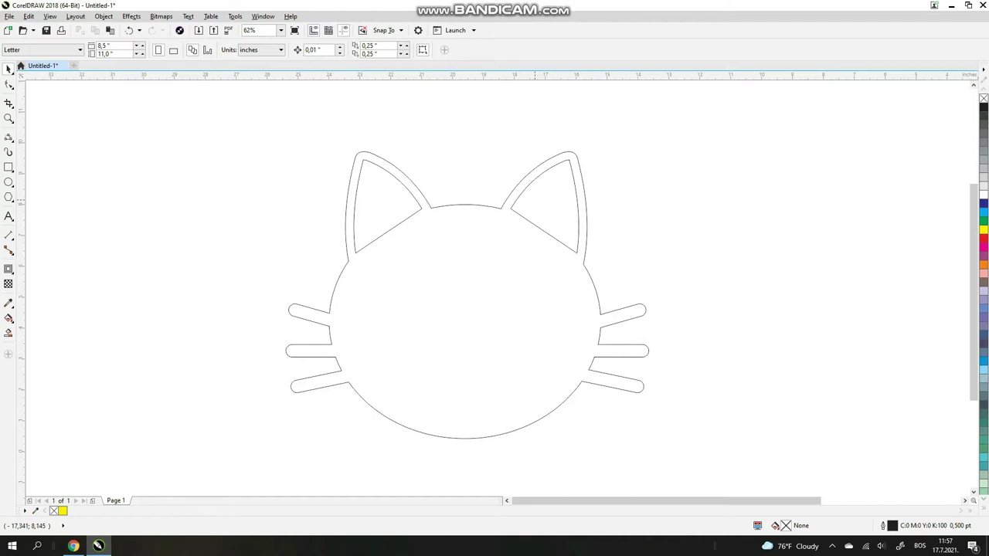
left_click(535, 164)
- Create an inset contour inside the left ear's inner outline and break it apart
left_click(479, 226)
scroll(384, 218, "up", 1)
left_click(365, 261)
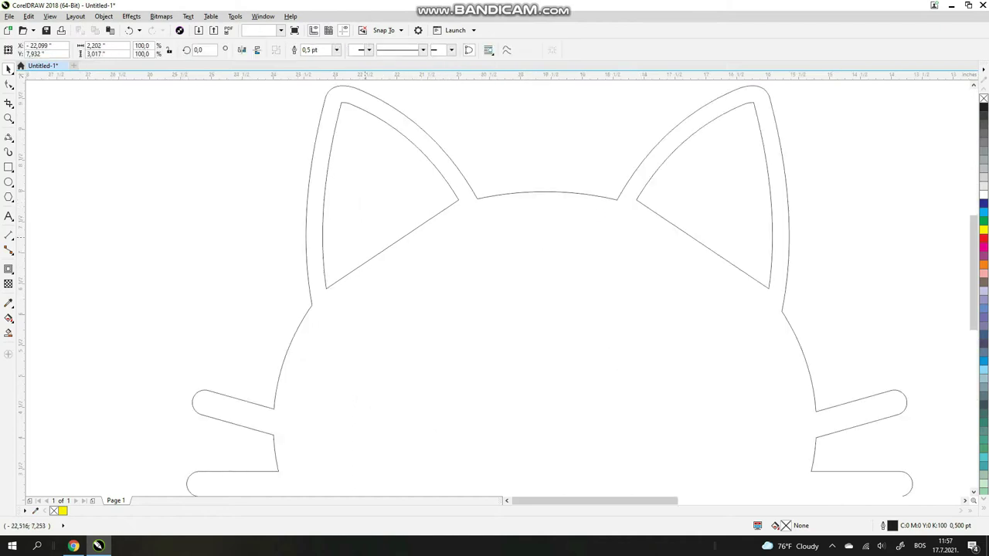
left_click(8, 268)
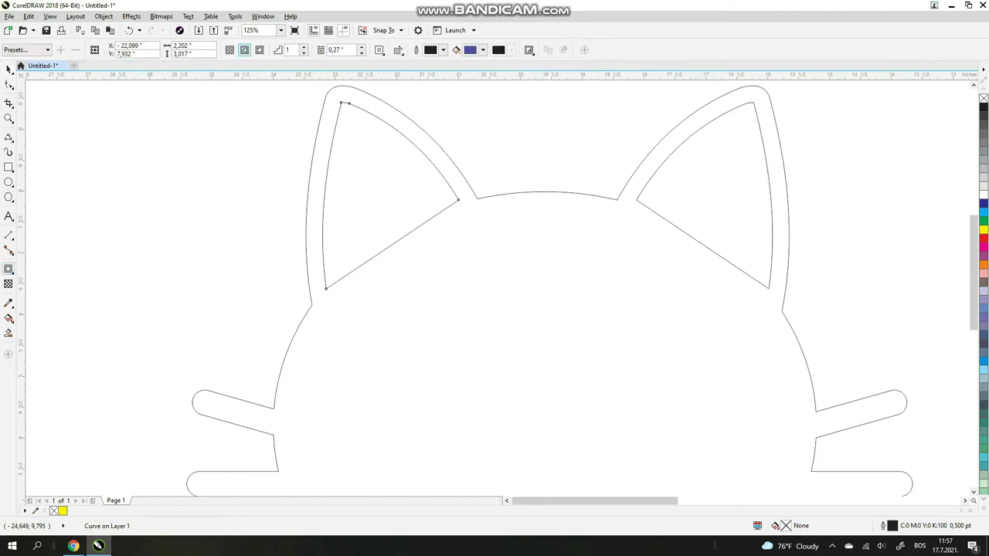
left_click_drag(324, 195, 338, 196)
right_click(395, 169)
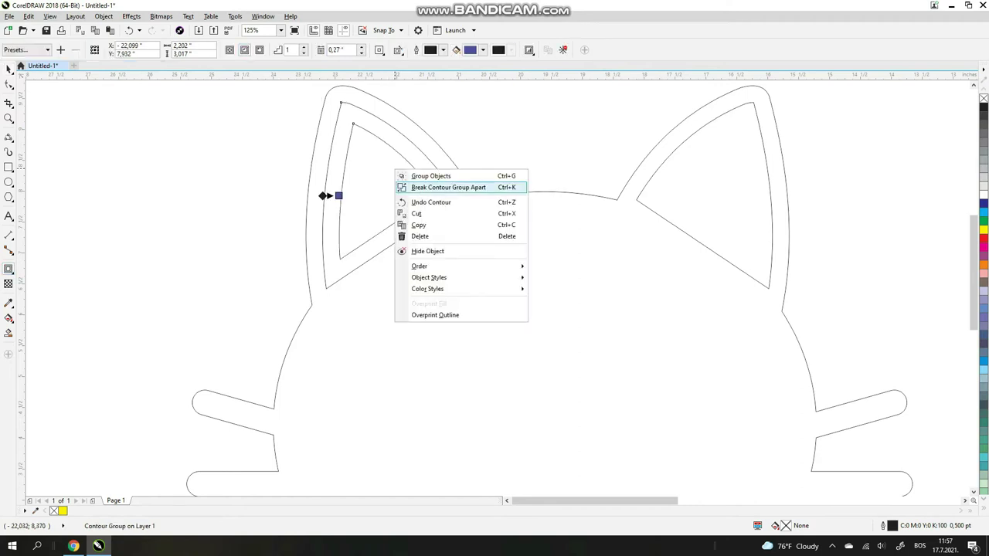
left_click(448, 187)
- Select the new inner ear triangle
left_click(9, 68)
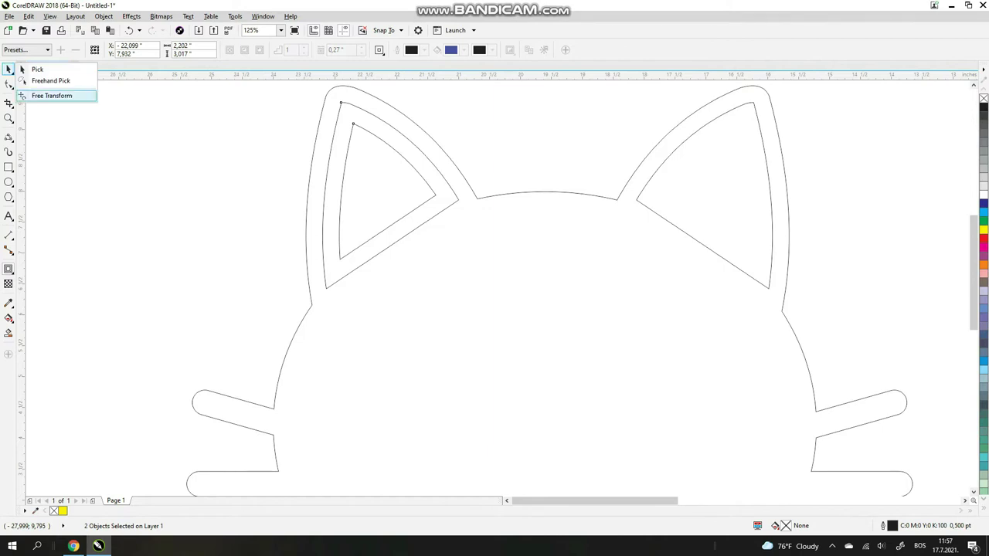
left_click(46, 80)
left_click(358, 247)
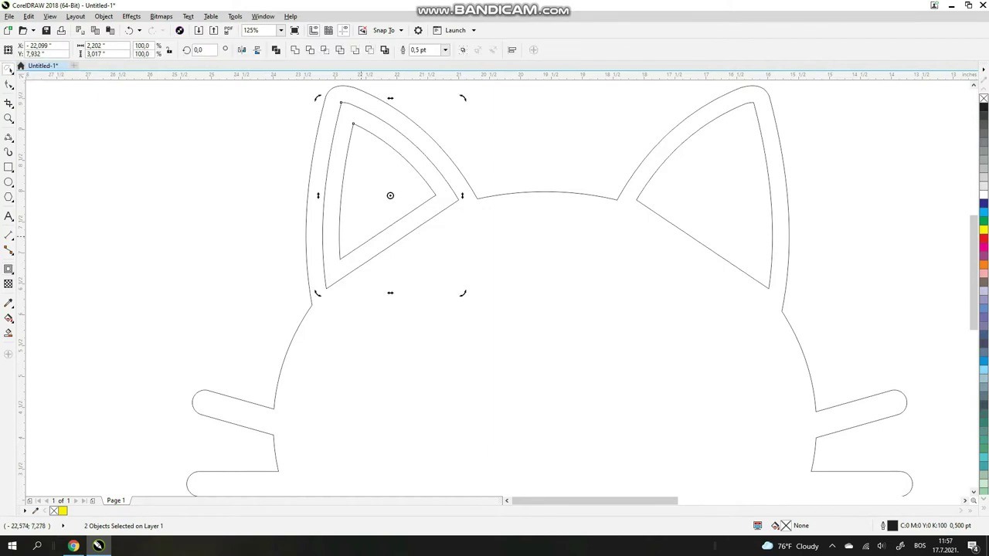
right_click(357, 247)
key("Escape")
right_click(341, 263)
key("Escape")
key("Escape")
right_click(354, 236)
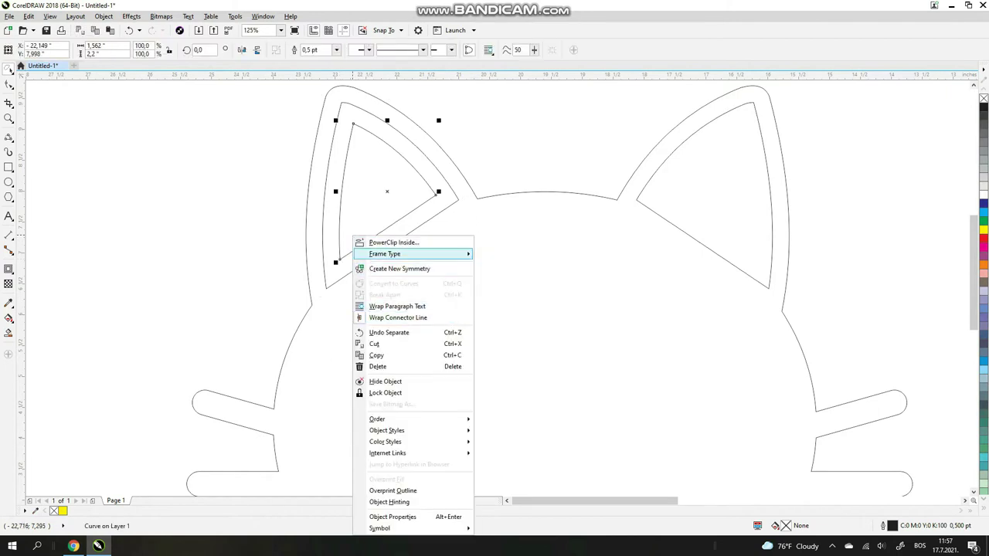
key("Escape")
right_click(339, 238)
key("Escape")
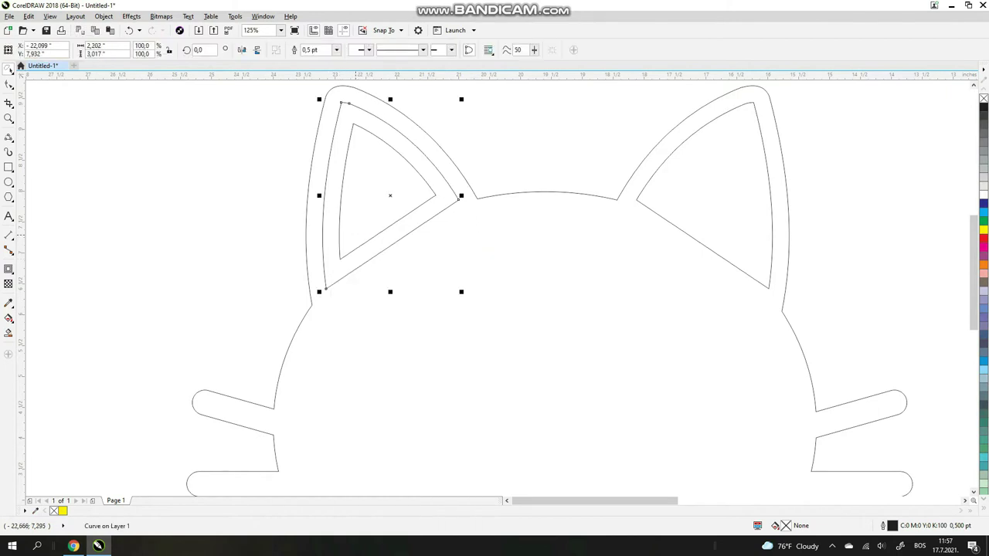
key("Tab")
- Drag the triangle's bottom and right corner nodes to curve it into the ear
left_click(8, 84)
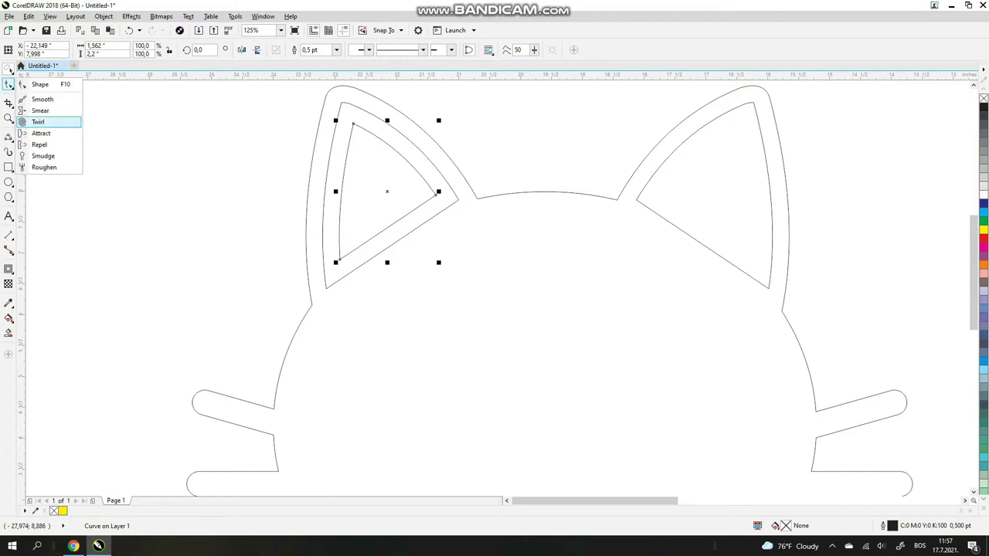
left_click(41, 85)
mouse_move(340, 259)
left_mouse_down()
mouse_move(340, 230)
mouse_move(340, 279)
left_mouse_up()
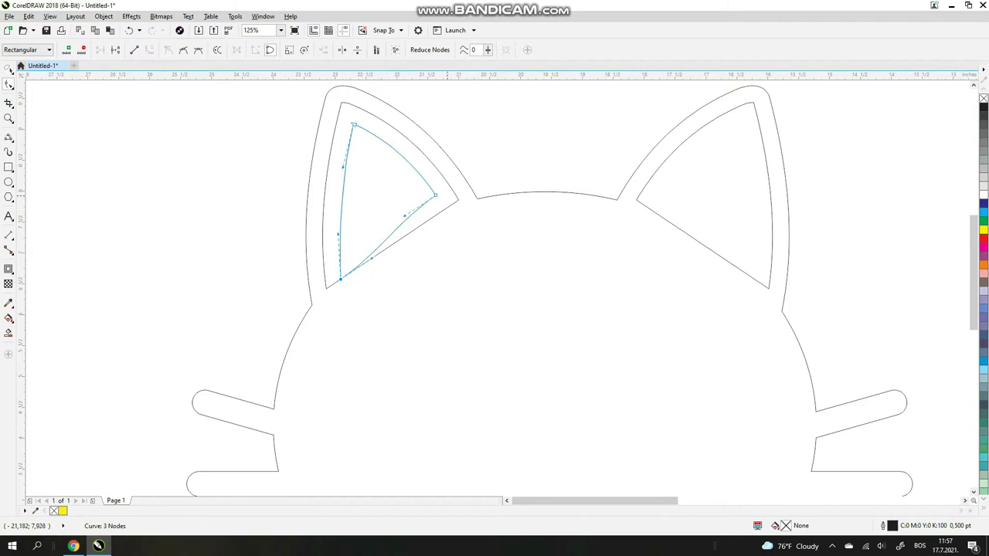
left_click_drag(435, 195, 445, 209)
scroll(495, 292, "right", 3)
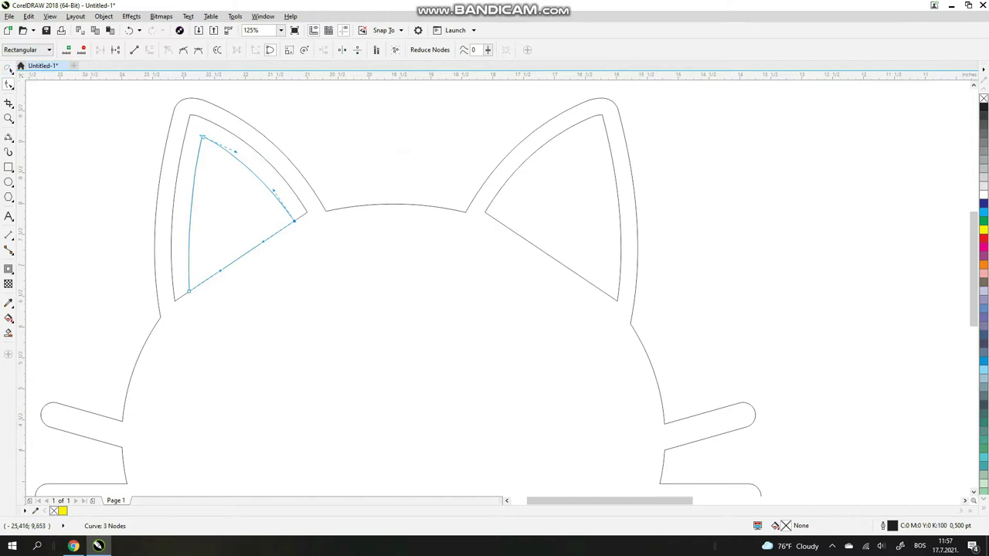
double_click(9, 68)
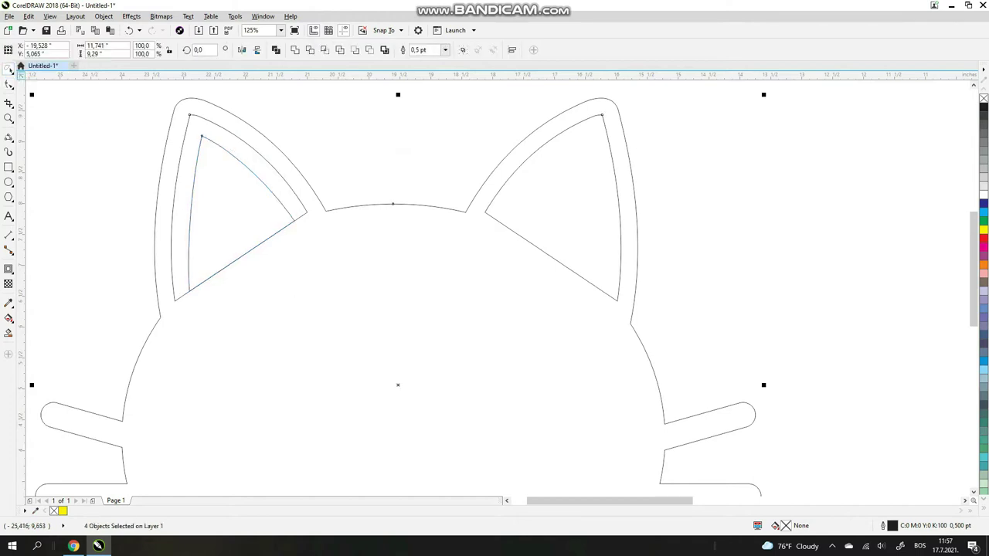
left_click(14, 72)
- Fill the inner left-ear triangle pink
left_click(35, 67)
key("Escape")
key("F3")
scroll(289, 191, "up", 2)
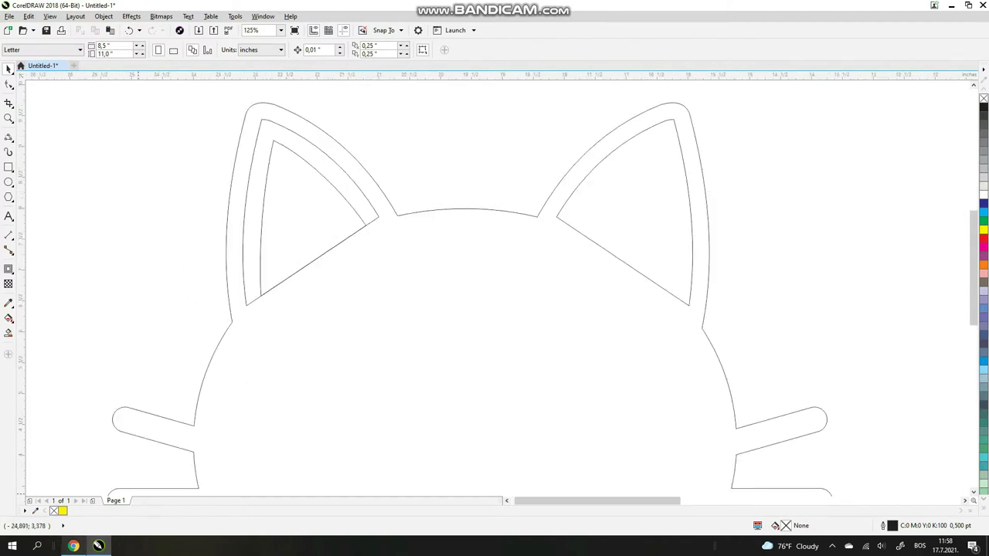
left_click(73, 545)
left_click(73, 546)
left_click(271, 155)
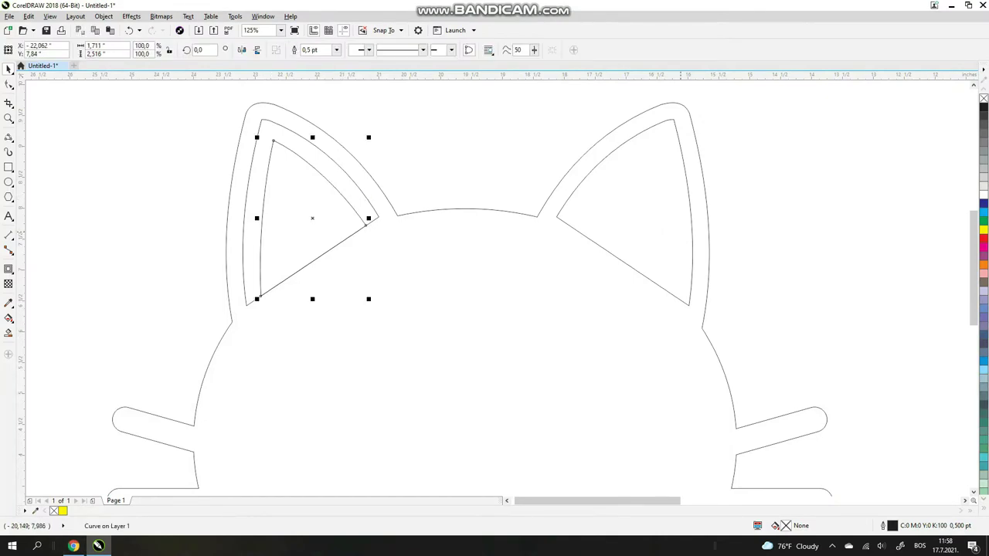
left_click(984, 272)
key("Escape")
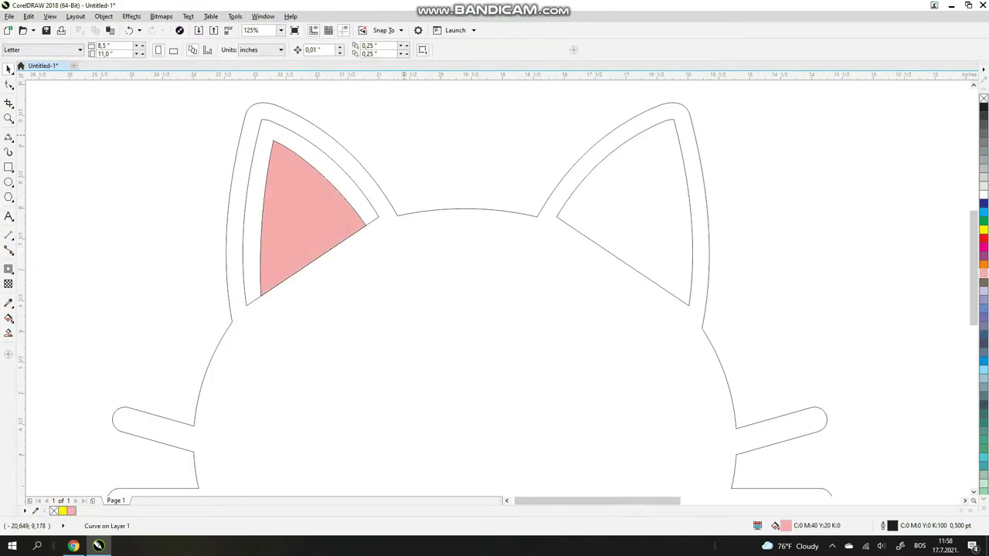
- Place a mirrored copy of the pink triangle inside the right ear
left_click(290, 224)
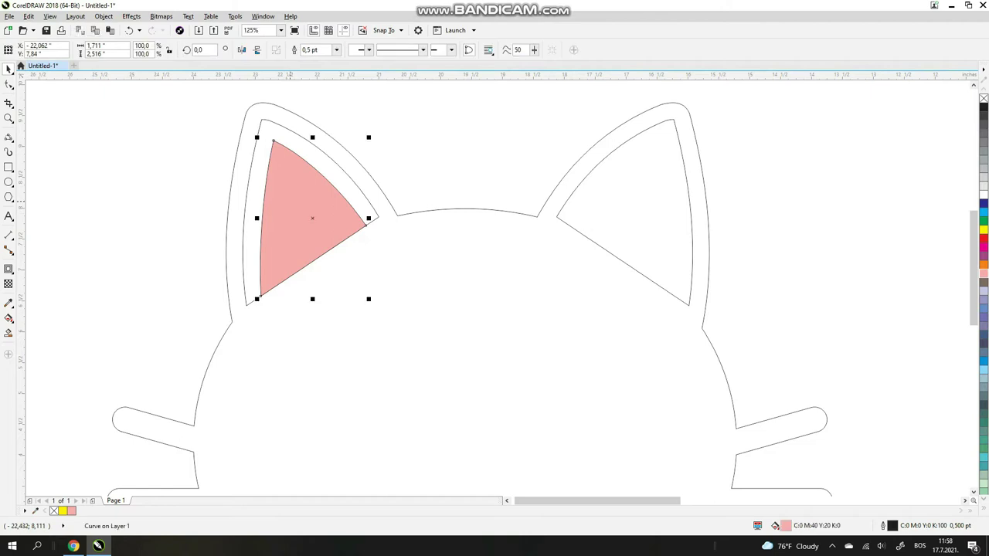
left_click_drag(256, 219, 481, 218)
left_click_drag(416, 224, 621, 224)
scroll(657, 290, "up", 5)
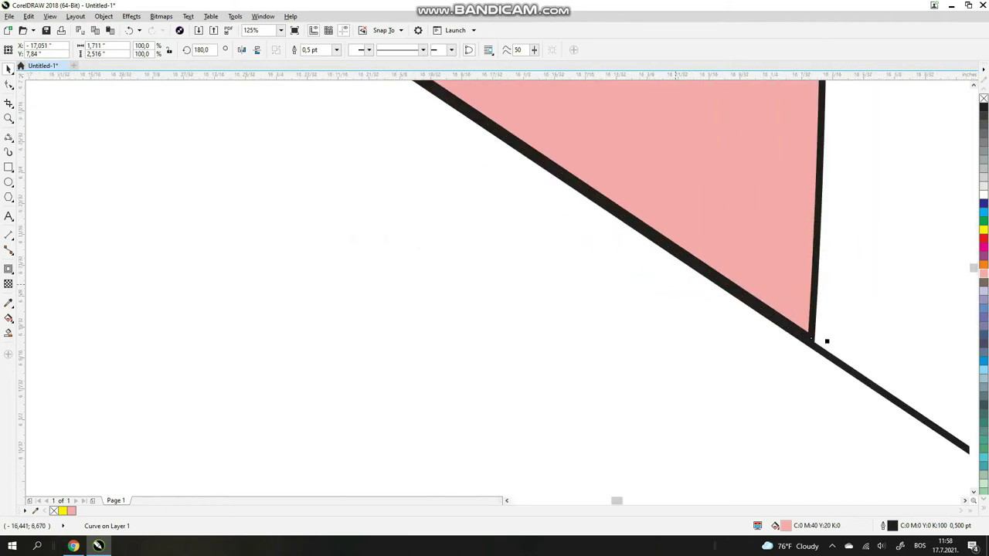
scroll(682, 276, "down", 5)
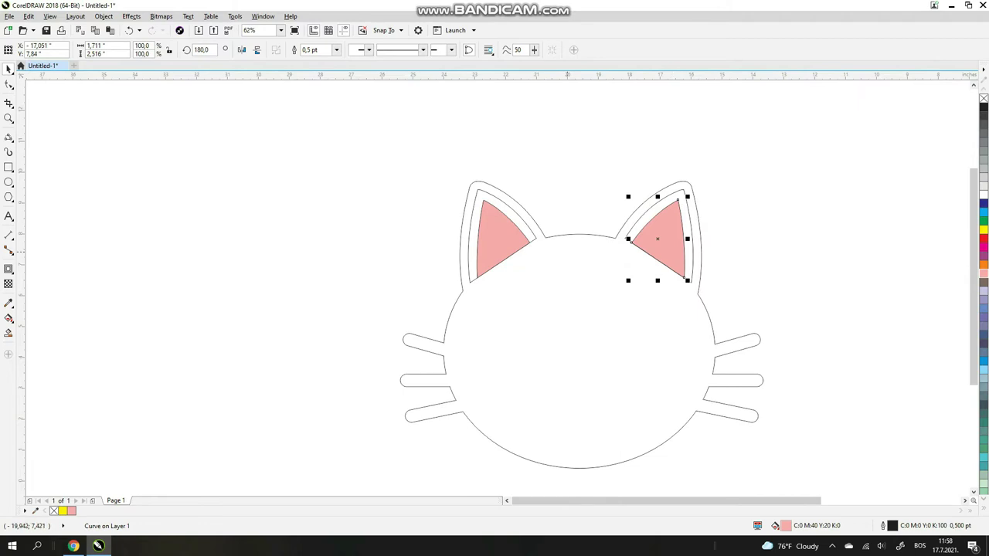
scroll(618, 325, "up", 1)
key("Escape")
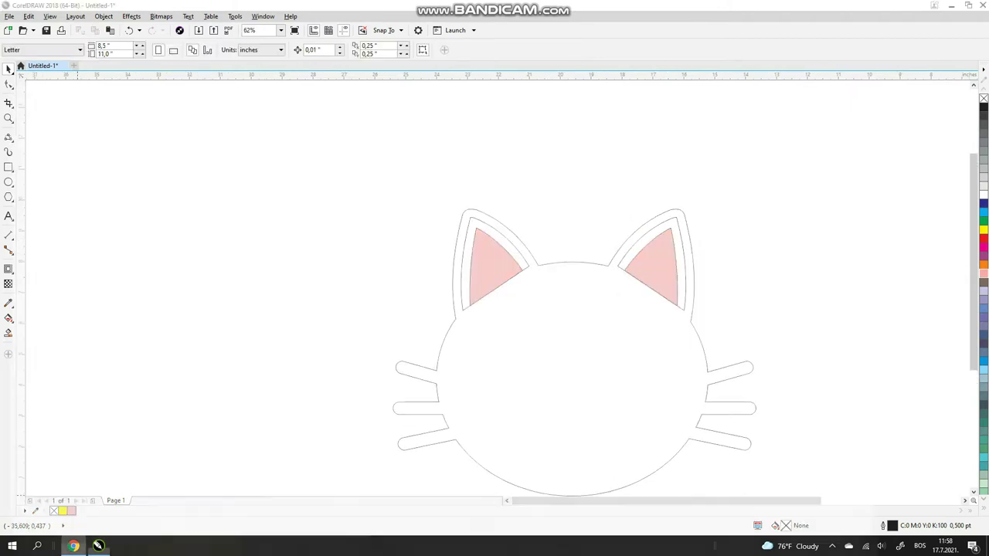
- Fill the cat head outline with 30% grey
key("alt+Tab")
key("alt+Tab")
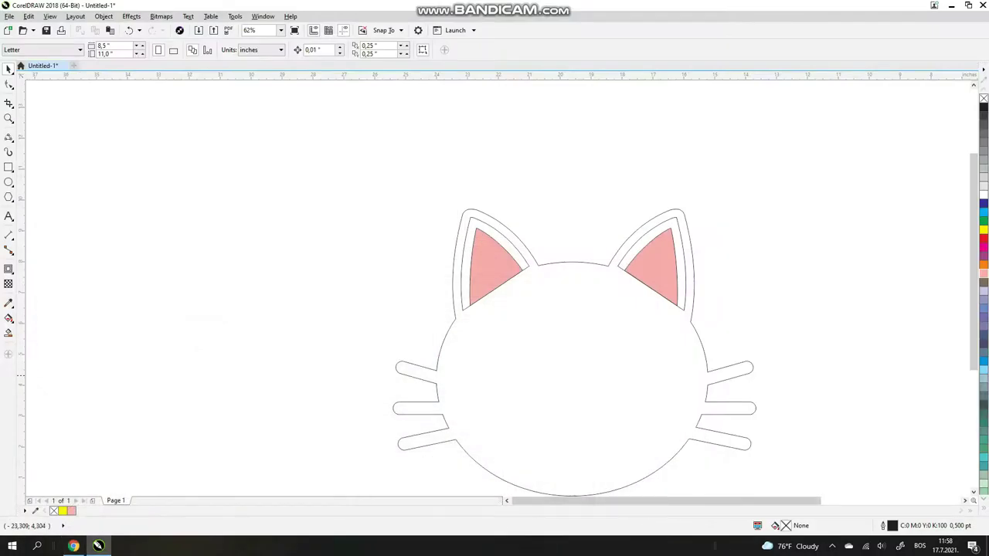
key("F10")
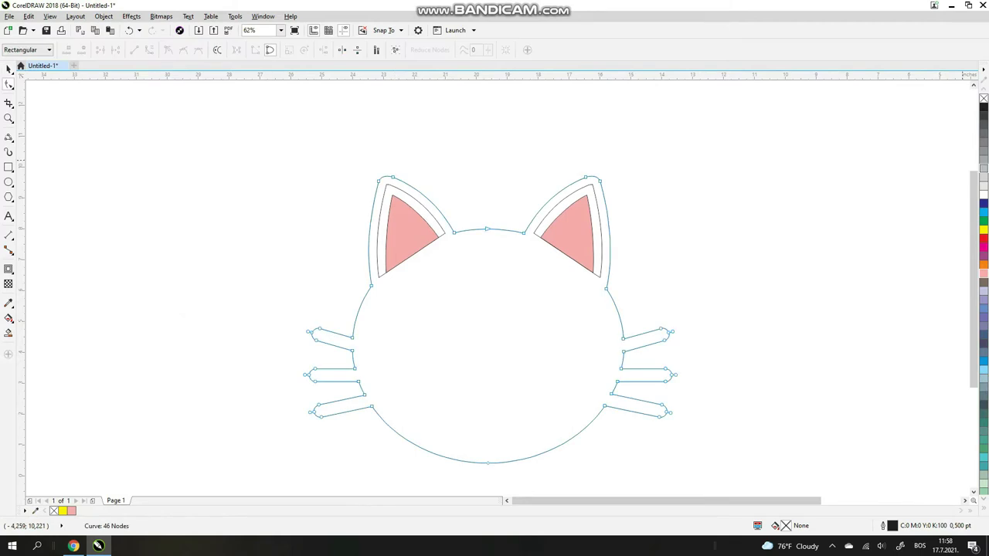
left_click(984, 160)
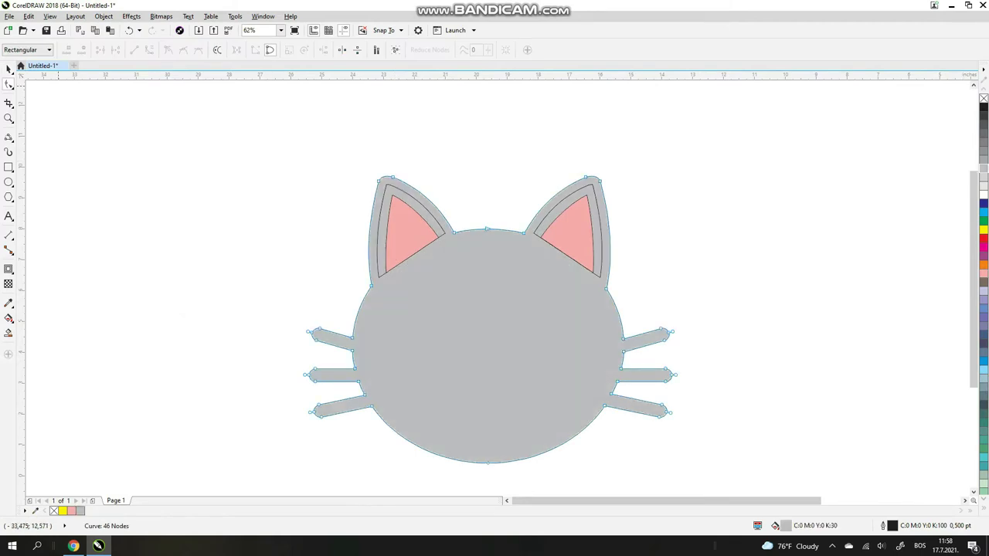
key("space")
key("Escape")
- Fill both outer ear shapes white
left_click(421, 204)
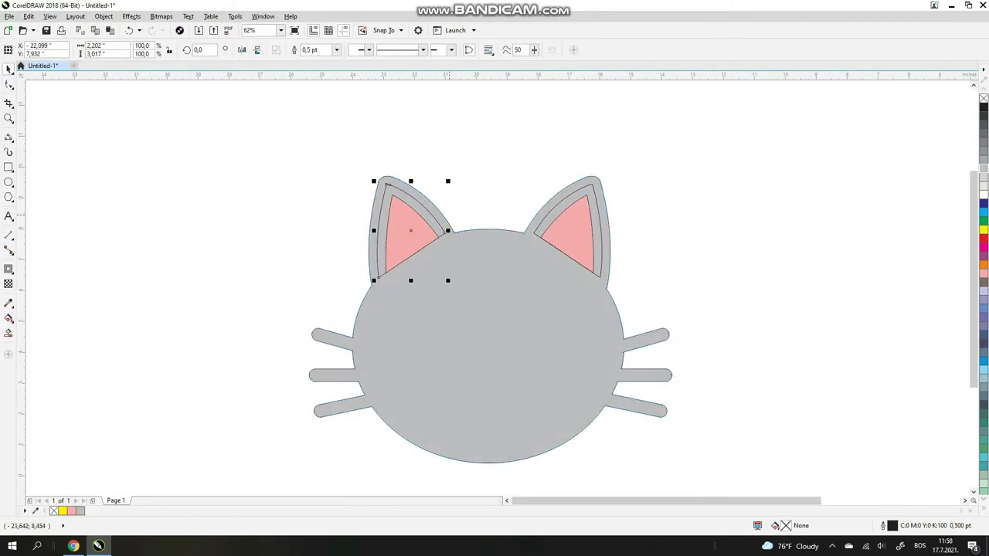
left_click(601, 232, "shift")
left_click(984, 187)
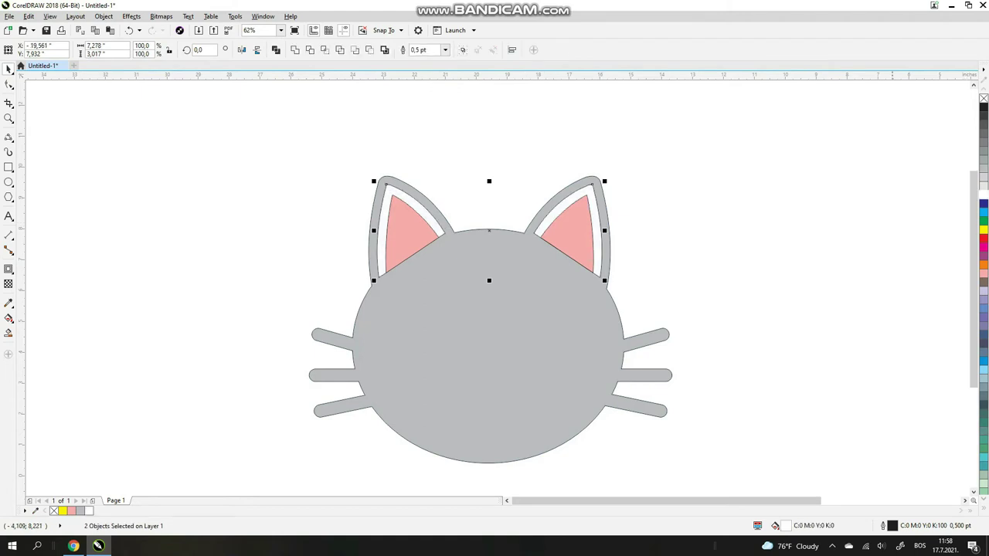
key("Escape")
scroll(468, 214, "up", 3)
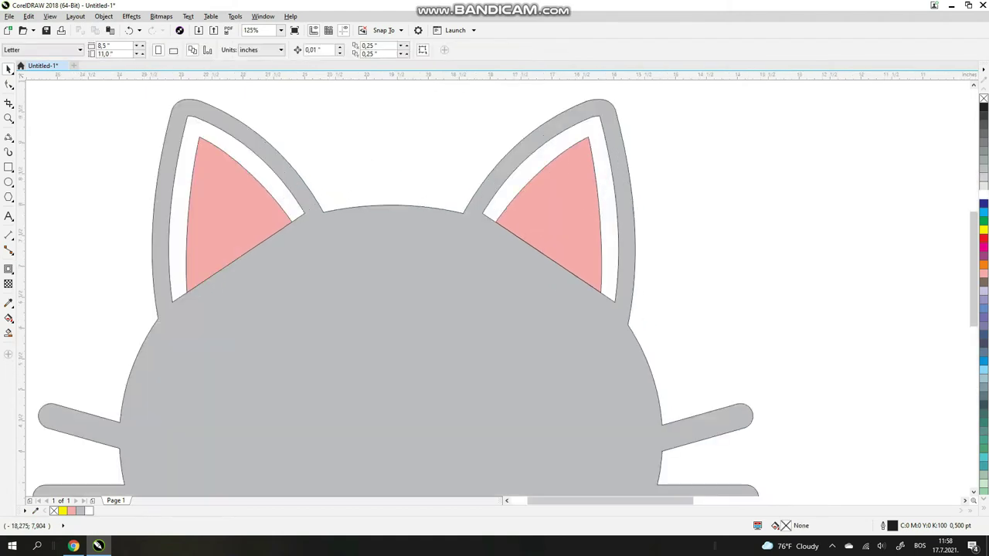
- Draw a curve across the left ear's base, ending at the ear-head corner
left_click(8, 137)
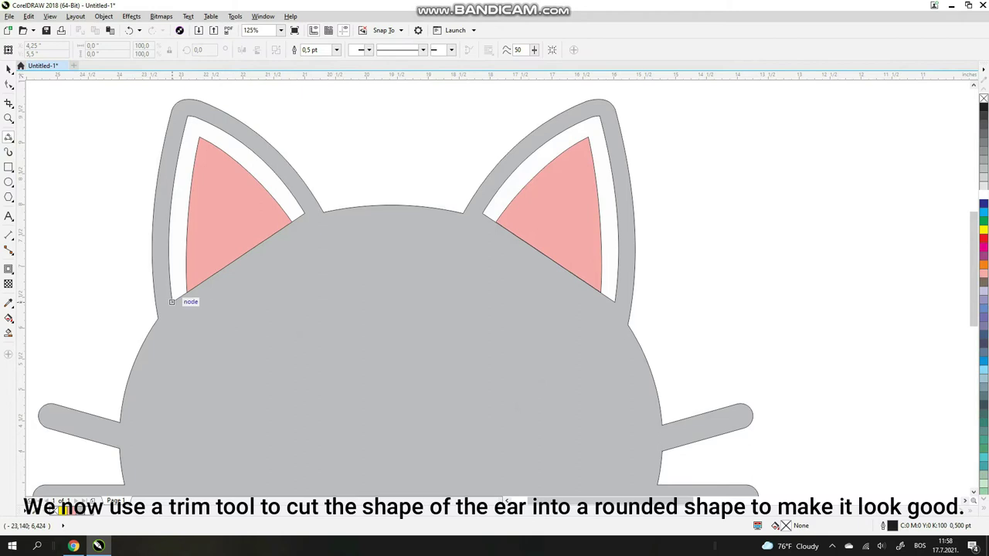
mouse_move(185, 294)
left_mouse_down()
mouse_move(298, 229)
mouse_move(306, 211)
mouse_move(247, 286)
mouse_move(170, 303)
left_mouse_up()
left_click(236, 251)
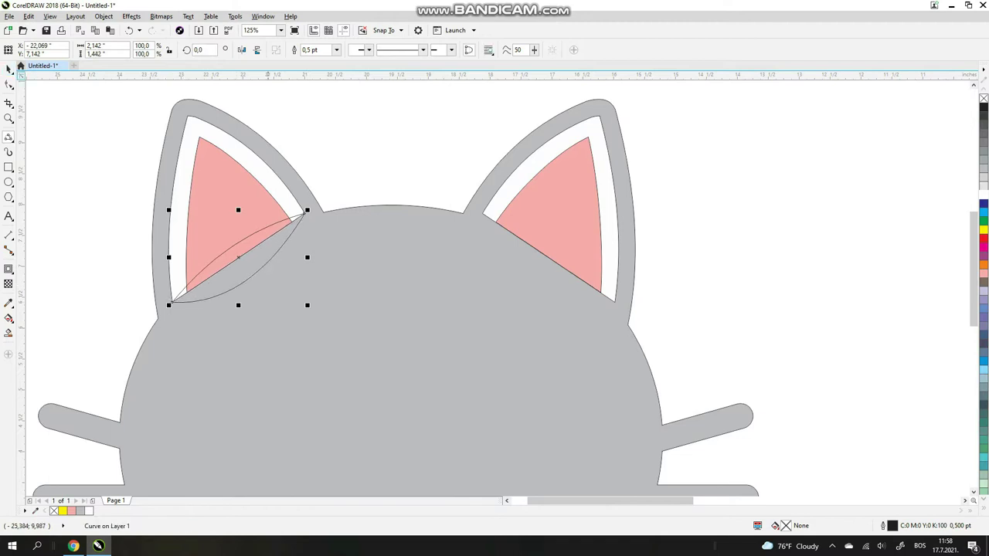
key("space")
scroll(249, 234, "up", 1)
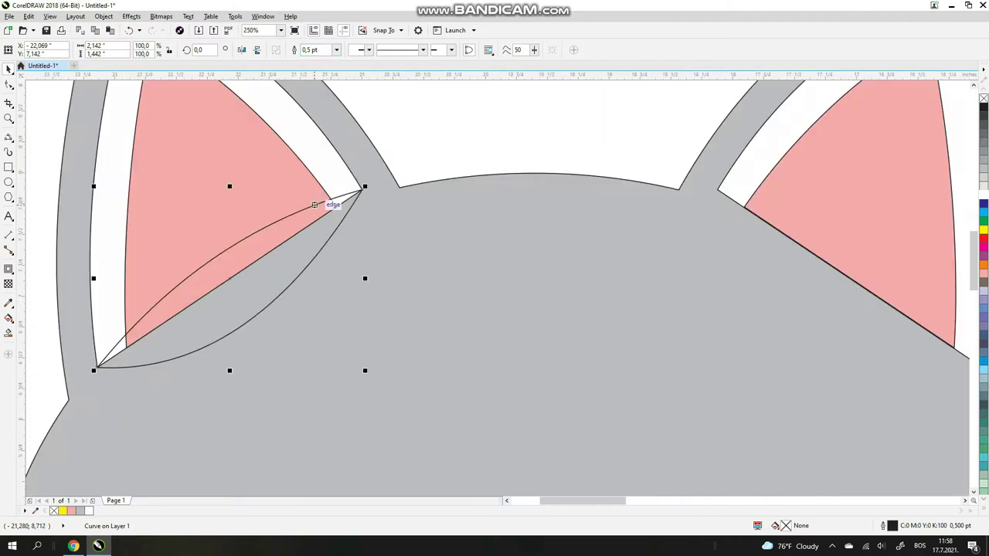
key("Escape")
- Weld the leftover sliver at the left ear's base into the grey head
left_click(271, 305)
left_click(232, 267, "shift")
left_click(310, 50)
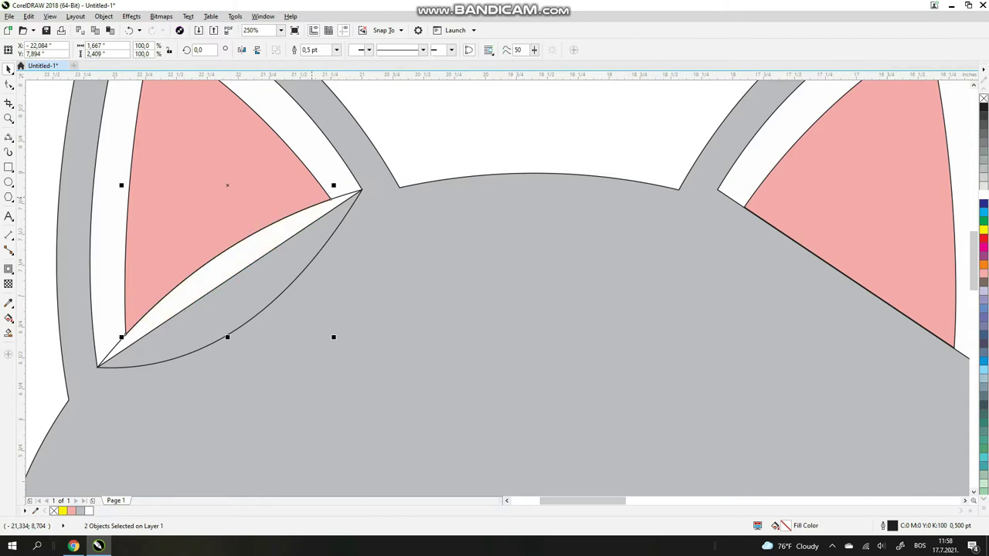
key("ctrl+z")
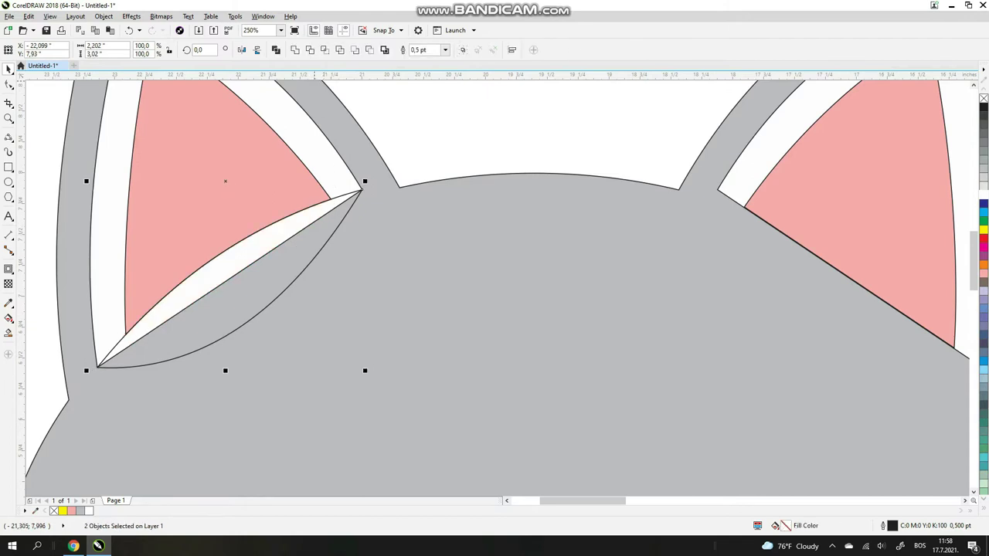
left_click(310, 50)
key("Escape")
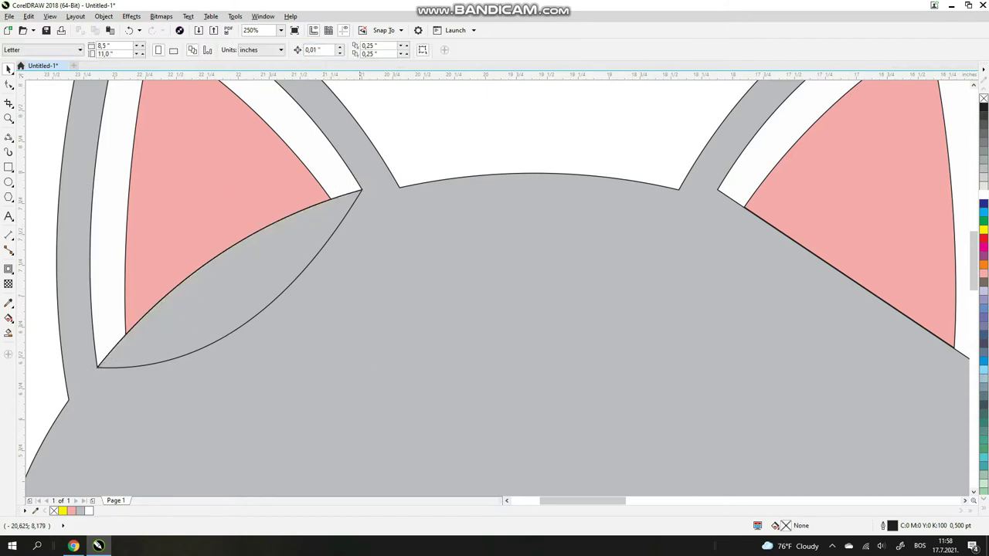
scroll(267, 267, "down", 2)
left_click(190, 351)
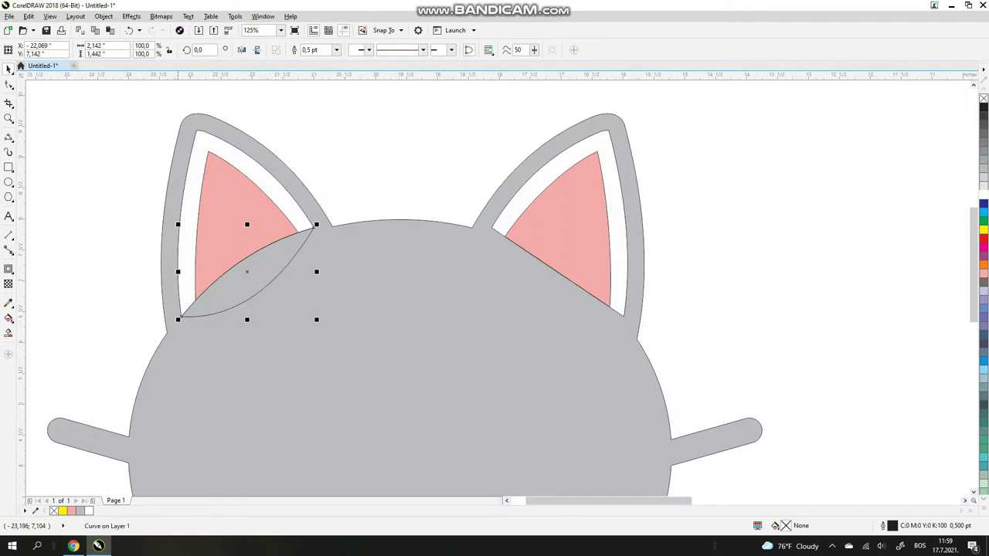
- Mirror the lens curve and align it with the right ear's tip
left_click_drag(177, 272, 455, 272)
left_click_drag(338, 242, 447, 243)
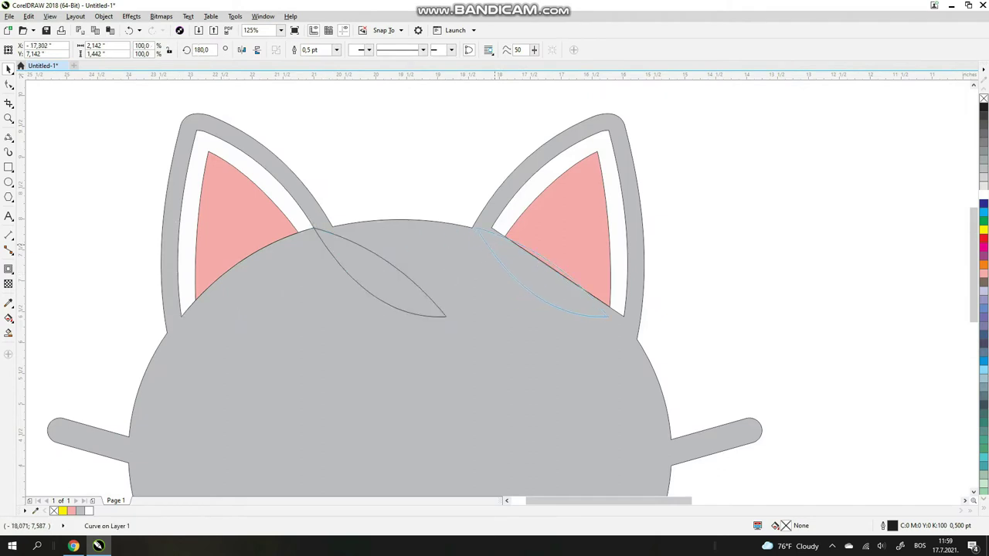
left_click_drag(512, 242, 513, 244)
left_click(519, 265)
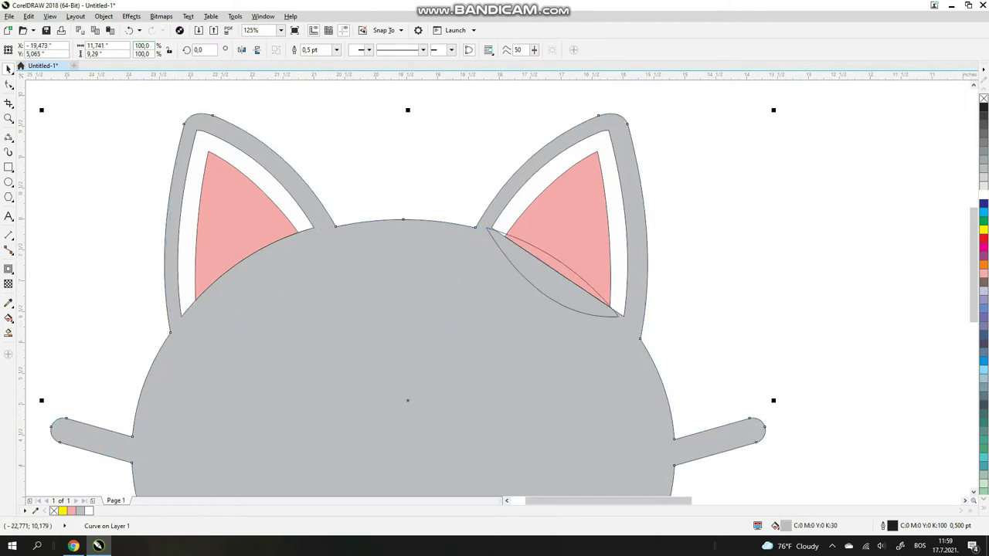
key("ctrl+z")
scroll(621, 312, "up", 6)
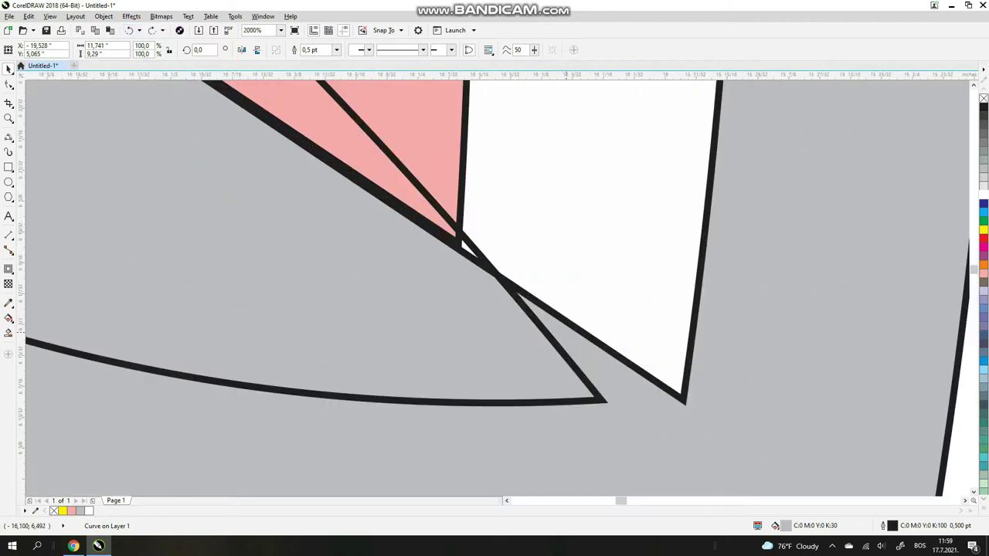
left_click_drag(604, 401, 684, 401)
scroll(684, 401, "down", 5)
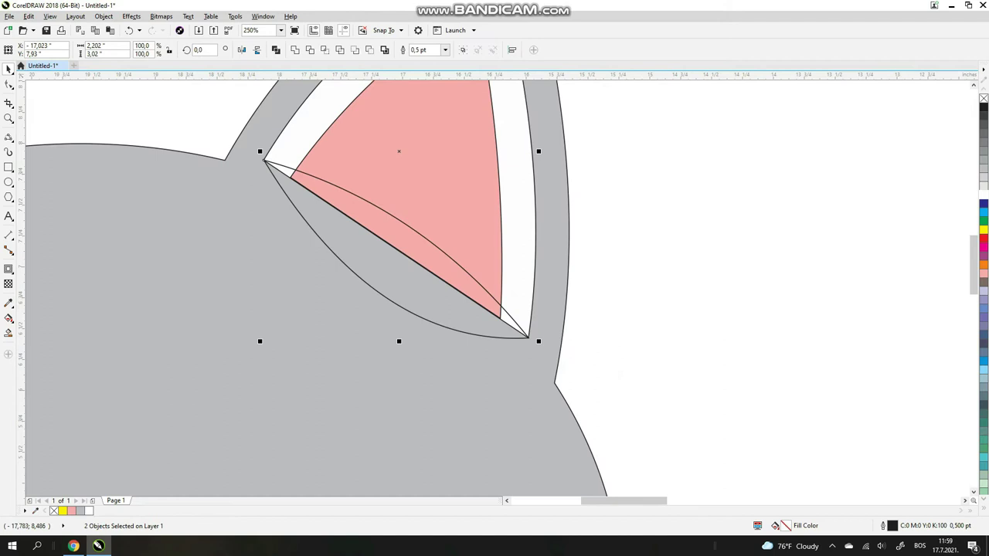
- Trim the right pink inner ear along the lens curve
left_click(310, 50)
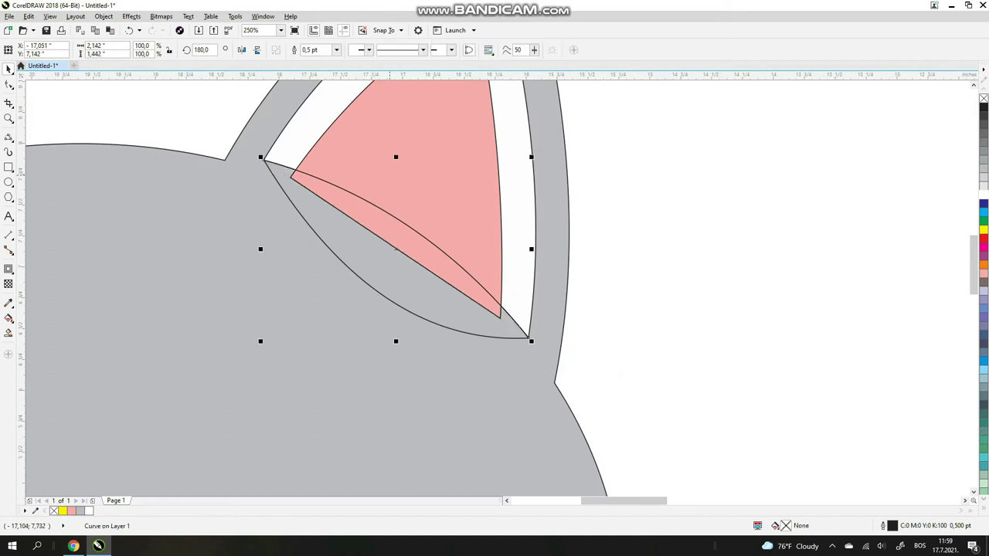
left_click(352, 80, "shift")
left_click(310, 49)
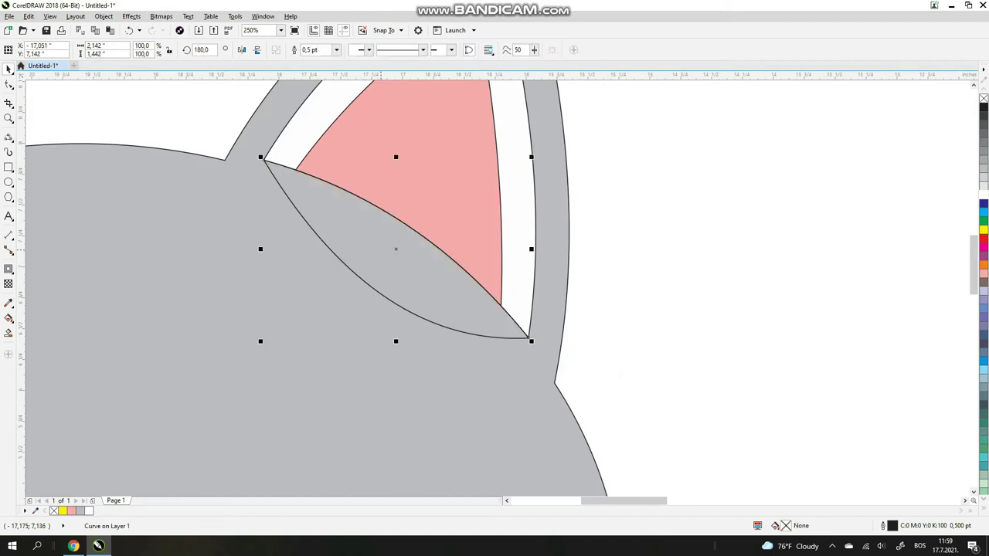
key("Escape")
scroll(328, 285, "down", 2)
scroll(545, 230, "down", 3)
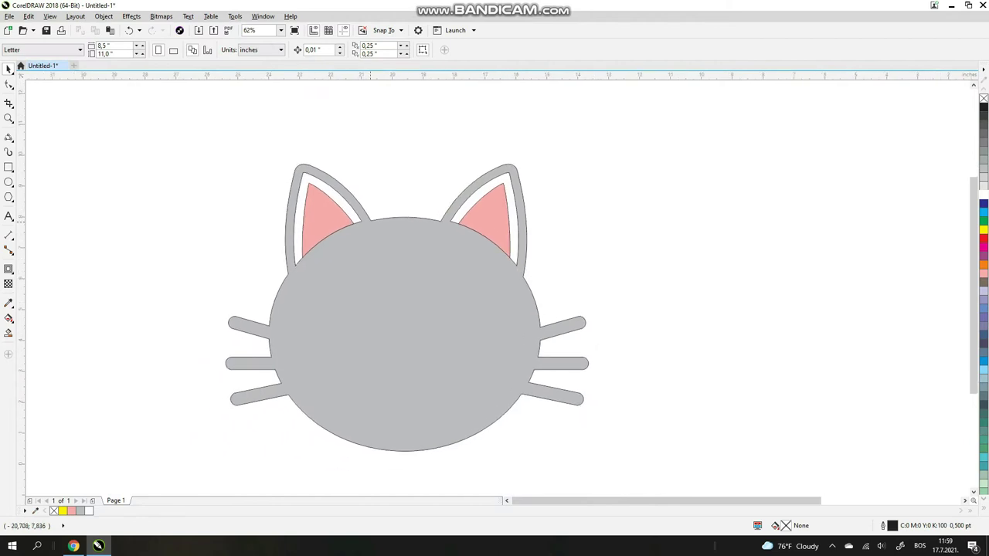
- Draw a closed freehand band over the gap between the ears
scroll(375, 218, "up", 2)
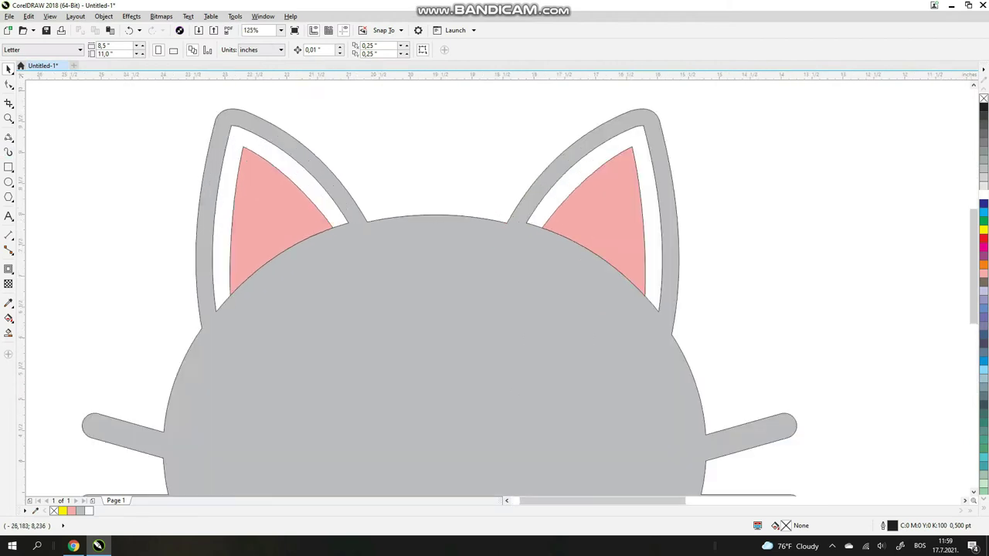
key("F5")
left_click(345, 224)
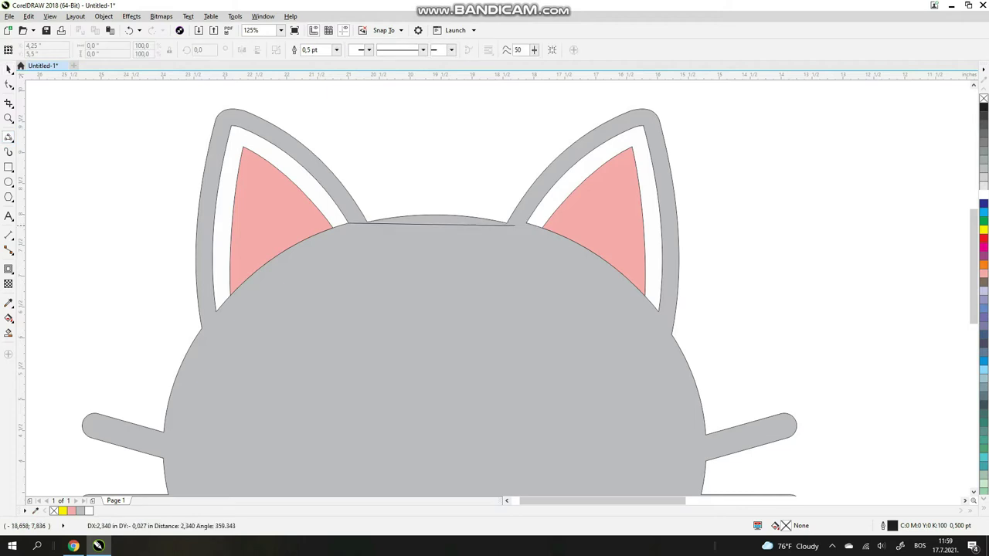
left_click(529, 223)
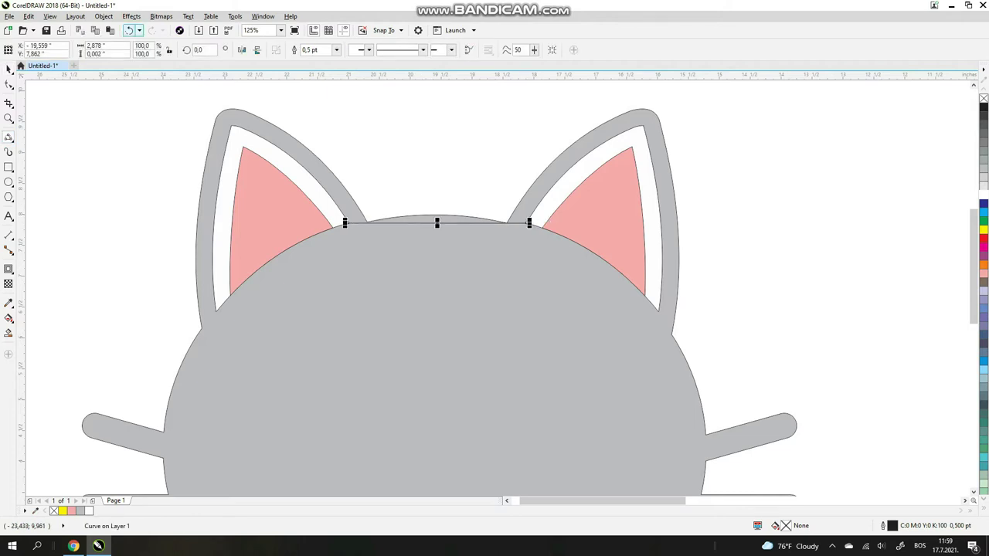
left_click(139, 31)
left_click(147, 51)
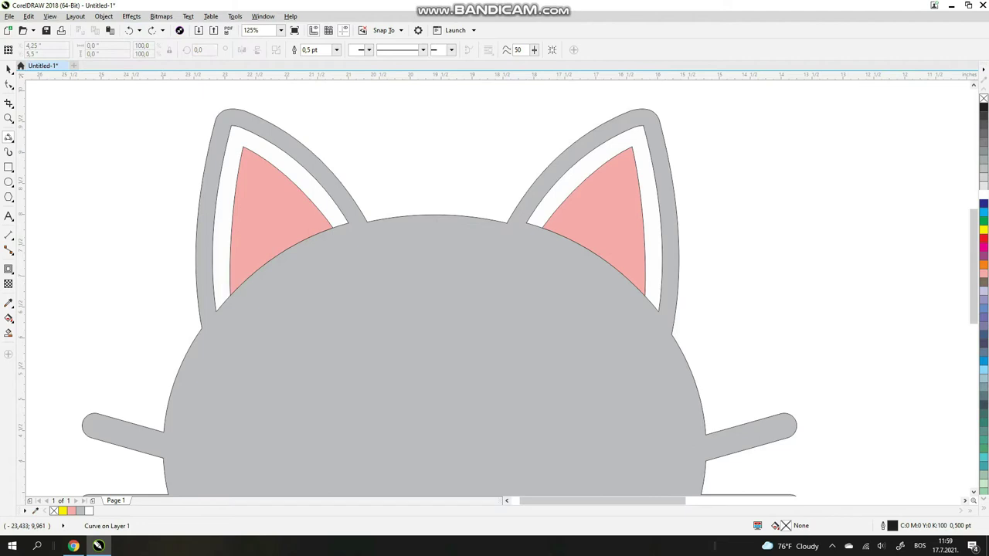
left_click(347, 224)
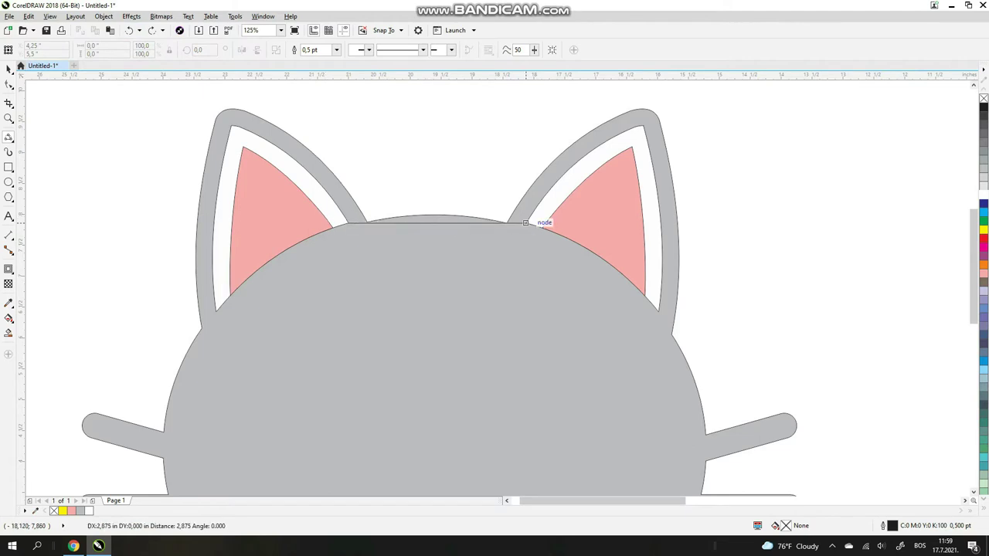
left_click(511, 221)
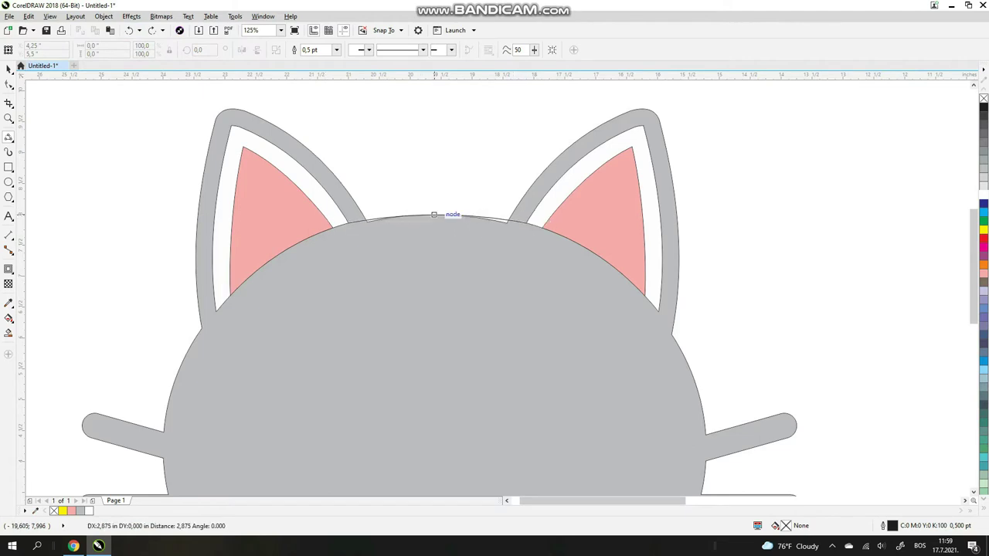
scroll(434, 214, "up", 4)
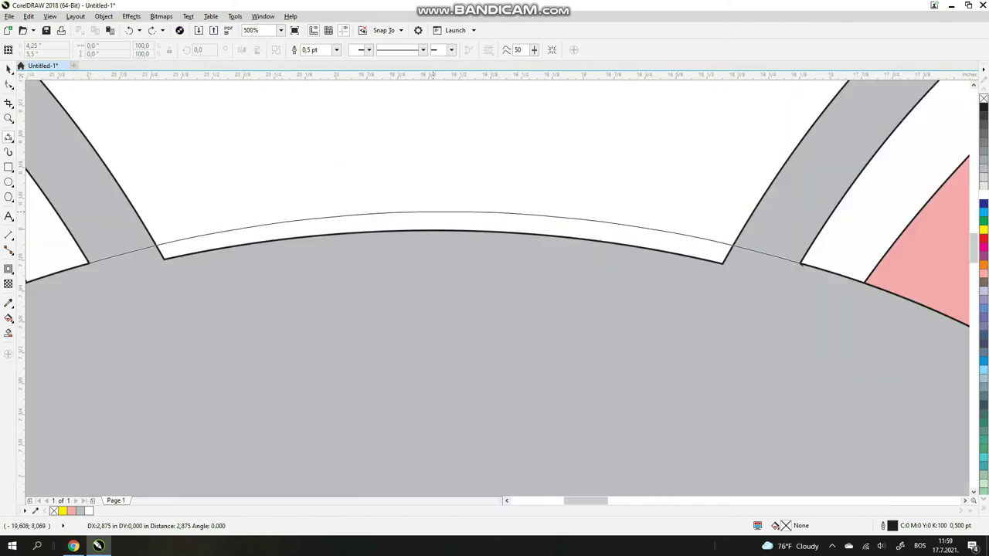
left_click(434, 214)
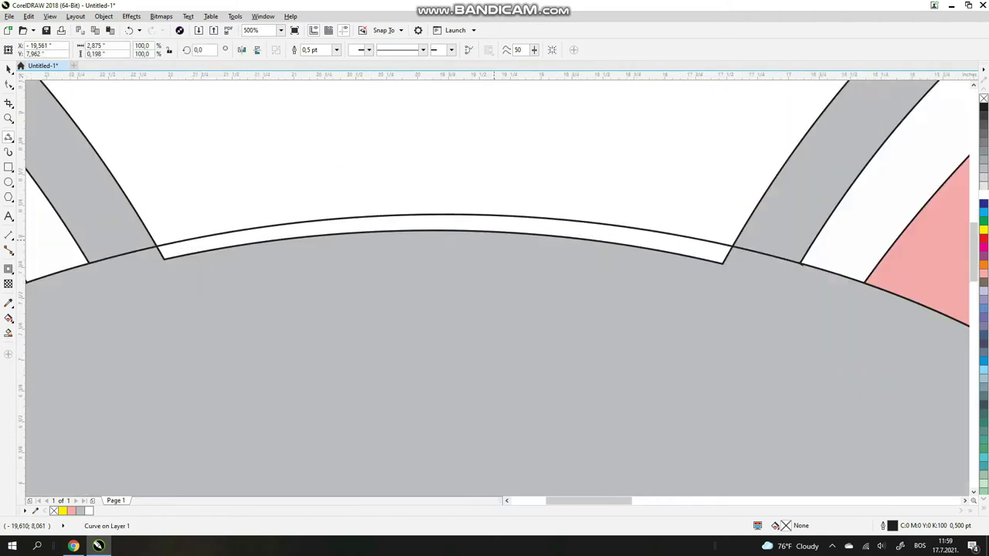
scroll(433, 214, "down", 4)
- Reshape the band into a lens and weld it into the head
left_click_drag(587, 260, 453, 275)
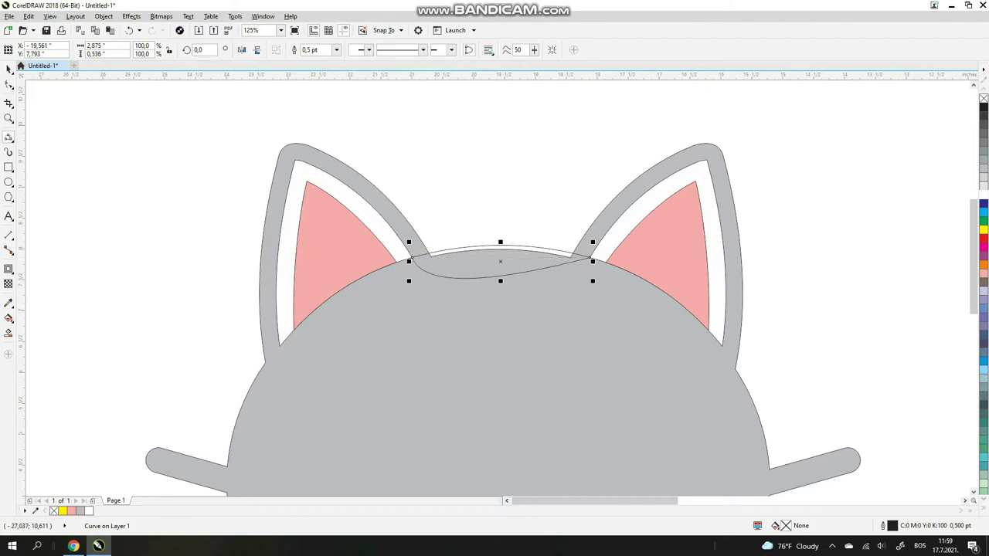
key("space")
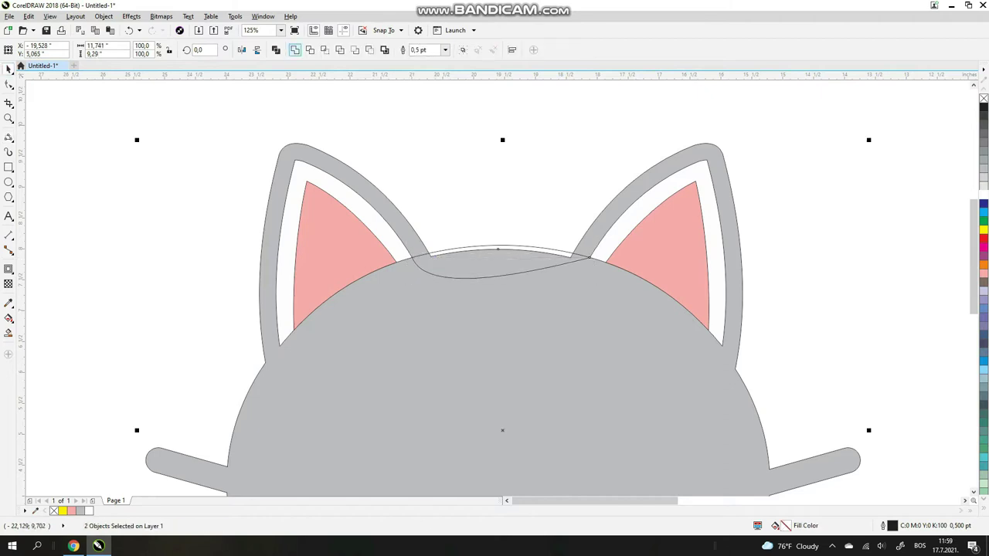
key("ctrl+l")
key("Escape")
scroll(503, 309, "down", 2)
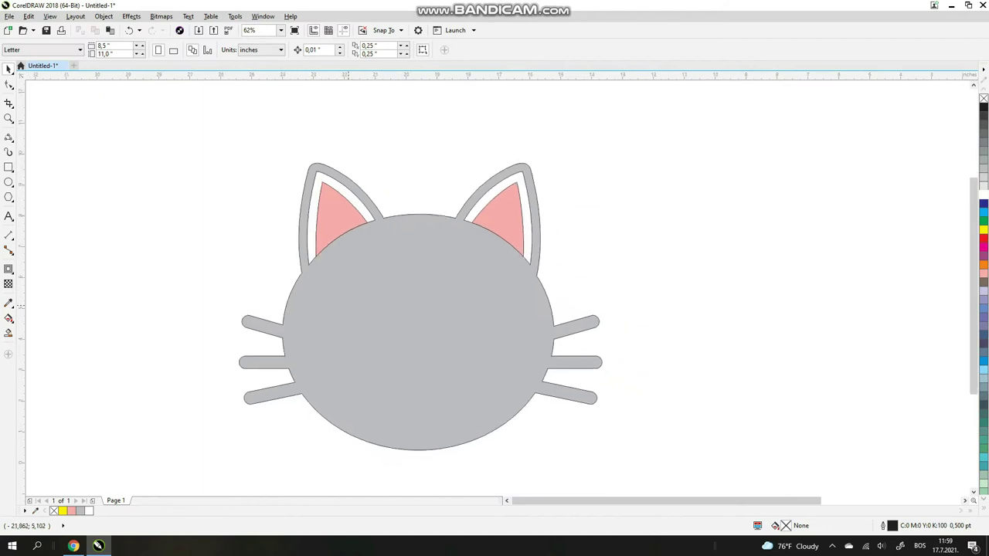
- Draw an ellipse about 8.78" × 7.61" fitted over the cat's face
key("F7")
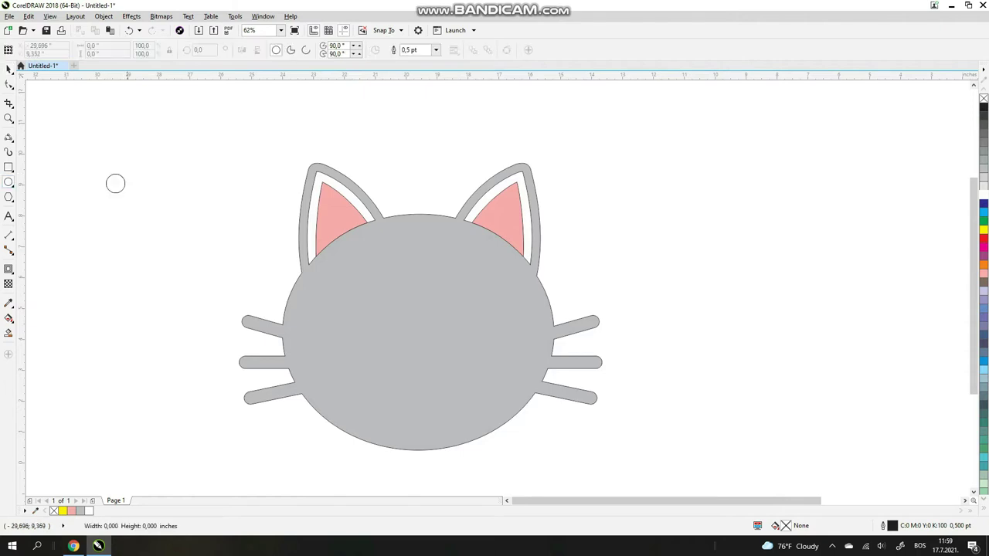
left_click_drag(103, 172, 262, 330)
left_click_drag(182, 250, 420, 307)
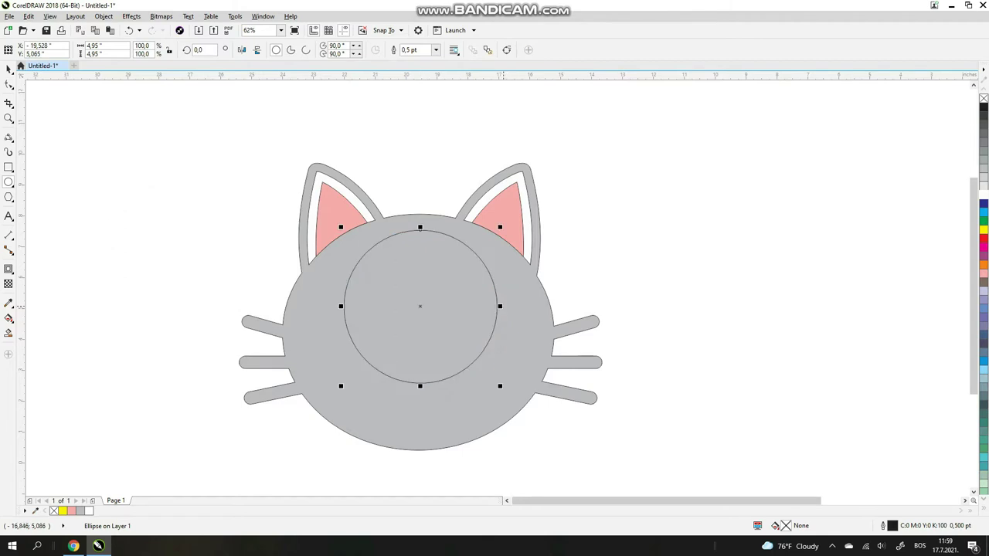
left_click_drag(500, 307, 572, 338)
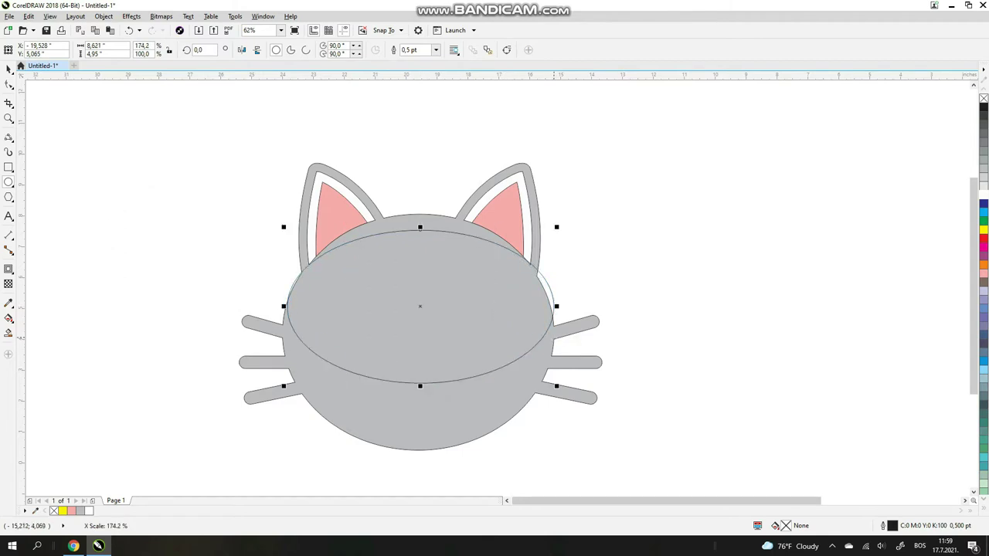
left_click_drag(420, 385, 420, 453)
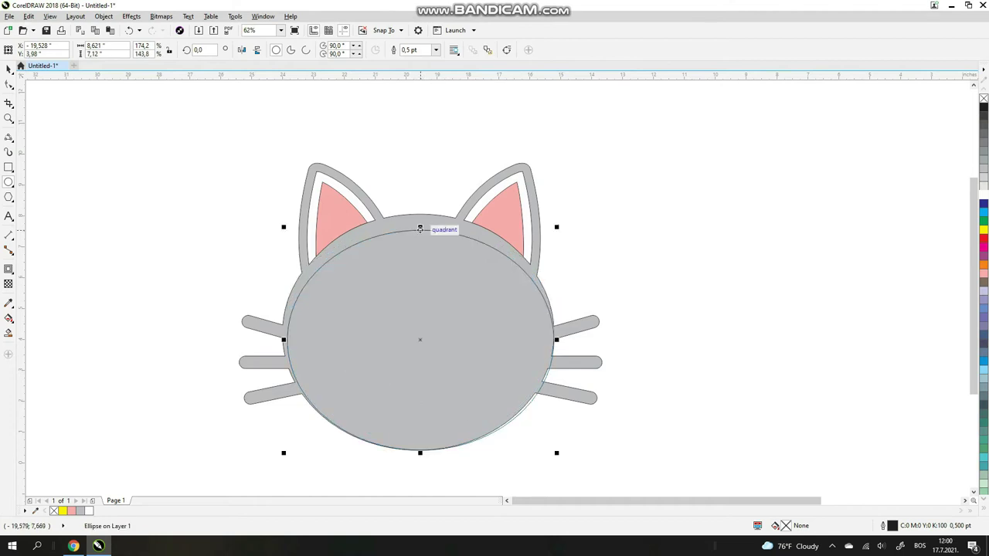
left_click_drag(420, 228, 420, 210)
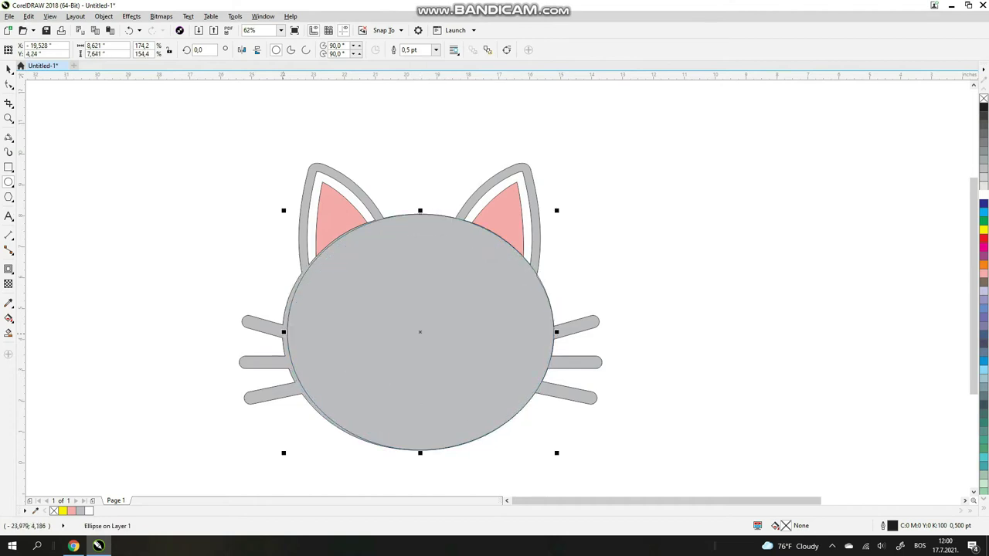
left_click_drag(284, 332, 279, 332)
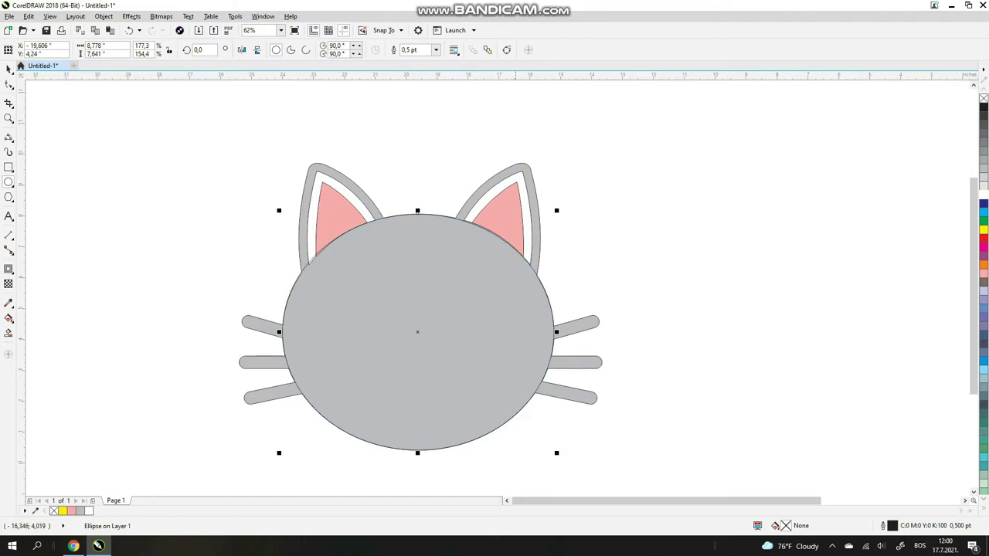
scroll(421, 215, "up", 3)
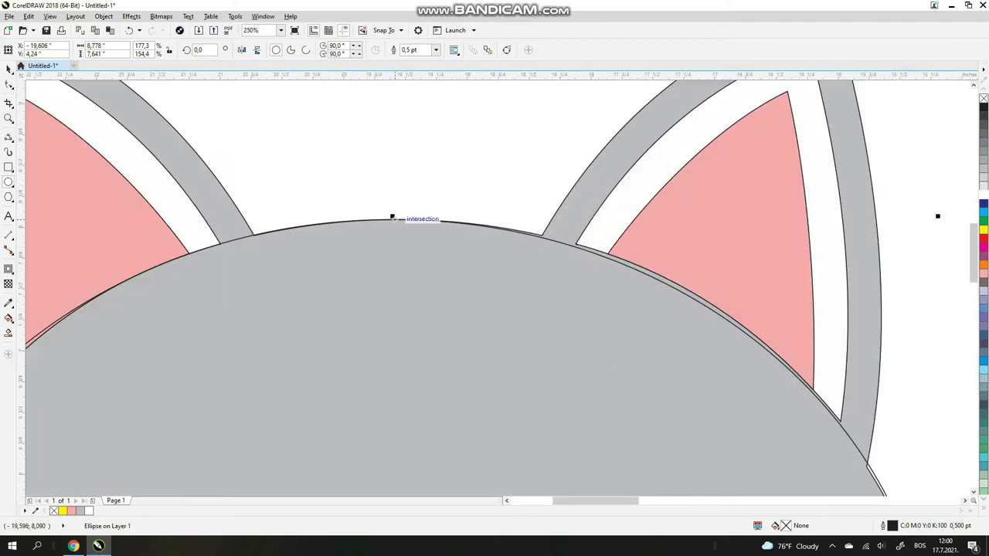
scroll(394, 220, "down", 1)
scroll(392, 221, "up", 3)
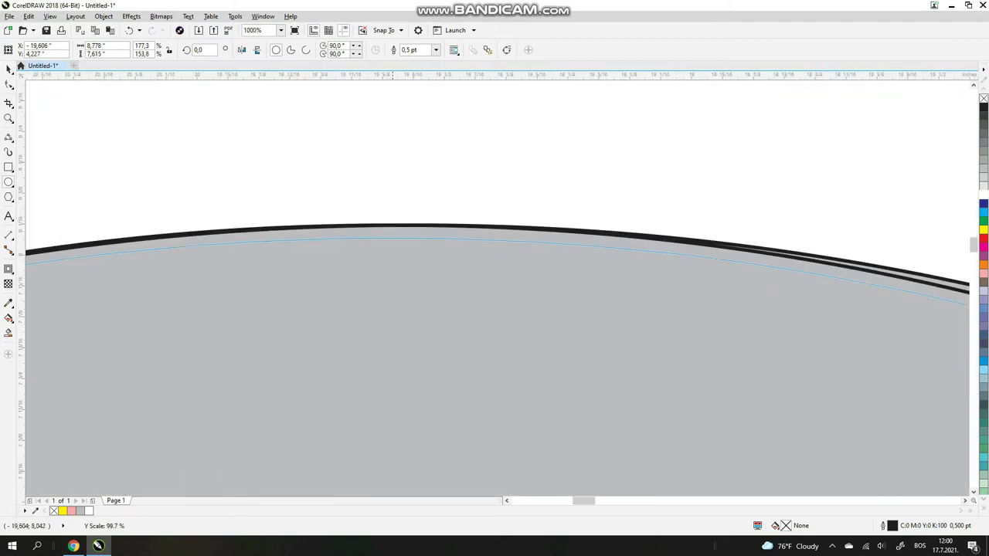
scroll(417, 255, "down", 3)
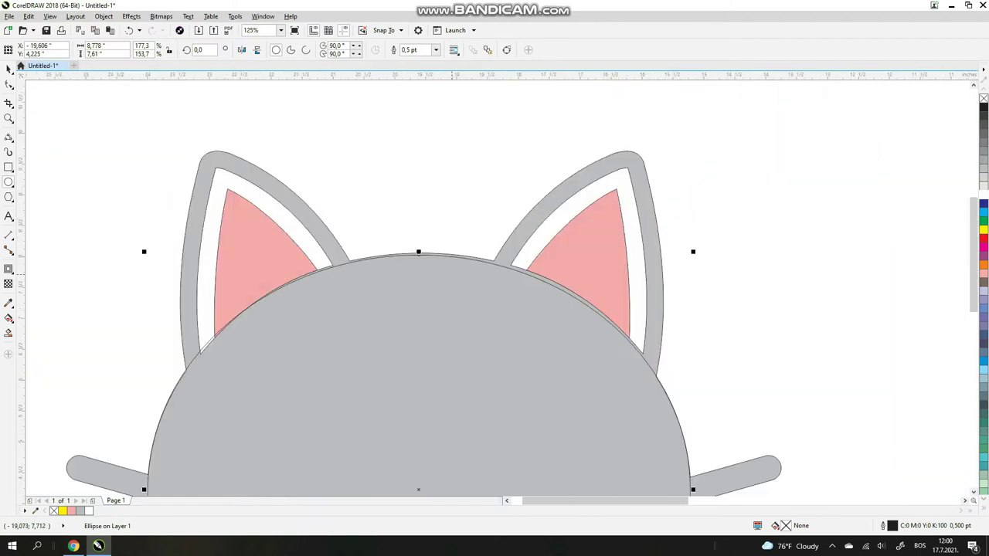
scroll(691, 484, "down", 1)
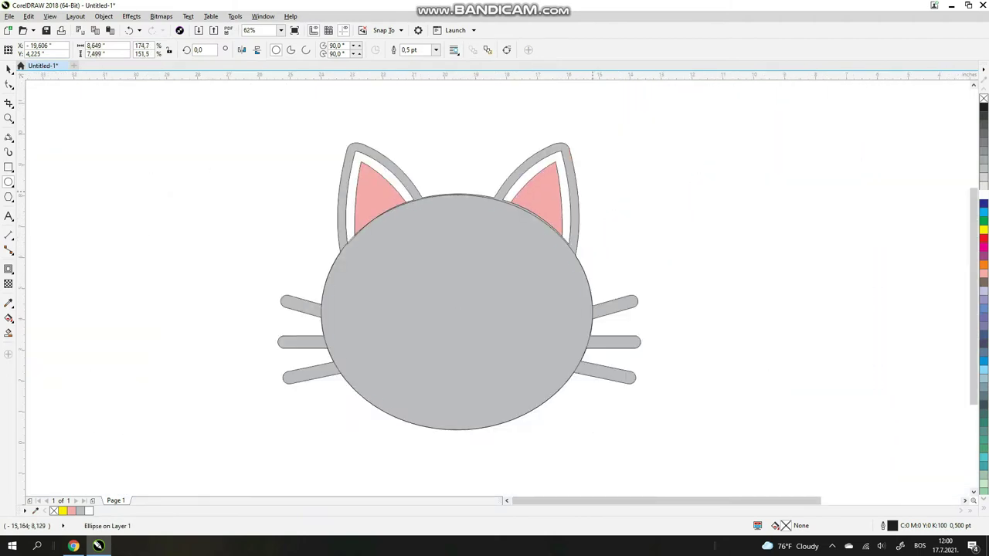
- Shrink a copy of the head oval to about 7.12" × 6.17"
key("ctrl+z")
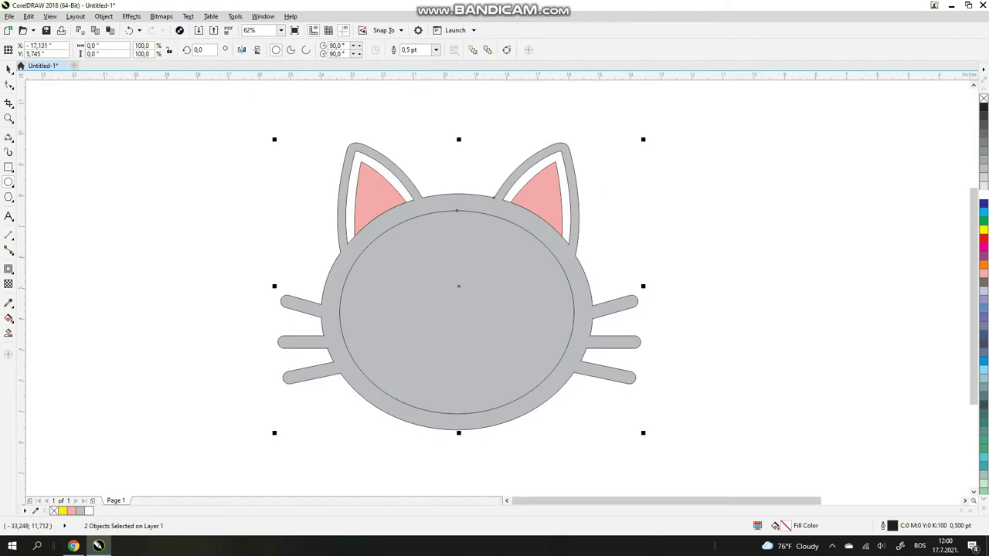
left_click(456, 208)
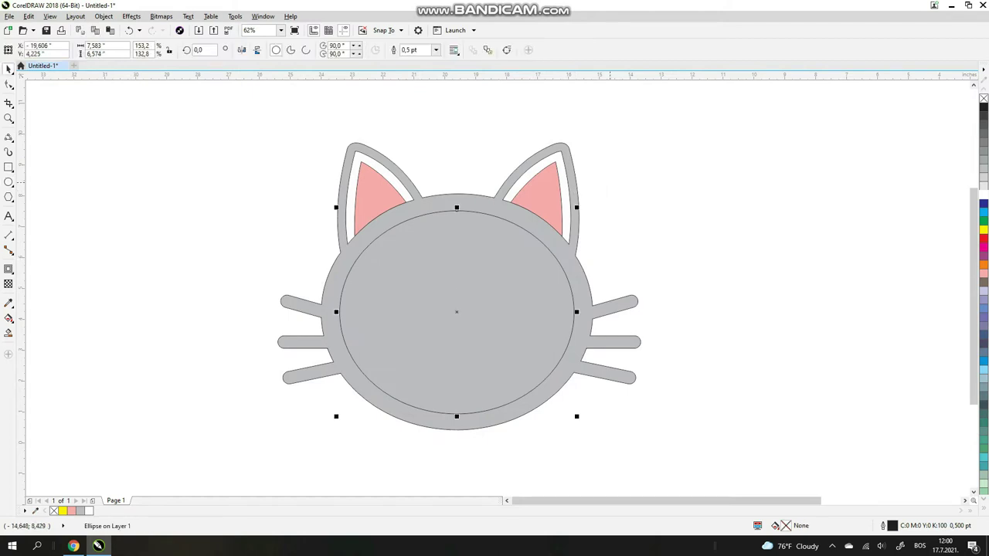
left_click_drag(577, 207, 569, 214)
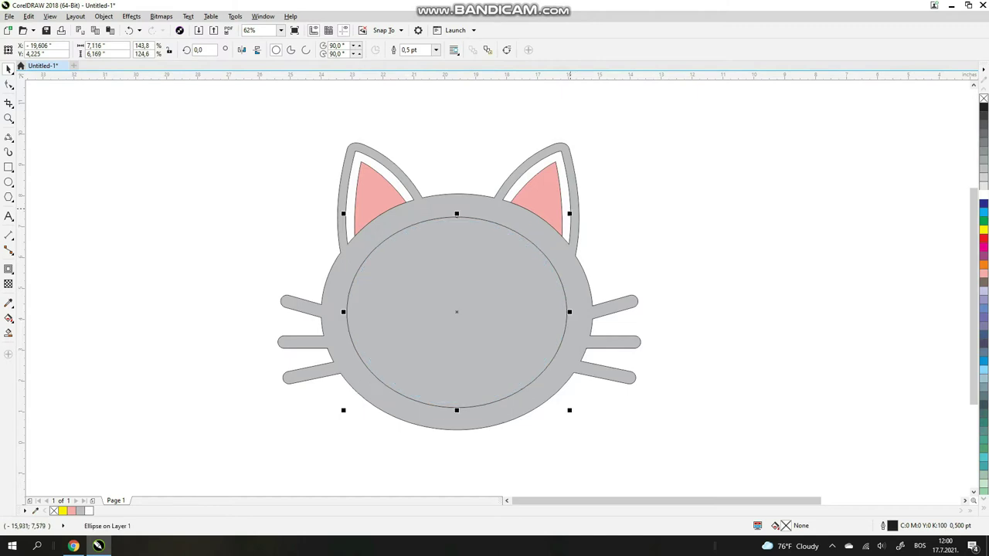
key("Escape")
left_click(568, 306)
- Trim the inner oval out of the grey head to leave a ring
left_click(394, 292)
left_click(457, 217, "shift")
left_click(310, 49)
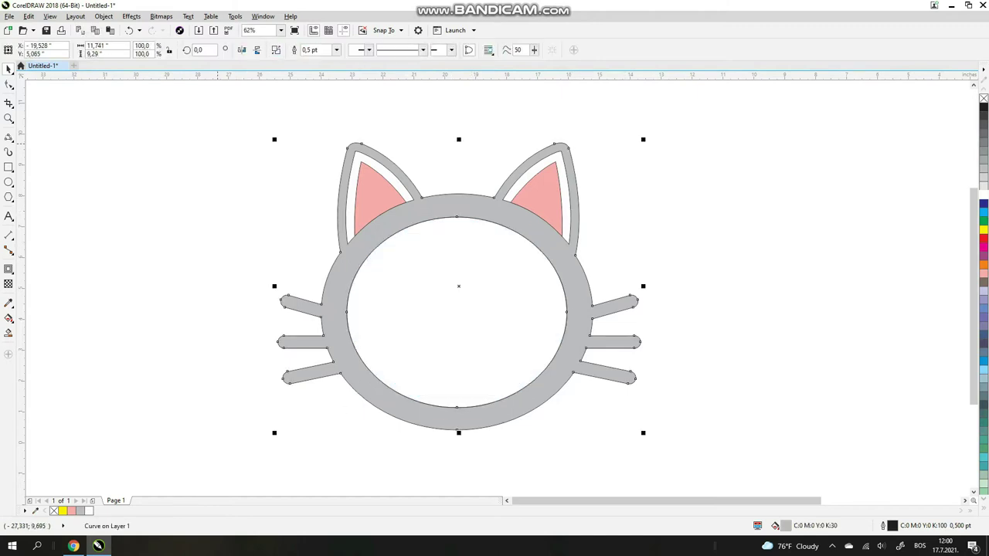
key("Escape")
left_click(568, 312)
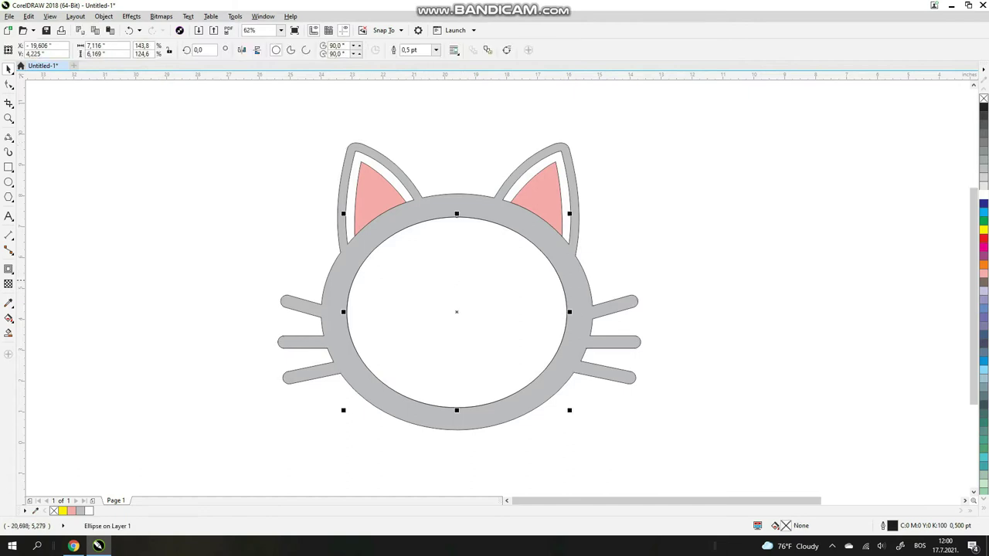
scroll(421, 286, "right", 2)
left_click(363, 204)
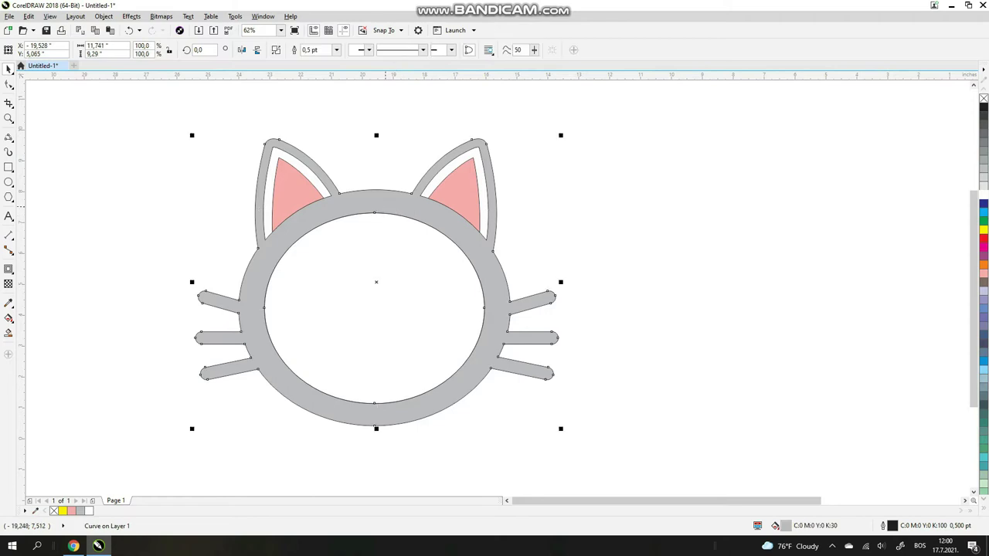
- Make three copies of the cat: right of it, above right, and top left
scroll(363, 204, "down", 2)
left_click_drag(364, 204, 567, 205)
left_click(577, 223)
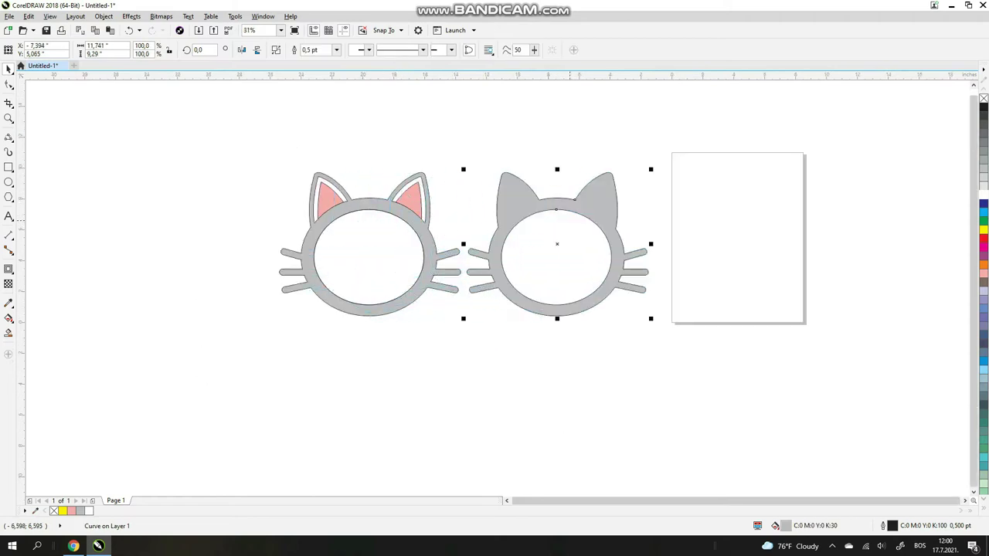
scroll(495, 255, "right", 2)
scroll(494, 255, "up", 1)
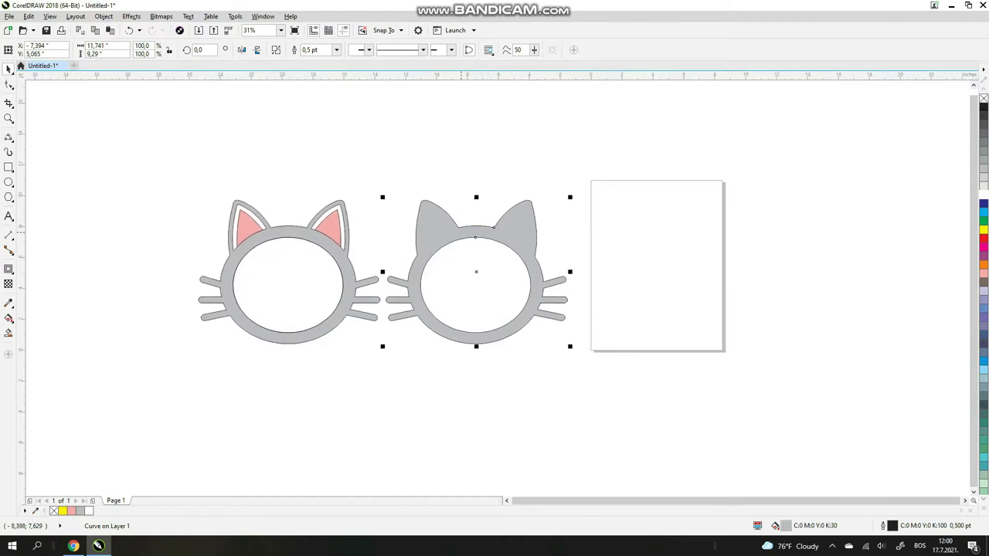
scroll(476, 238, "left", 2)
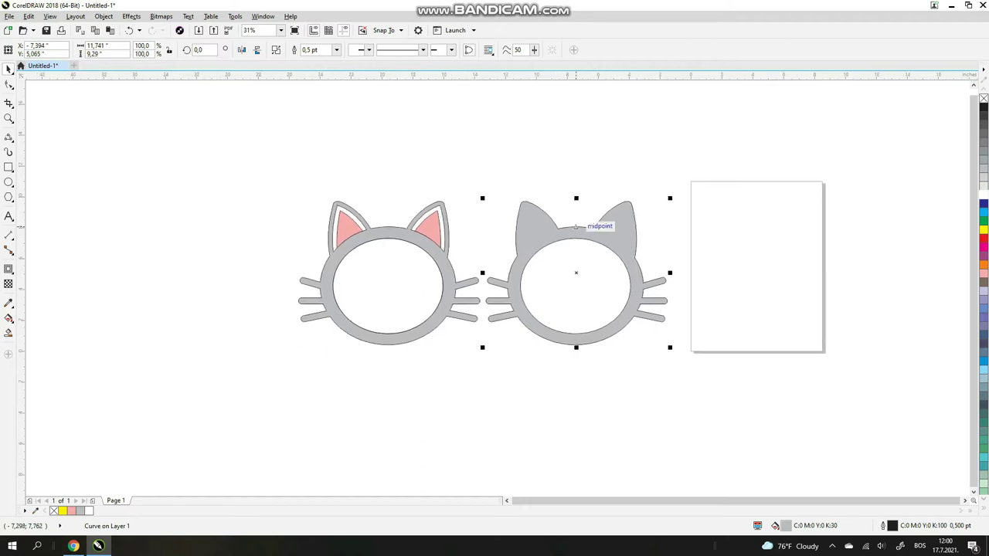
scroll(575, 240, "up", 1)
scroll(575, 239, "up", 1)
mouse_move(575, 286)
left_mouse_down()
mouse_move(572, 148)
mouse_move(567, 160)
mouse_move(393, 159)
left_mouse_up()
left_click(599, 167)
left_click(418, 183)
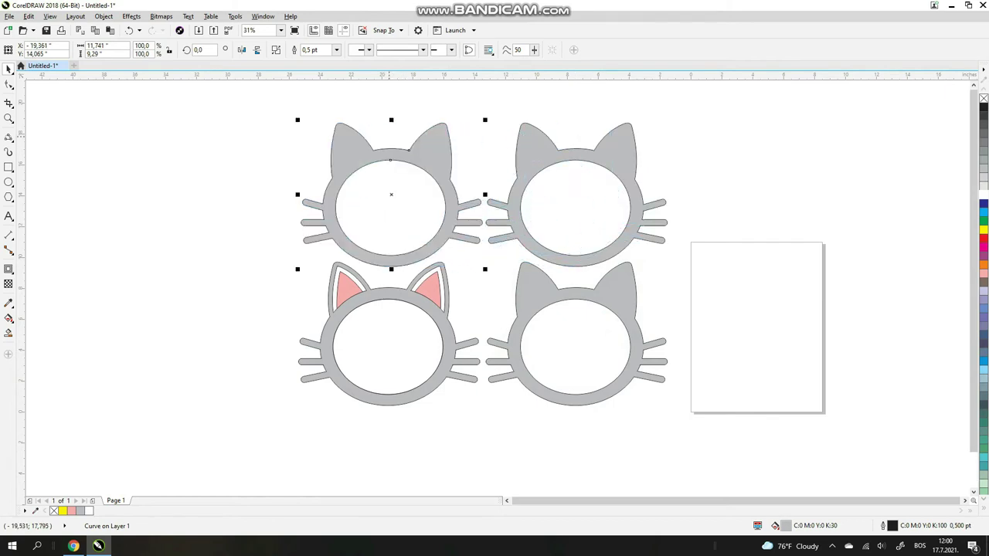
scroll(395, 151, "up", 1)
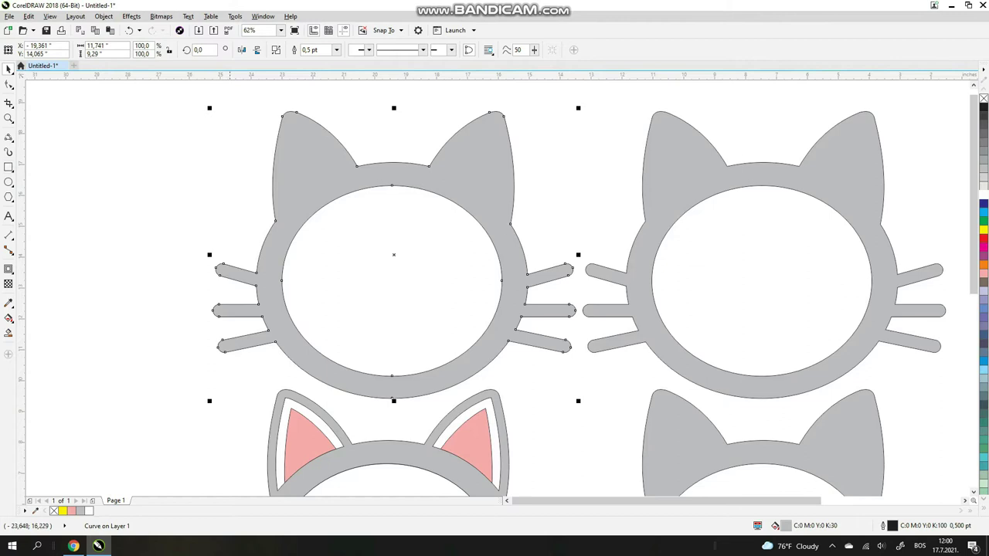
- Set the measurement units to millimetres
key("Escape")
left_click(260, 50)
left_click(259, 84)
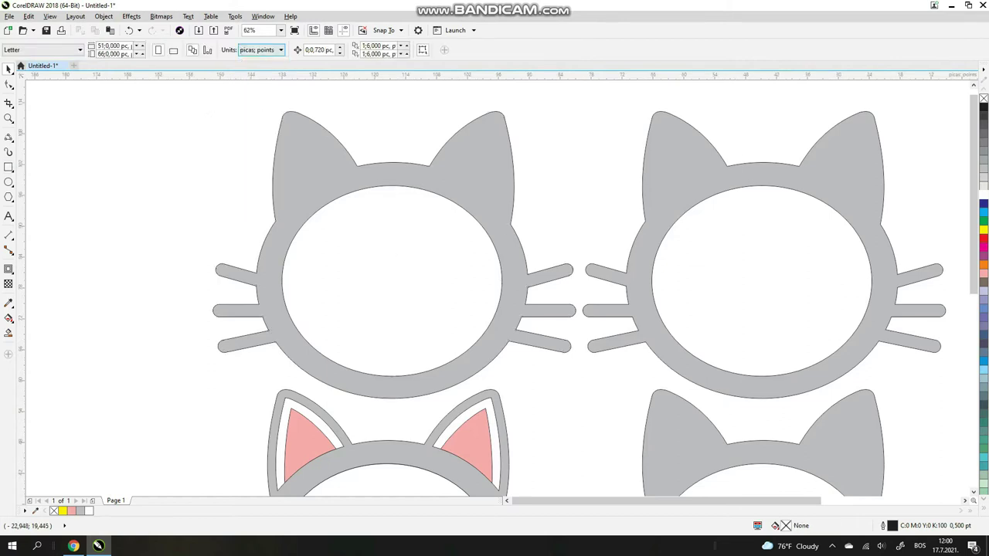
left_click(260, 49)
left_click(259, 73)
left_click(275, 193)
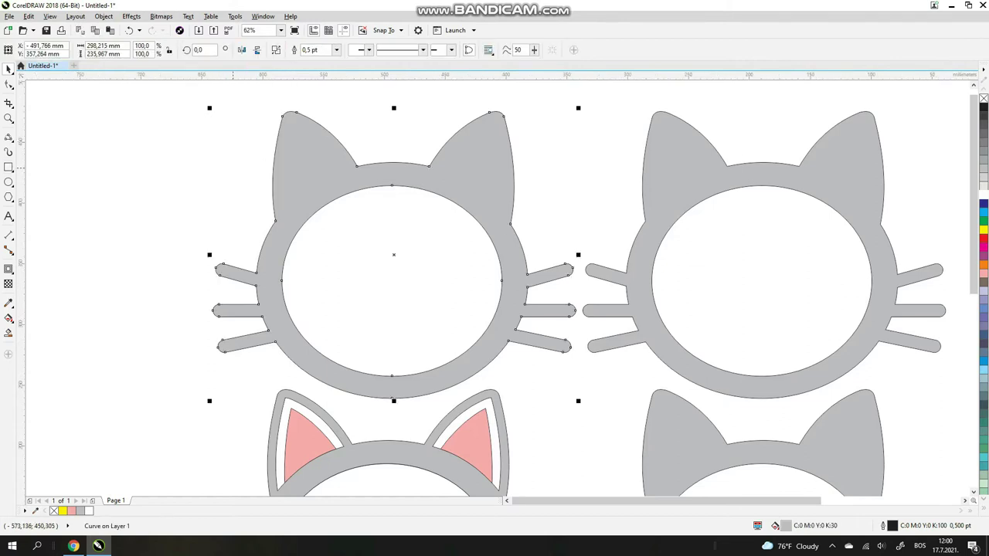
key("Escape")
- Scale all four cats to roughly 343 × 263 mm and move them over the page
scroll(275, 197, "down", 2)
key("ctrl+a")
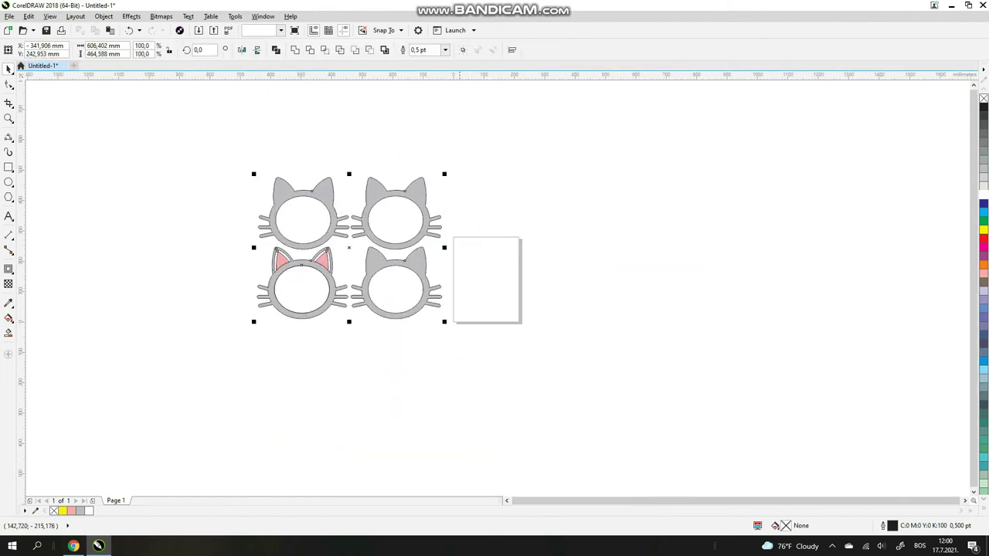
left_click_drag(441, 172, 491, 276)
left_click_drag(467, 317, 468, 317)
key("shift+F2")
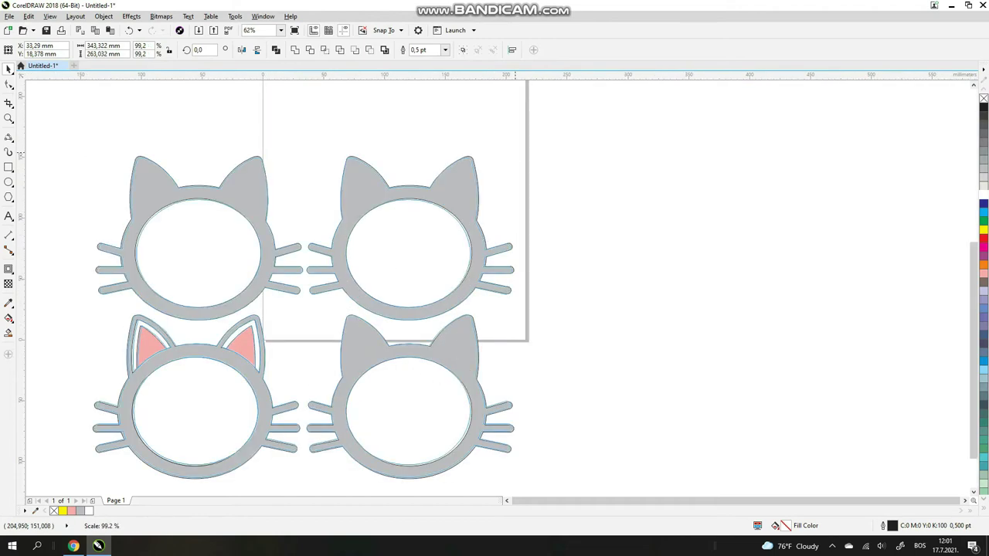
scroll(314, 300, "left", 2)
key("Escape")
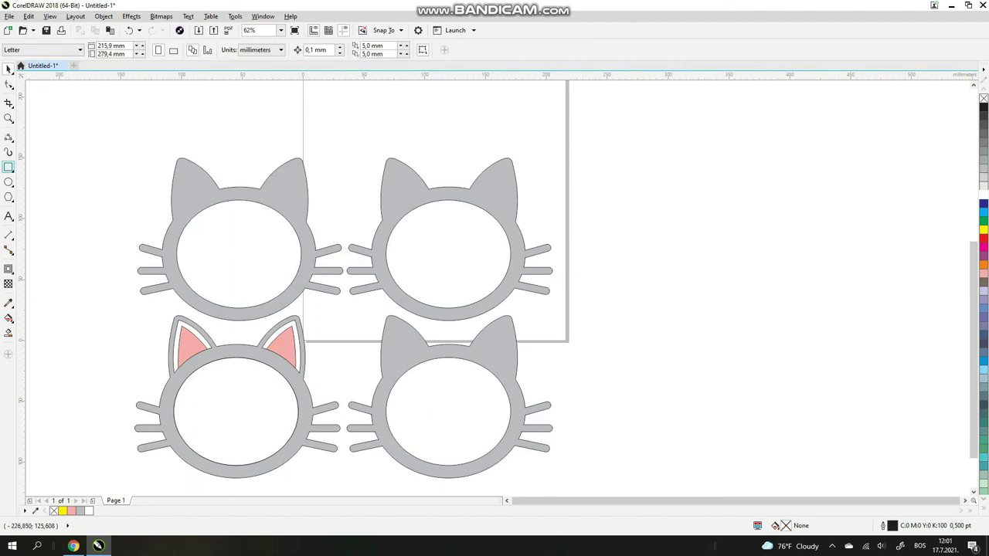
- Draw a rectangle across the top-left cat's ring between its ears
scroll(193, 172, "up", 2)
left_click_drag(261, 145, 288, 260)
key("space")
scroll(332, 202, "up", 5)
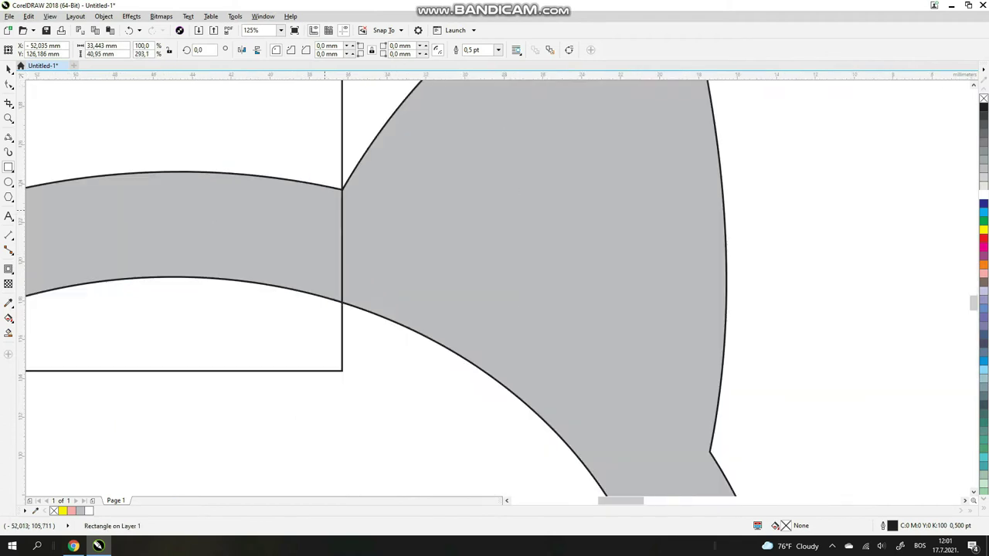
left_click_drag(361, 146, 374, 149)
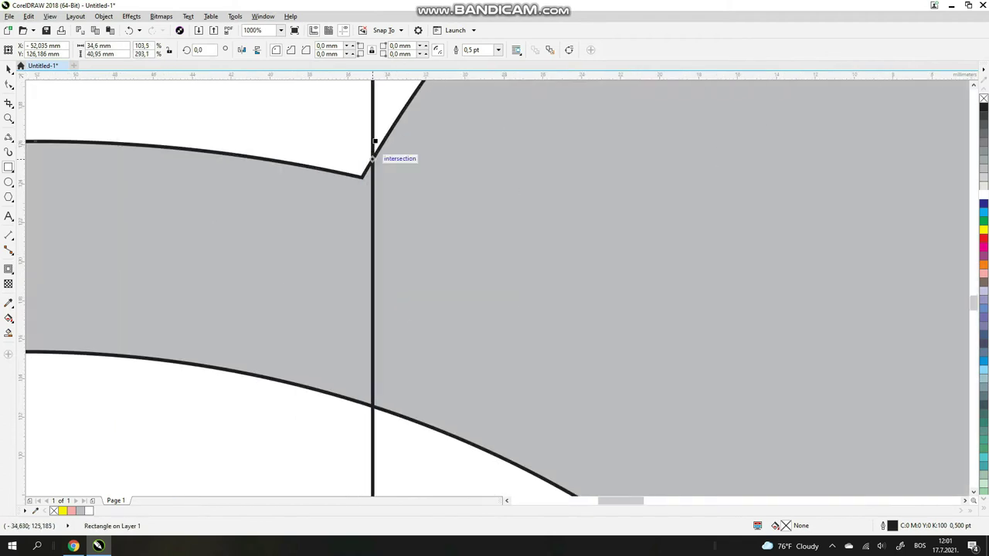
scroll(374, 149, "down", 3)
- Trim the rectangle's area out of the cat ring and delete the rectangle
key("ctrl+a")
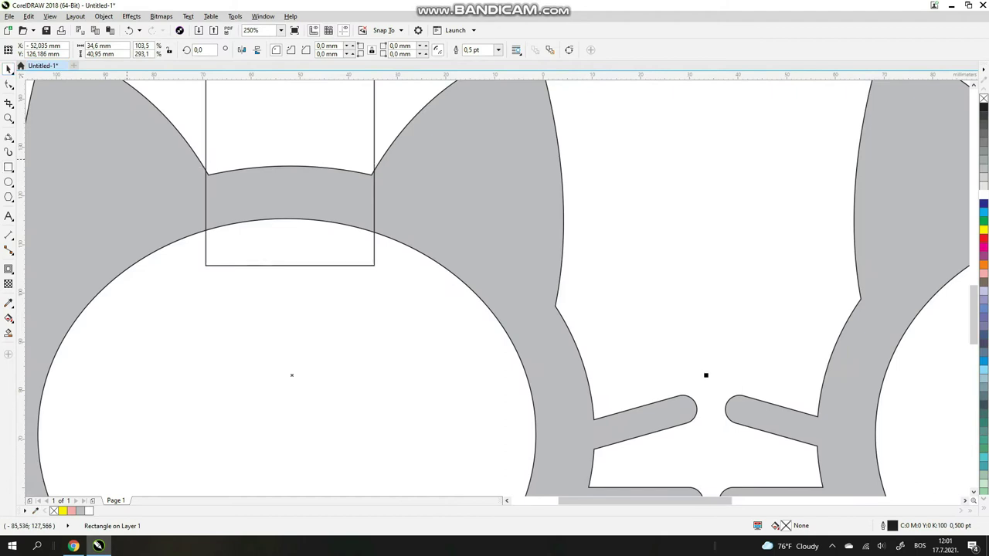
left_click(310, 49)
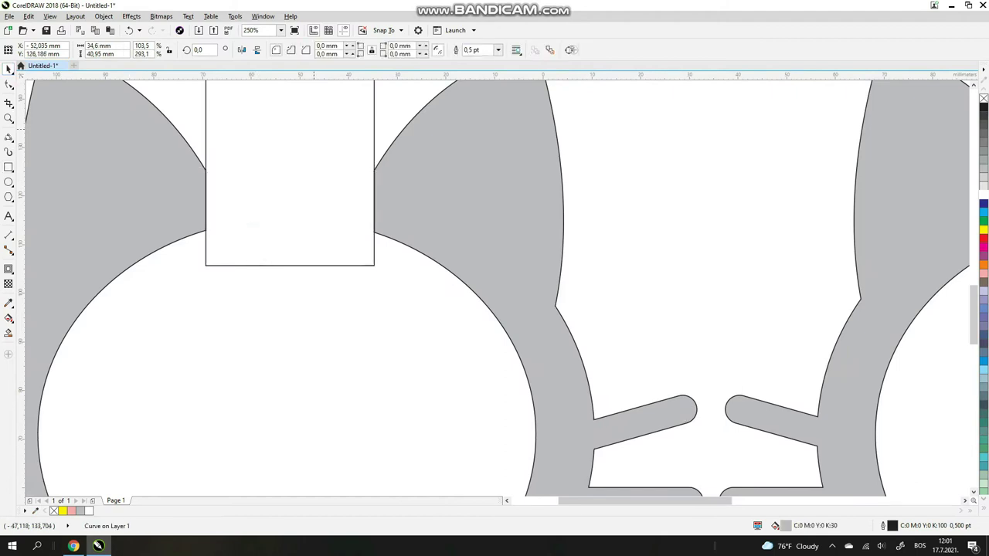
left_click(290, 265)
key("Delete")
scroll(326, 194, "down", 3)
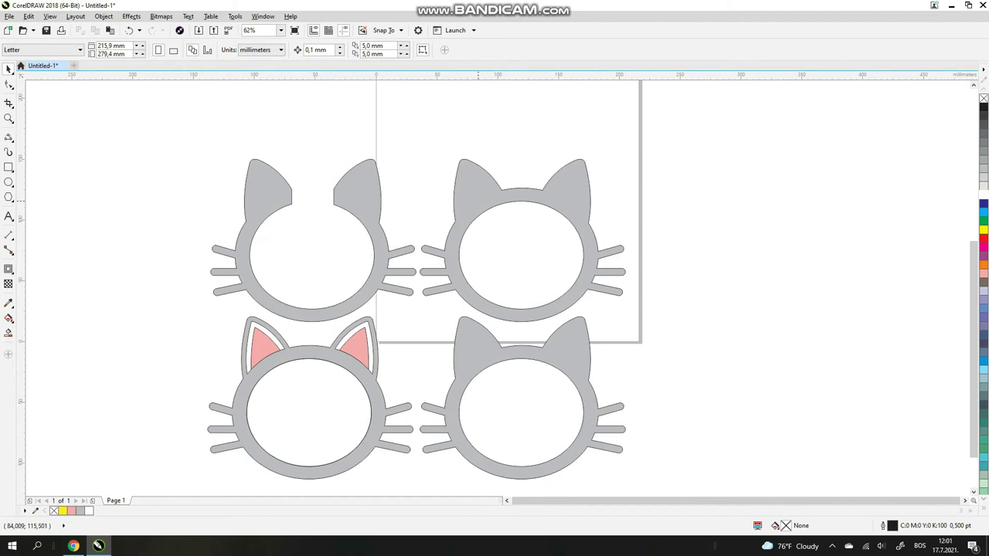
- Place two new cat copies above the grid, one at the top right and one to its left
scroll(481, 202, "up", 3)
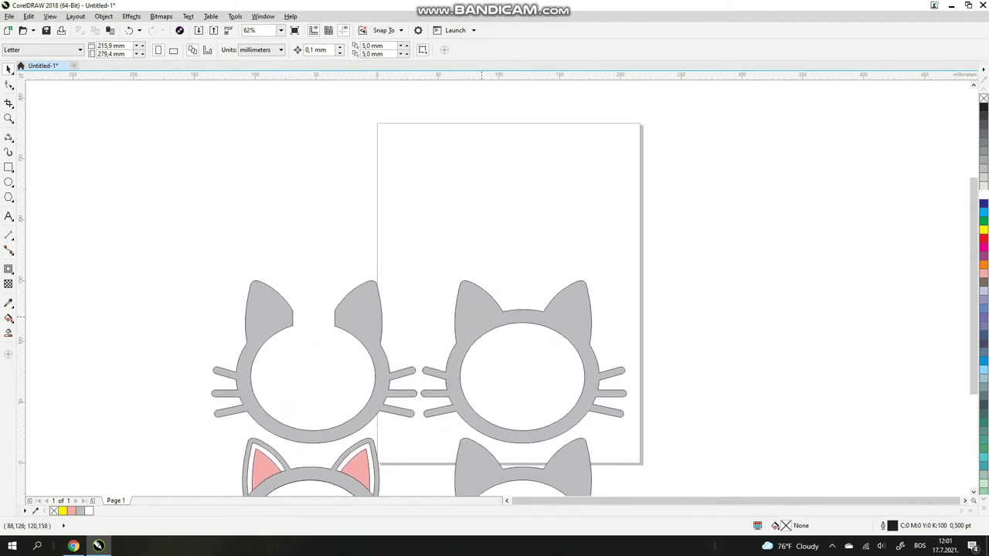
scroll(481, 317, "down", 3)
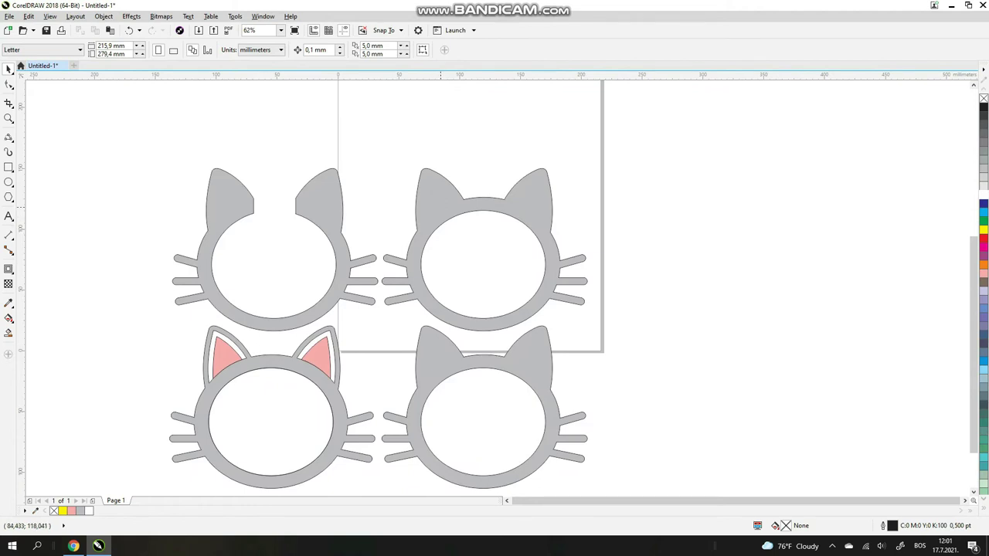
scroll(494, 309, "up", 3)
left_click_drag(423, 386, 424, 236)
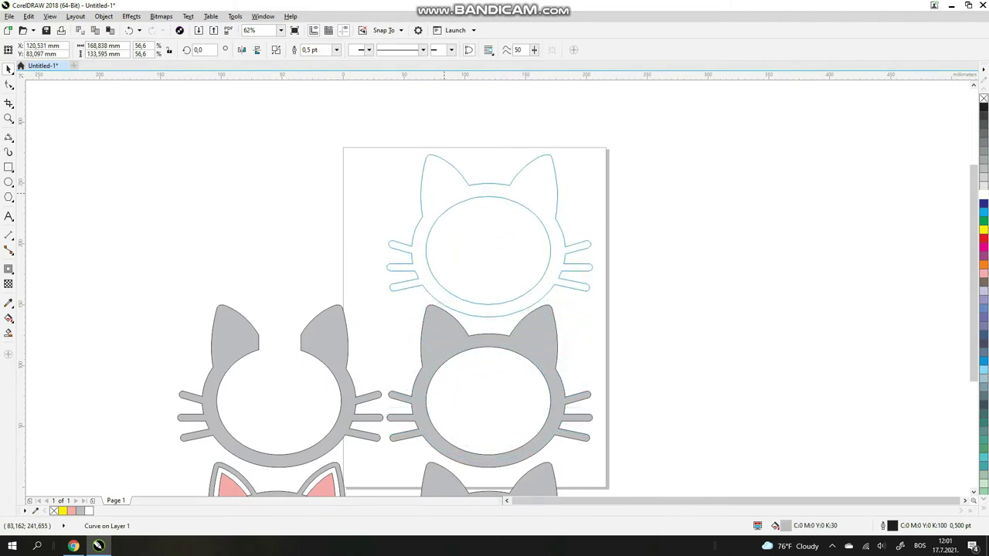
left_click_drag(438, 195, 438, 191)
left_click(470, 209)
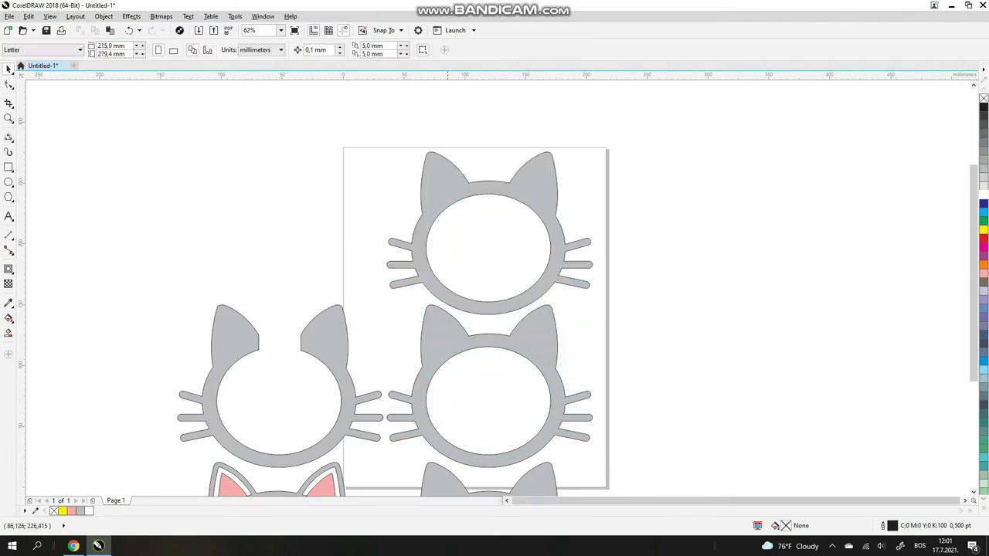
left_click(447, 195)
scroll(447, 194, "left", 2)
left_click_drag(516, 188, 303, 188)
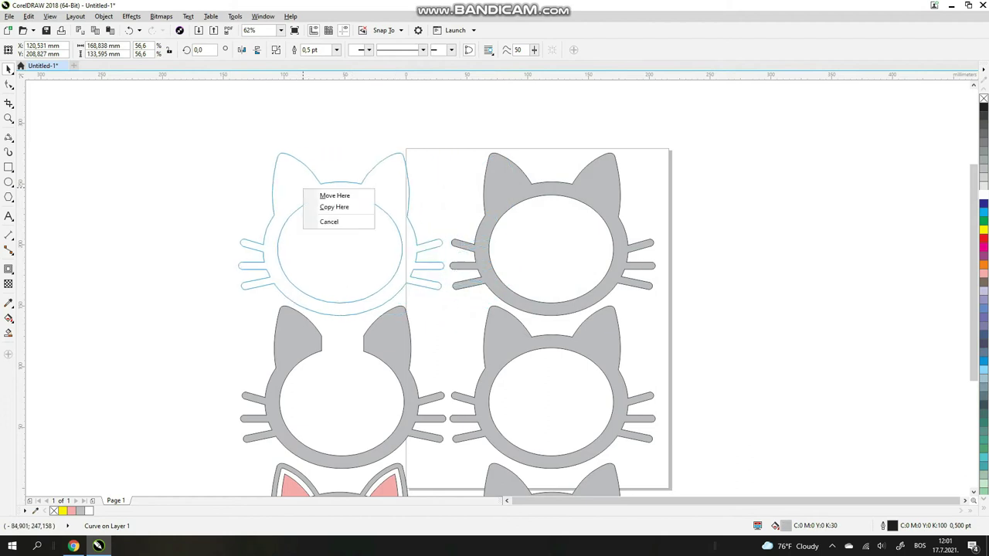
left_click(333, 207)
- Break the top-left cat copy apart (Ctrl+K) so its face turns solid, then shift the cats
right_click(312, 187)
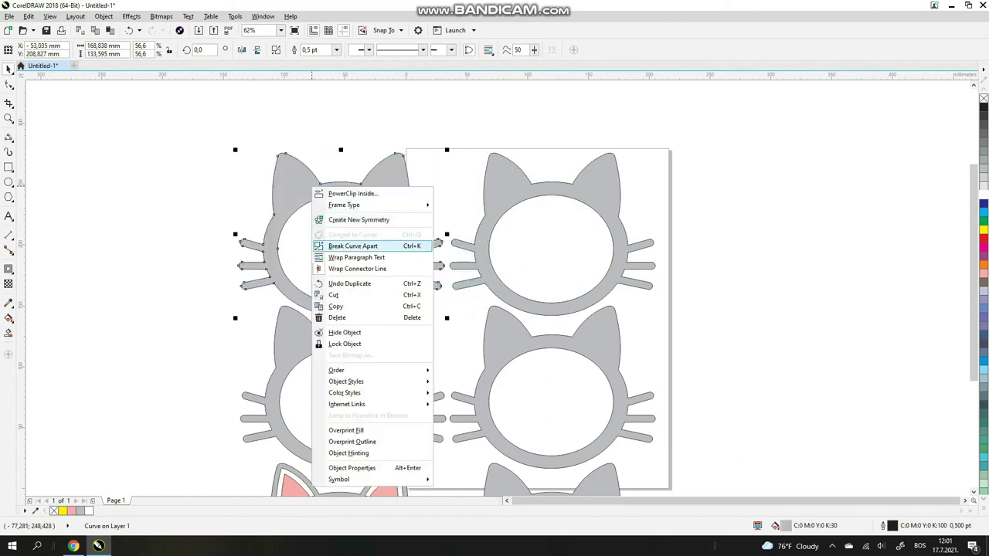
left_click(353, 246)
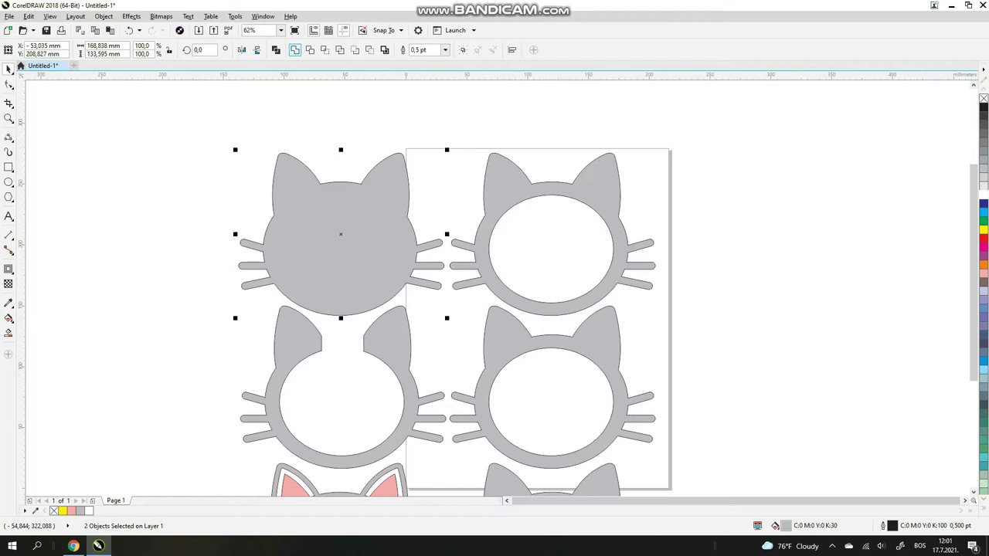
key("Escape")
scroll(355, 143, "down", 3)
left_click_drag(406, 213, 441, 270)
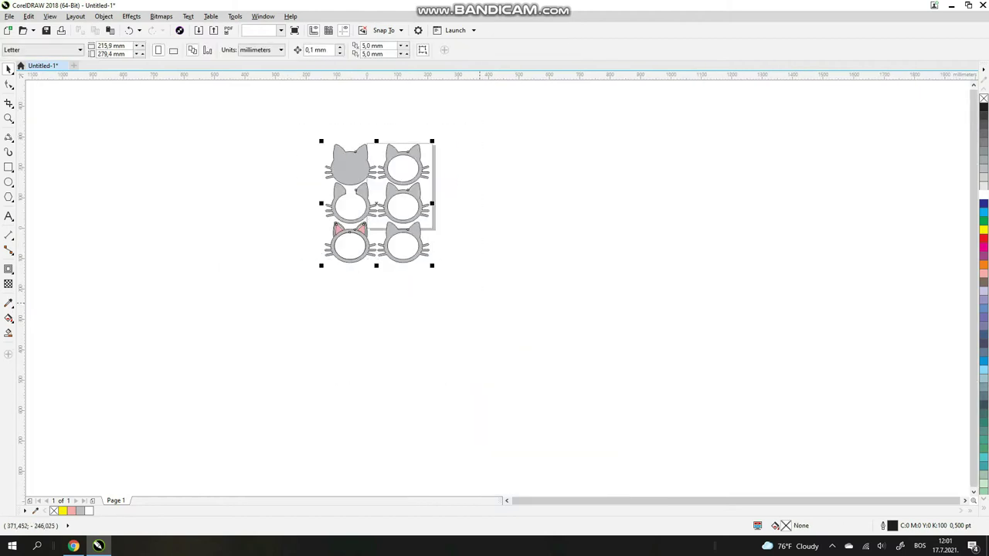
- Move the cat heads over to the left and clear the selection
left_click_drag(393, 204, 291, 205)
scroll(342, 212, "up", 2)
key("Escape")
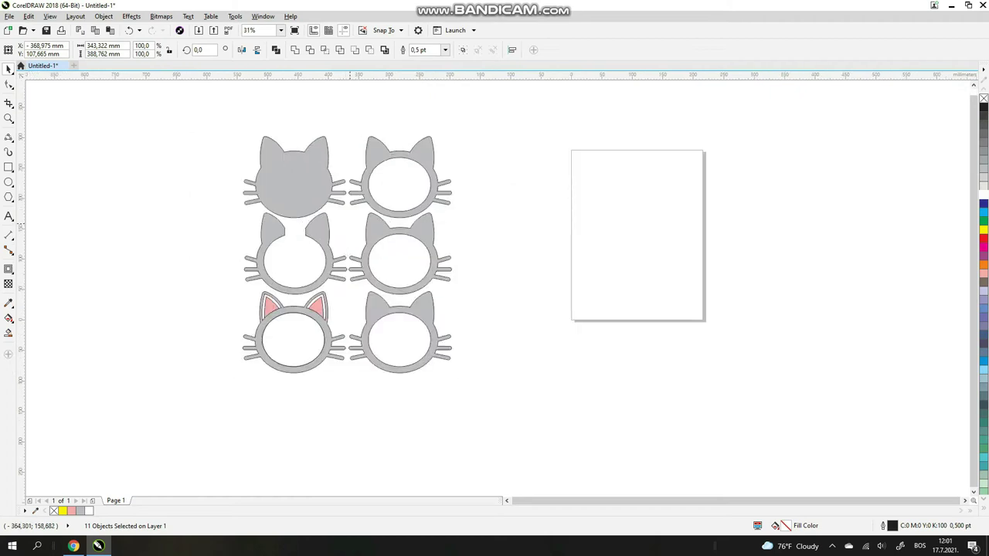
scroll(309, 297, "up", 2)
scroll(363, 278, "up", 1)
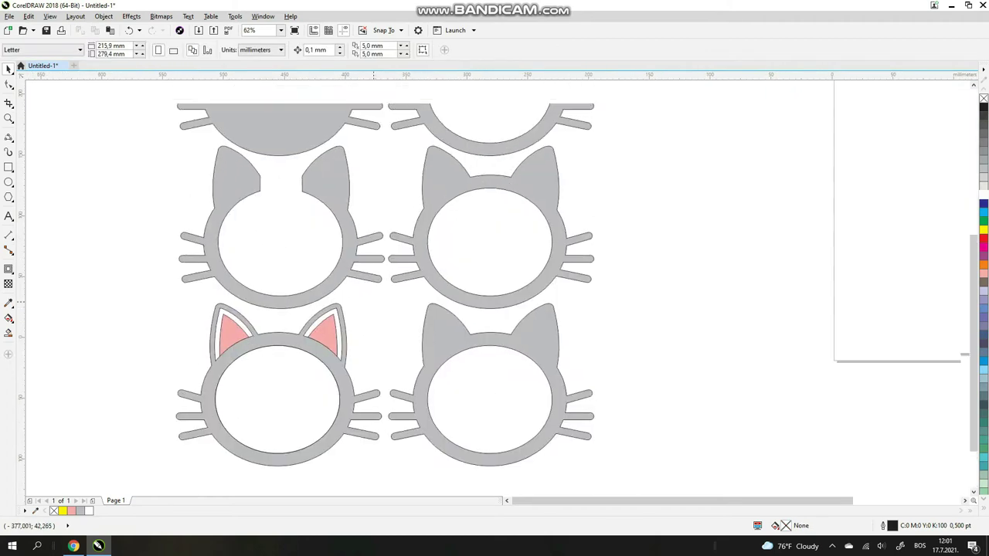
scroll(364, 278, "down", 2)
scroll(379, 294, "up", 1)
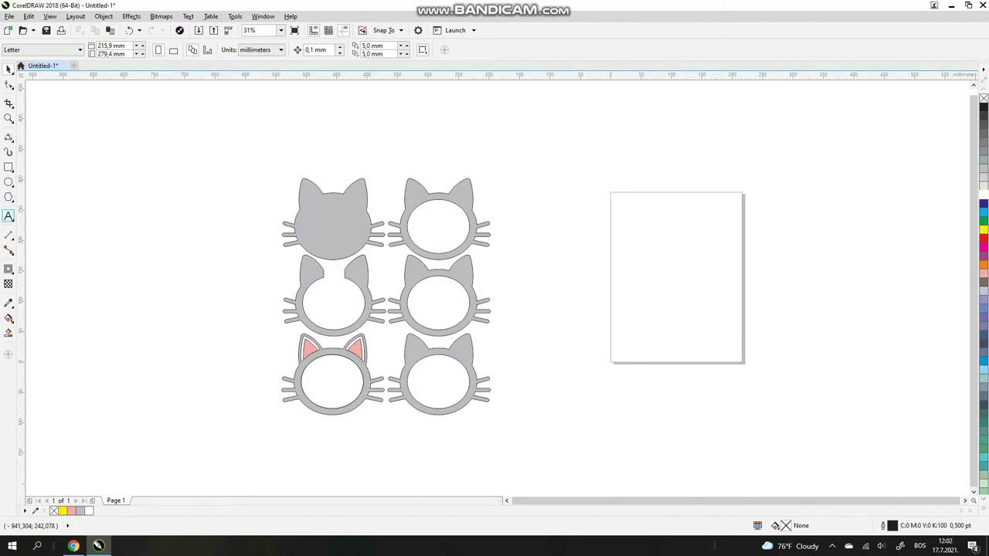
- Add two lines of text beside the top cat: the channel name, then 'HappyCoupleDesign'
left_click(8, 216)
scroll(290, 232, "up", 2)
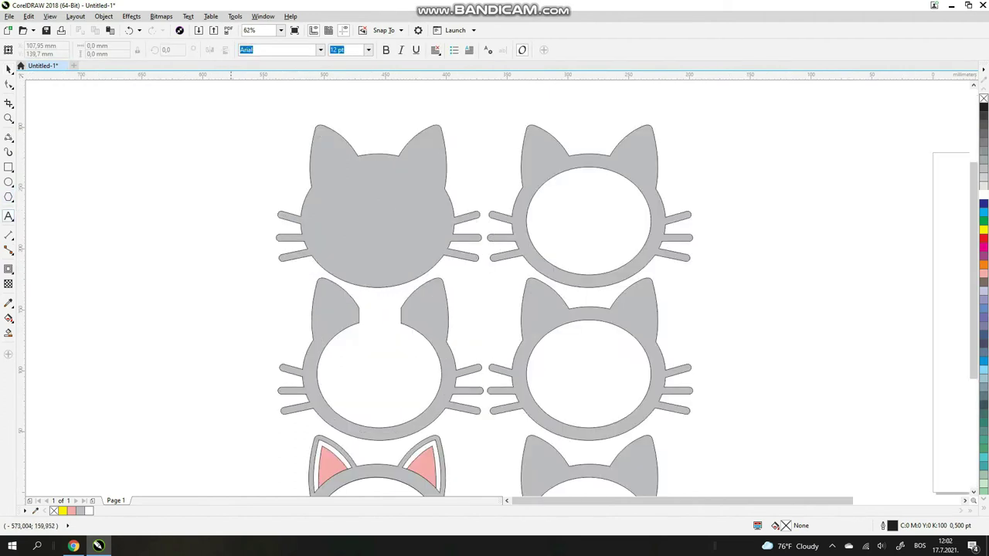
left_click(225, 299)
scroll(226, 299, "up", 2)
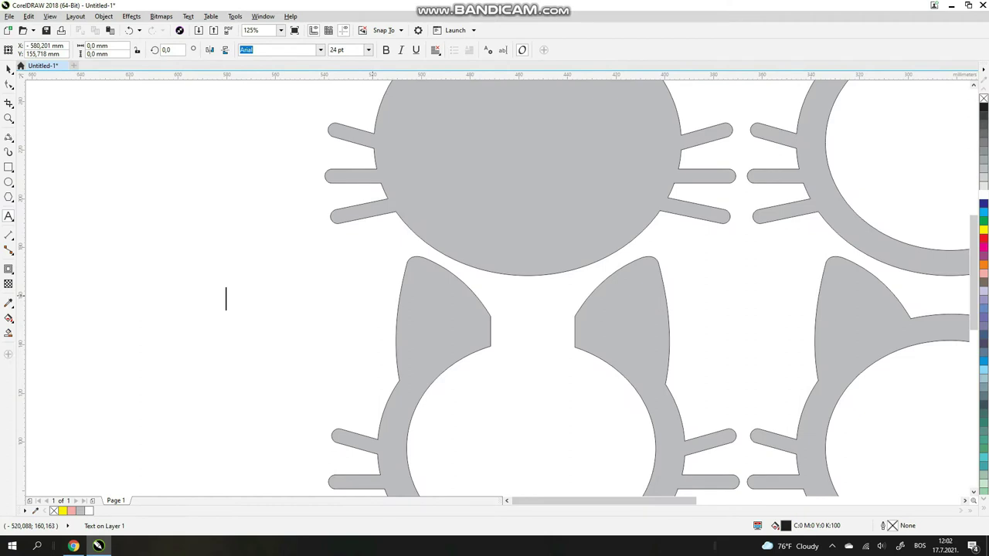
type("WELDER K")
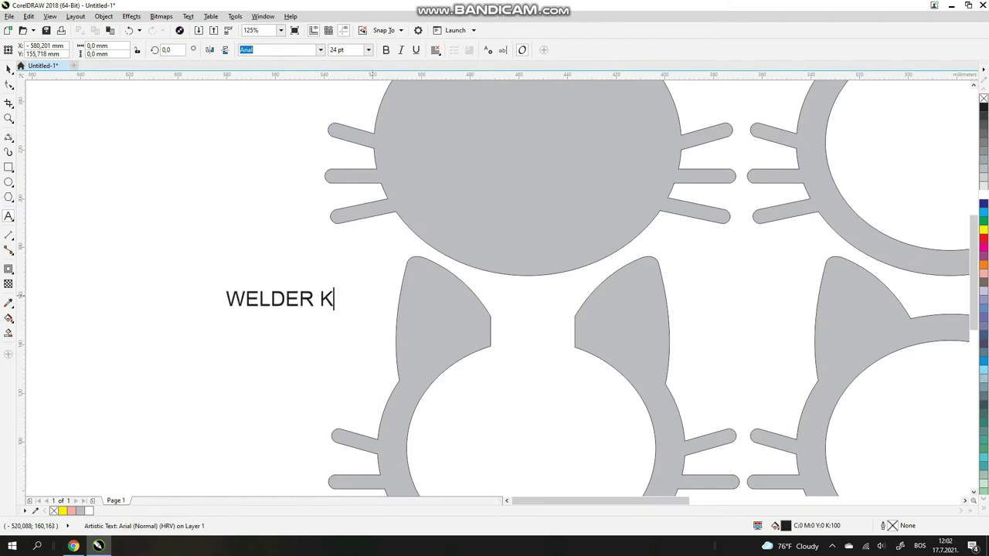
type("EEF")
key("Return")
type("HAPP")
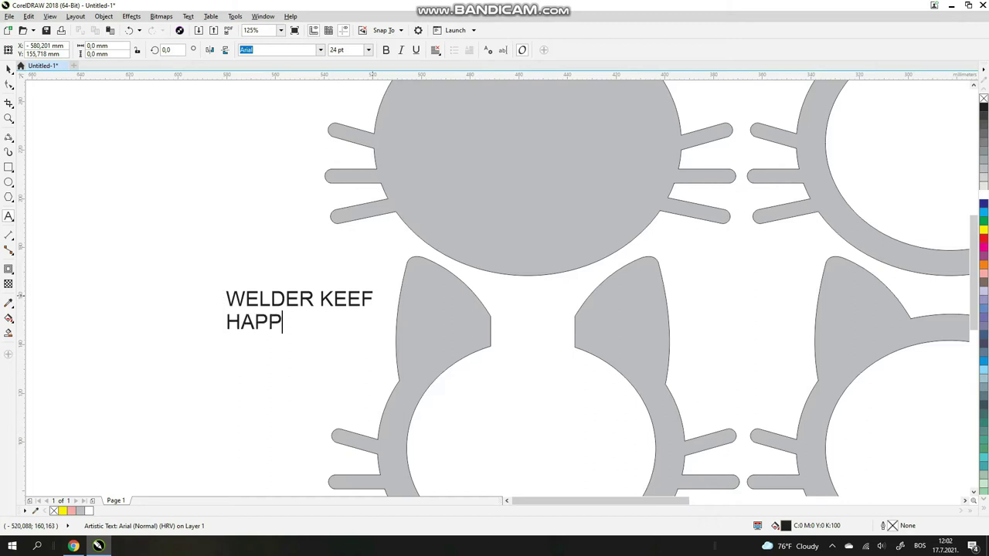
key("BackSpace")
key("BackSpace")
key("BackSpace")
key("BackSpace")
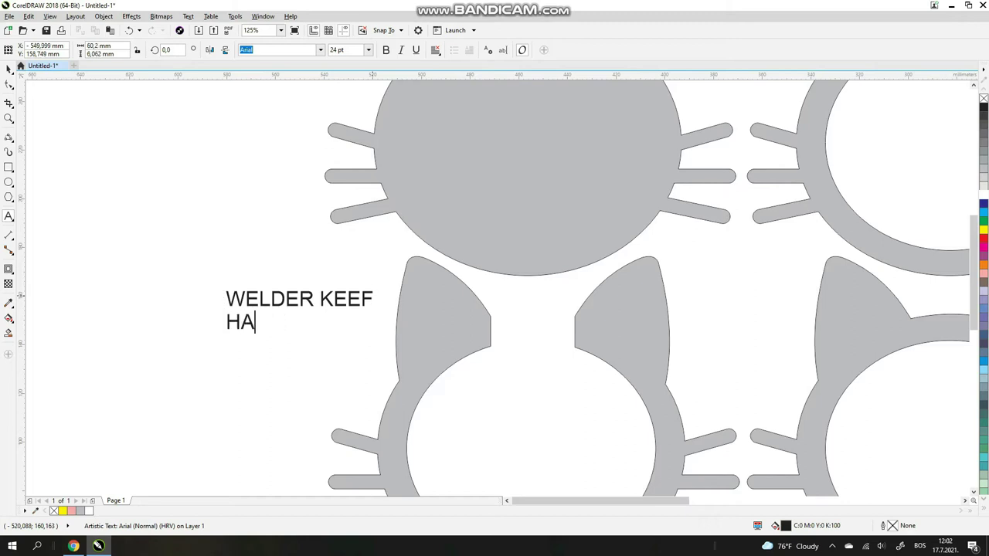
type("appyCoupleDesign")
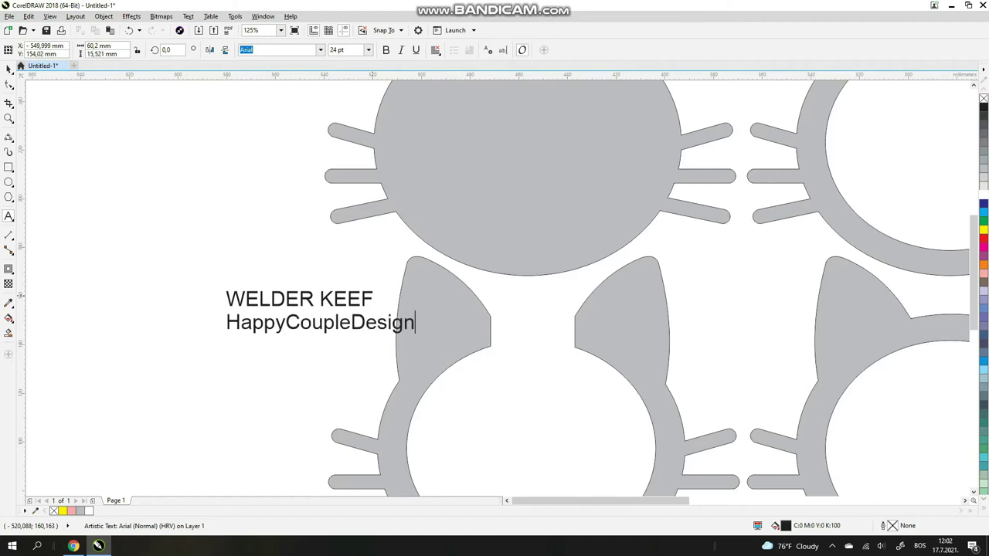
key("ctrl+space")
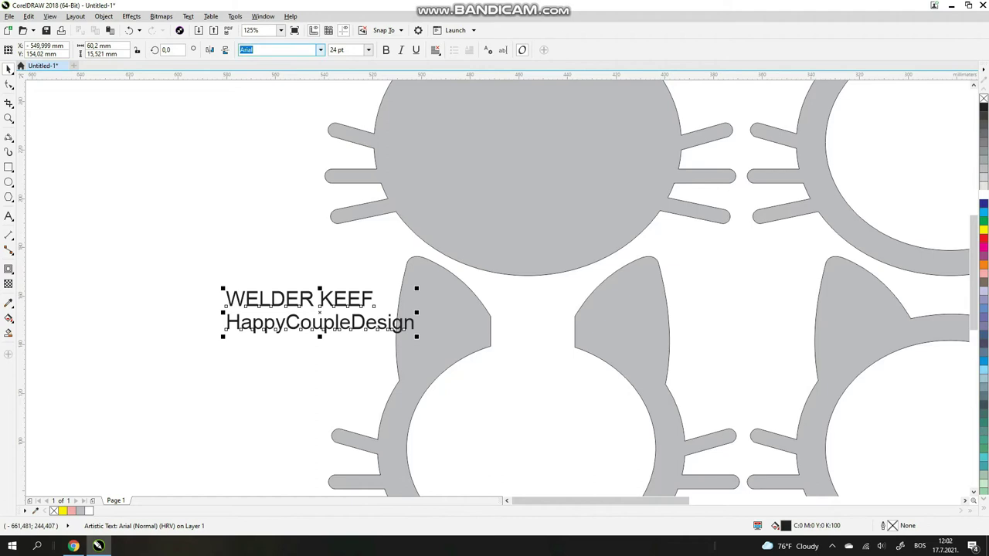
- Set the credit text to Berlin Sans FB, centre-aligned, and move it onto the solid top-left cat face
left_click(321, 51)
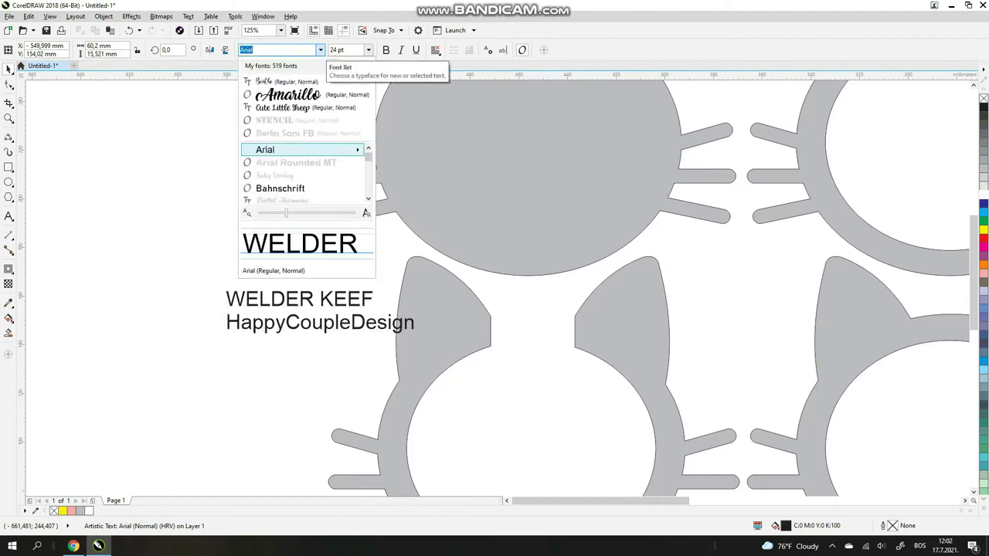
left_click(286, 133)
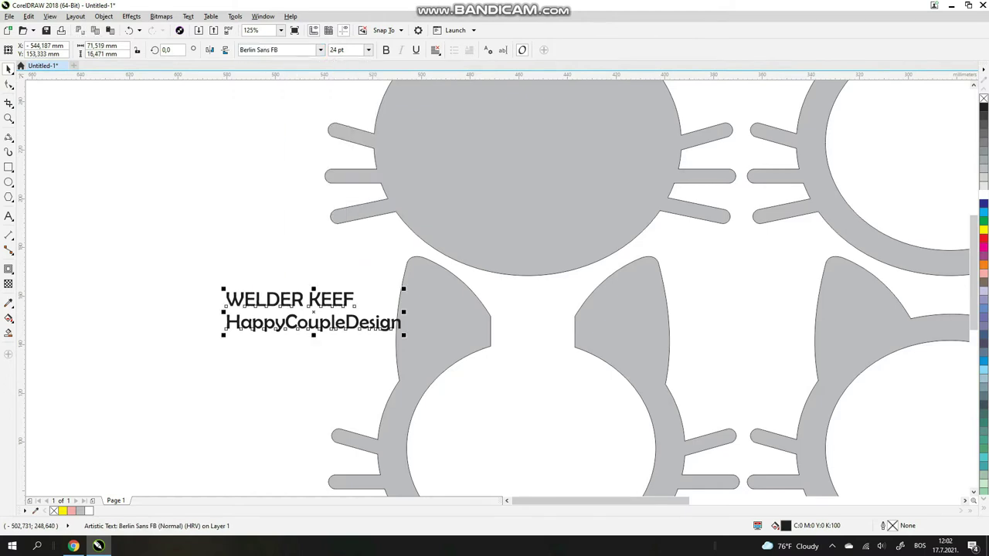
left_click(435, 50)
left_click(455, 86)
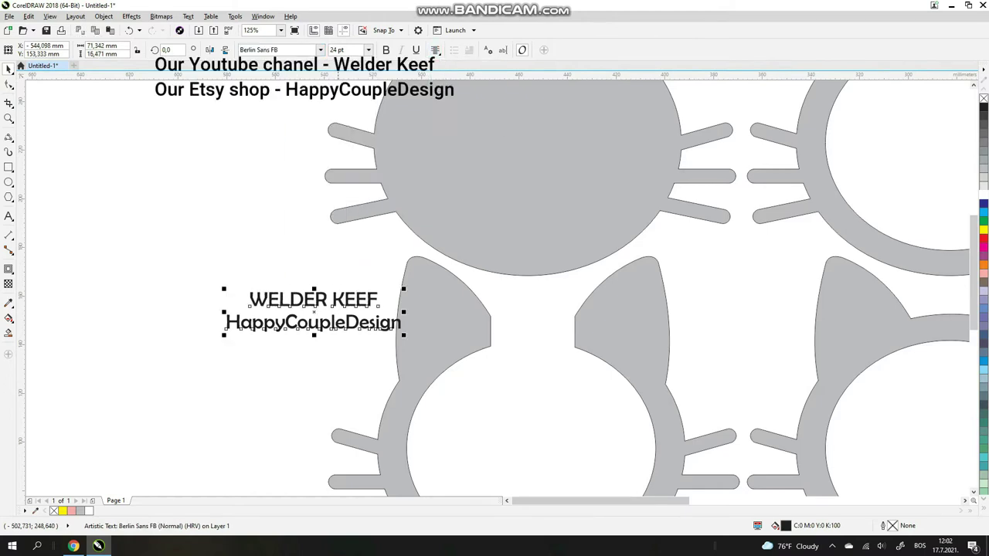
scroll(332, 294, "down", 2)
left_click_drag(344, 299, 383, 219)
- Make the credit text outline-only, with a cyan outline and no fill
scroll(494, 294, "right", 3)
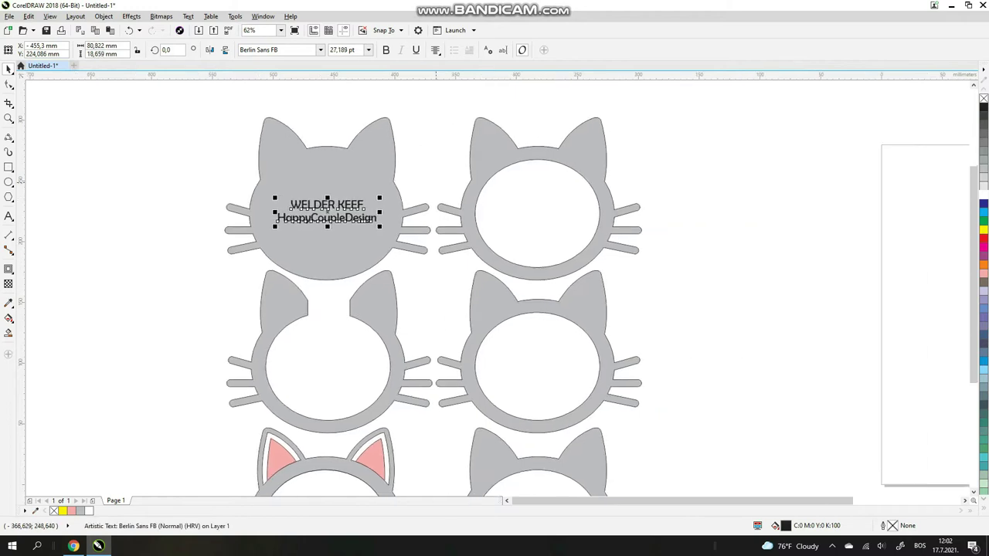
right_click(984, 212)
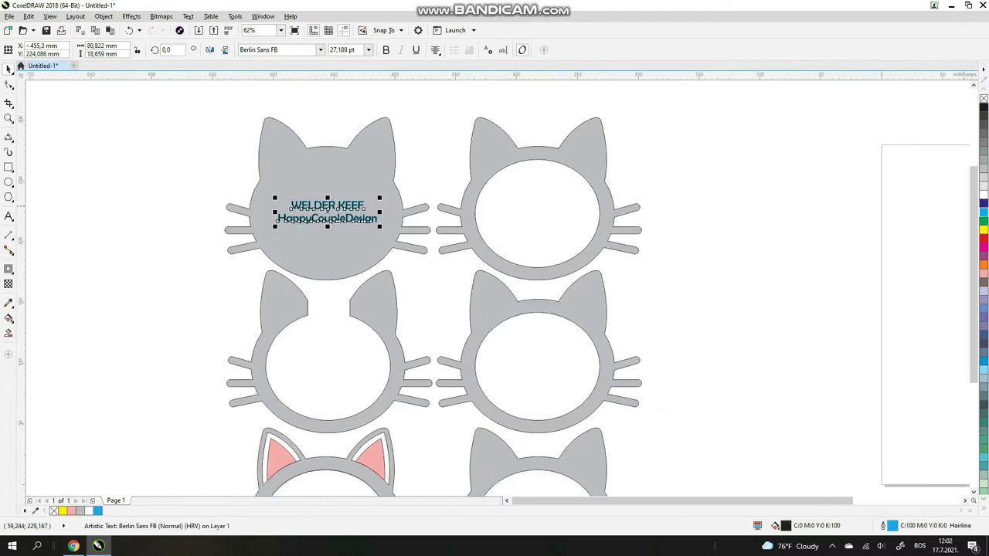
left_click(983, 99)
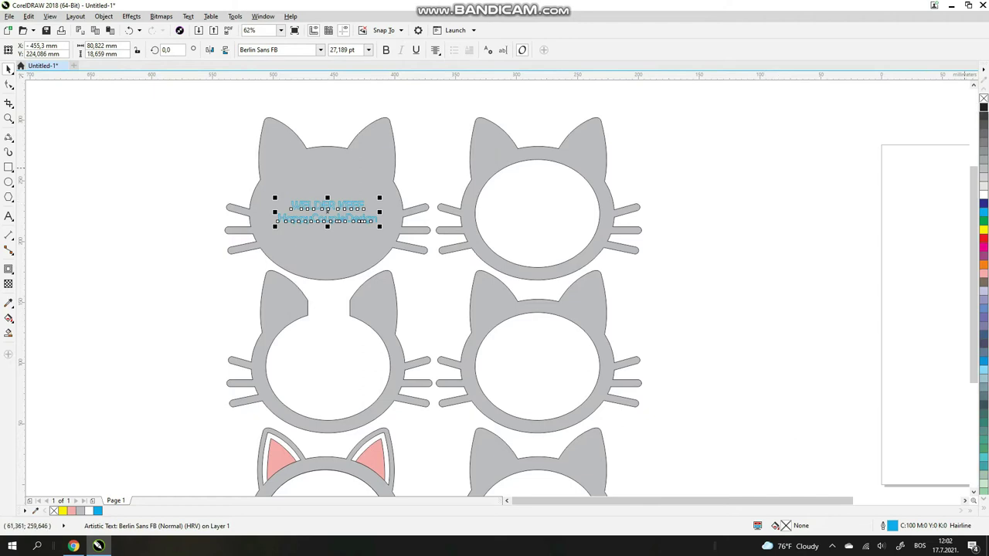
key("Escape")
scroll(495, 294, "down", 1)
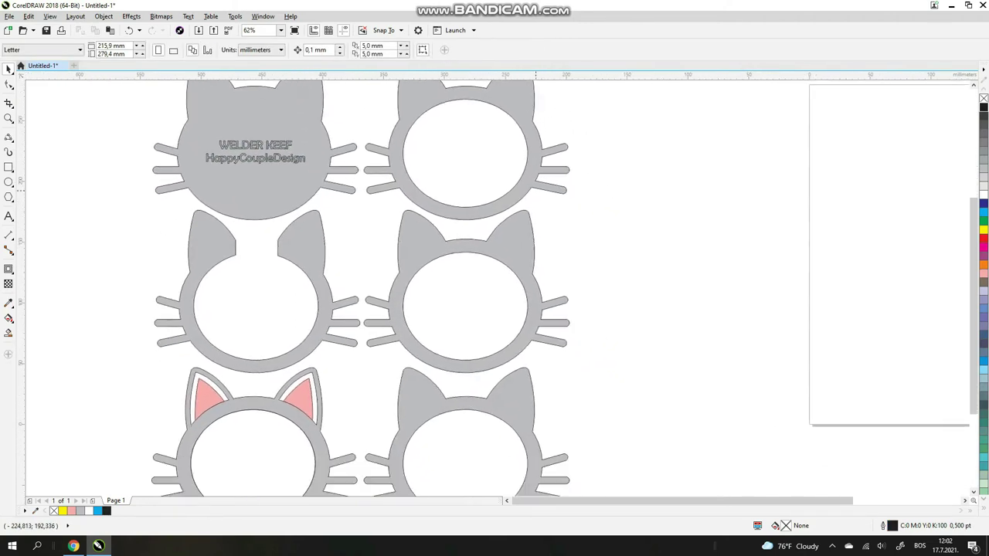
- Select the top-right cat outline, then the bottom-left cat's face ellipse
left_click(486, 243)
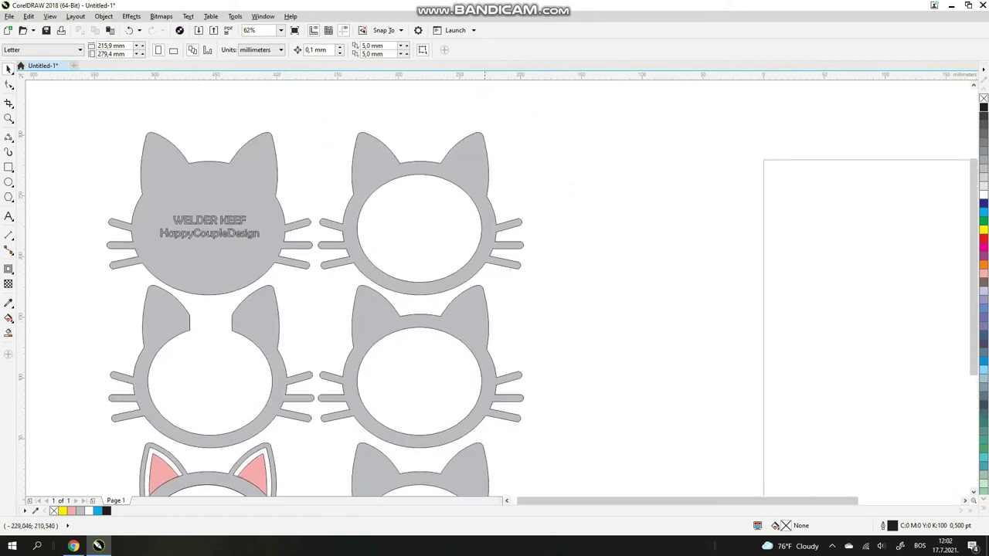
scroll(486, 242, "down", 3)
left_click(218, 383)
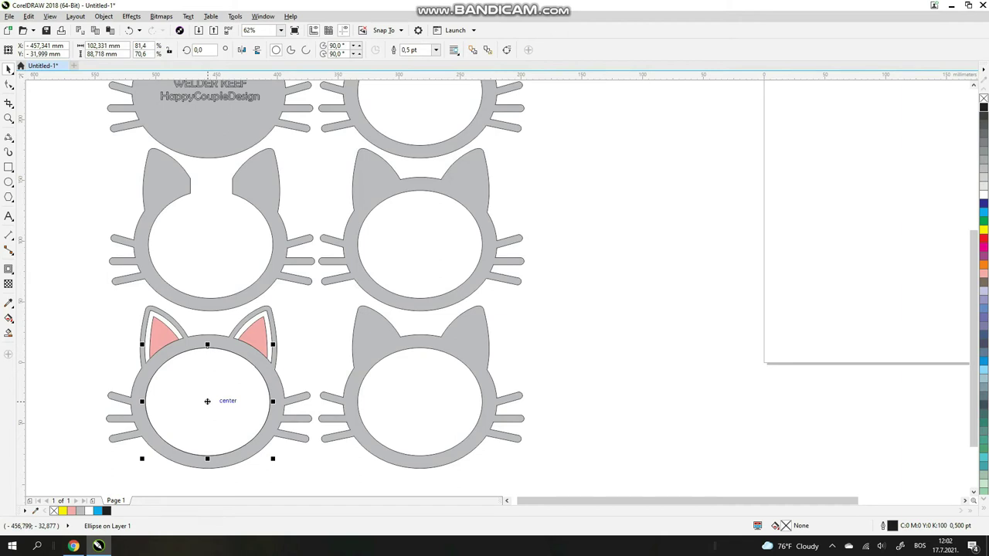
- Duplicate the bottom-left face ellipse, move the copy onto the bottom-right cat, and enlarge it slightly
key("Escape")
left_click_drag(208, 401, 420, 403)
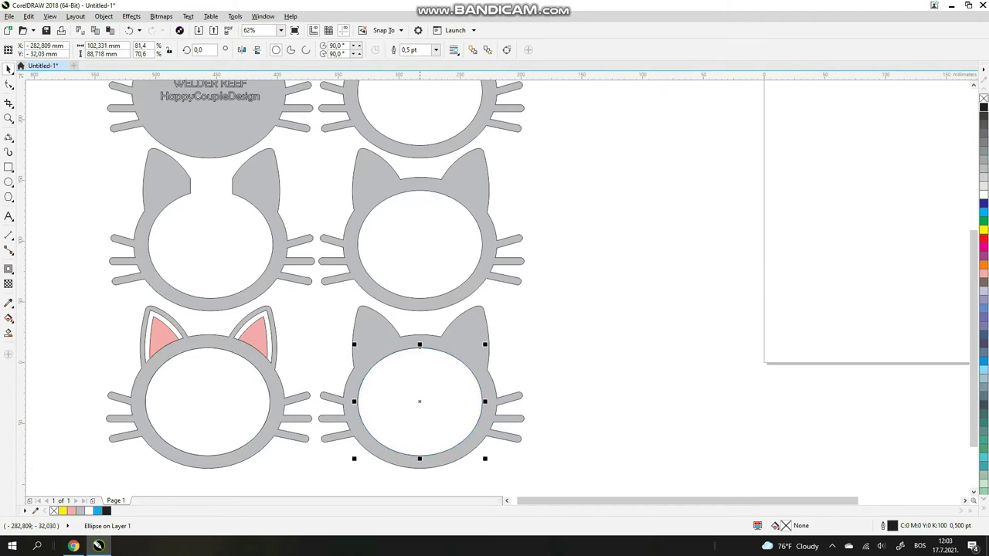
scroll(447, 442, "up", 4)
scroll(454, 336, "down", 2)
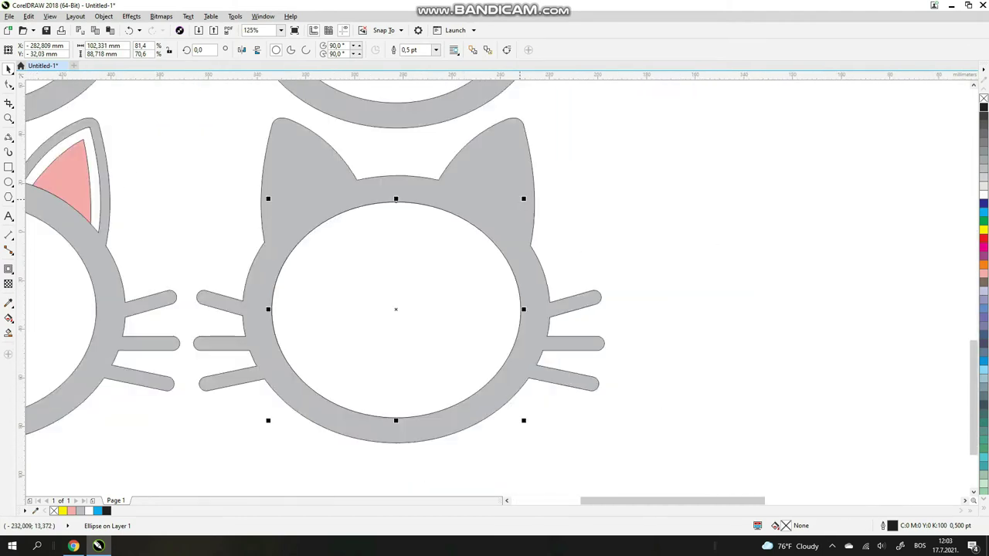
left_click_drag(524, 198, 531, 191)
key("Escape")
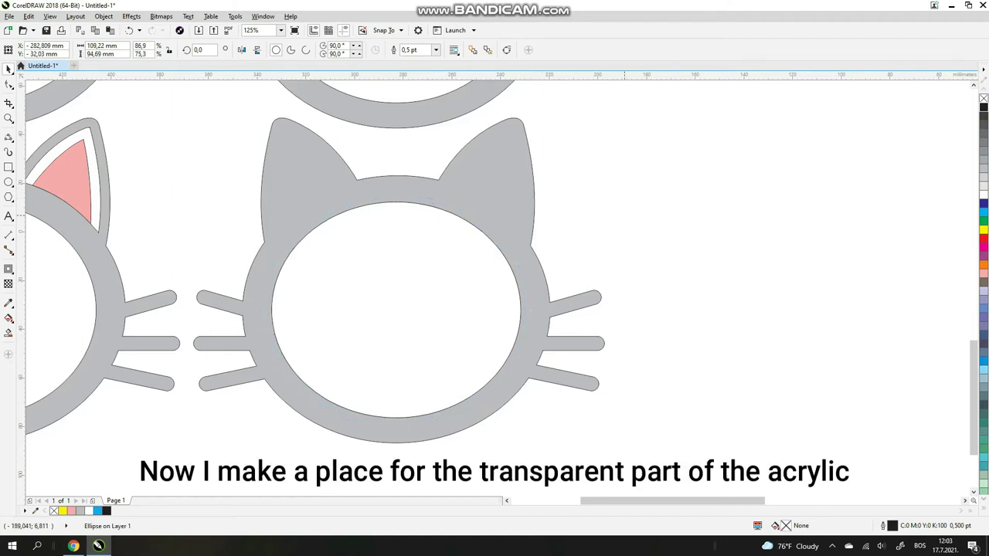
- Enlarge the ellipse further to about 111.6 × 96.7 mm, then try combining it with the cat head and undo
left_click(452, 284)
left_click_drag(532, 191, 555, 197)
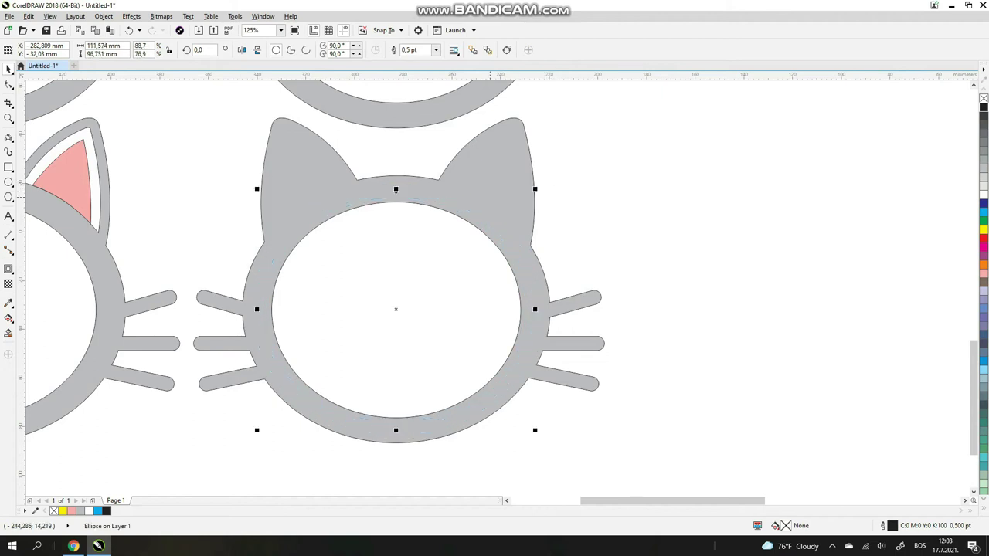
left_click(438, 179, "shift")
key("ctrl+l")
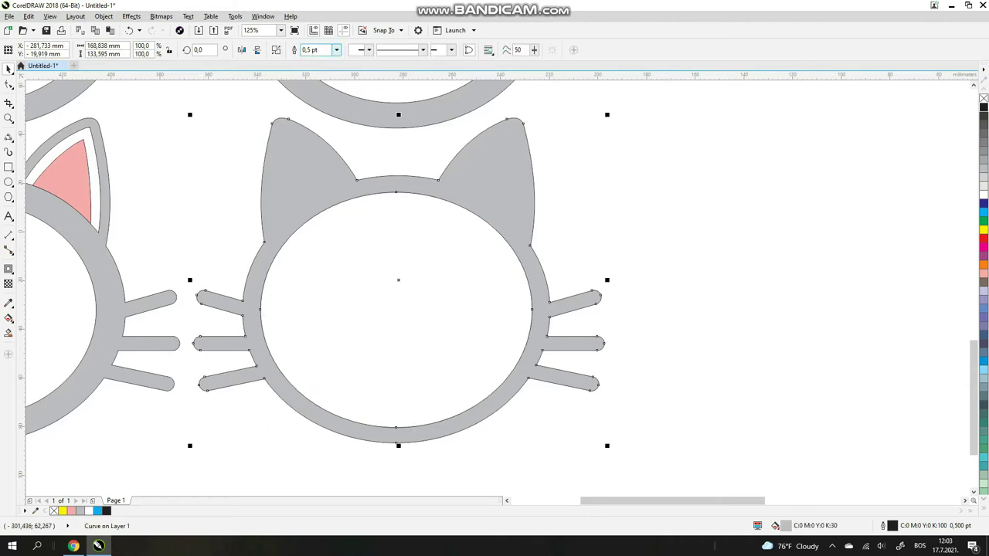
key("ctrl+z")
scroll(382, 314, "down", 4)
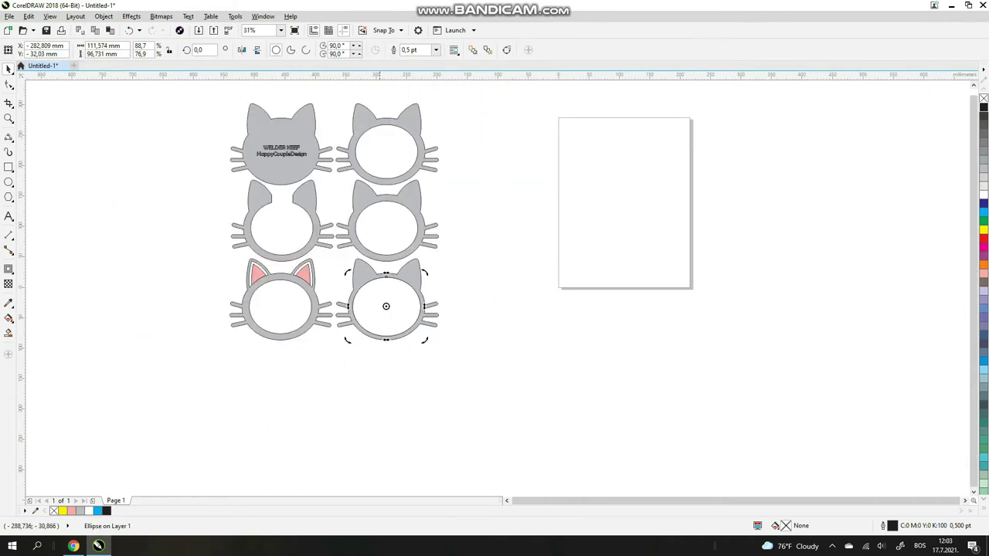
- Move the ellipse beside the cats and add a 'Plexiglass-Acrylic' label centred above it
left_click_drag(377, 309, 478, 308)
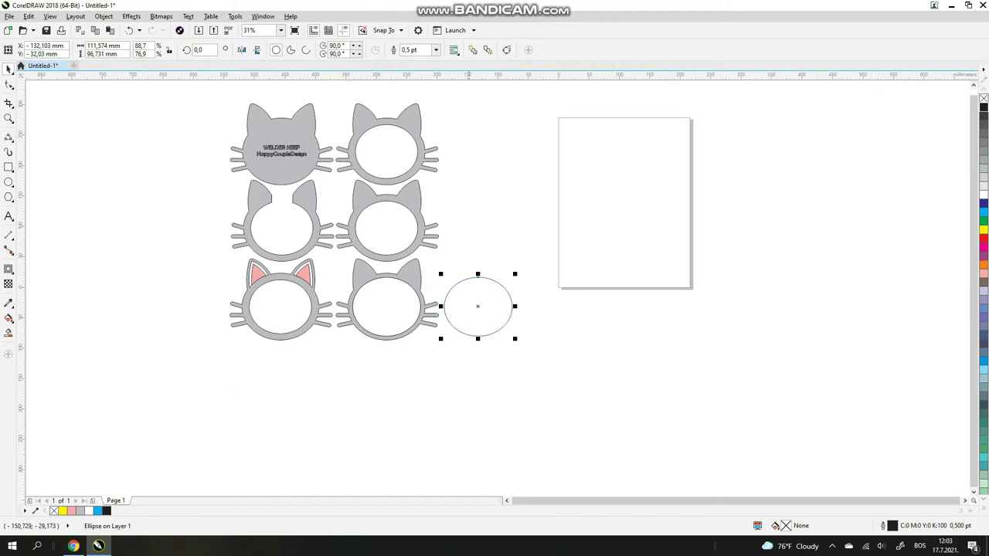
scroll(478, 307, "up", 2)
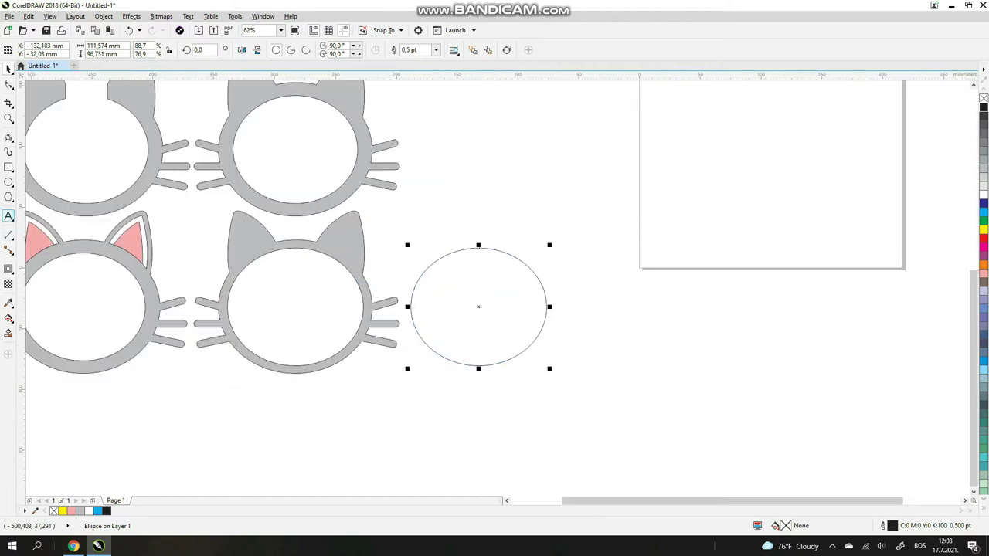
scroll(497, 347, "up", 2)
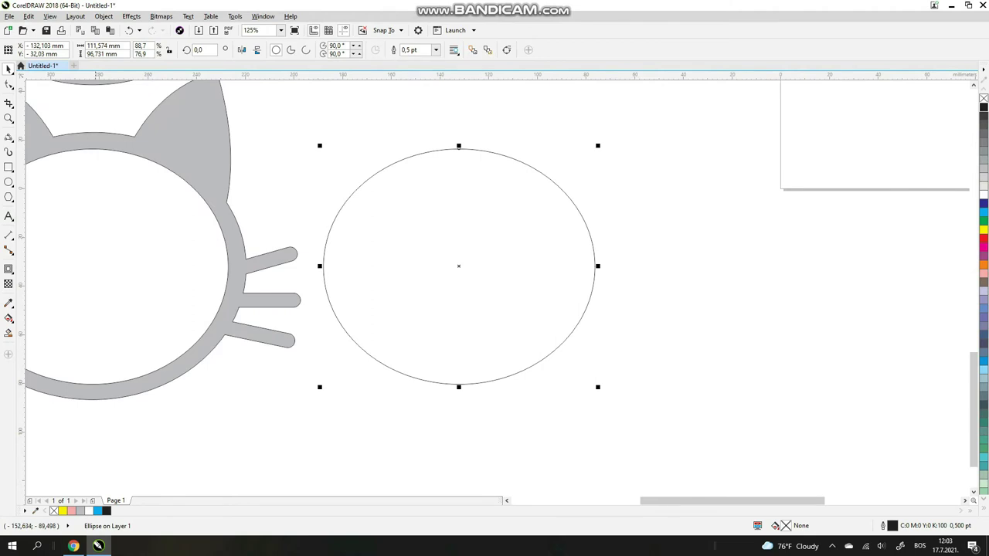
key("F8")
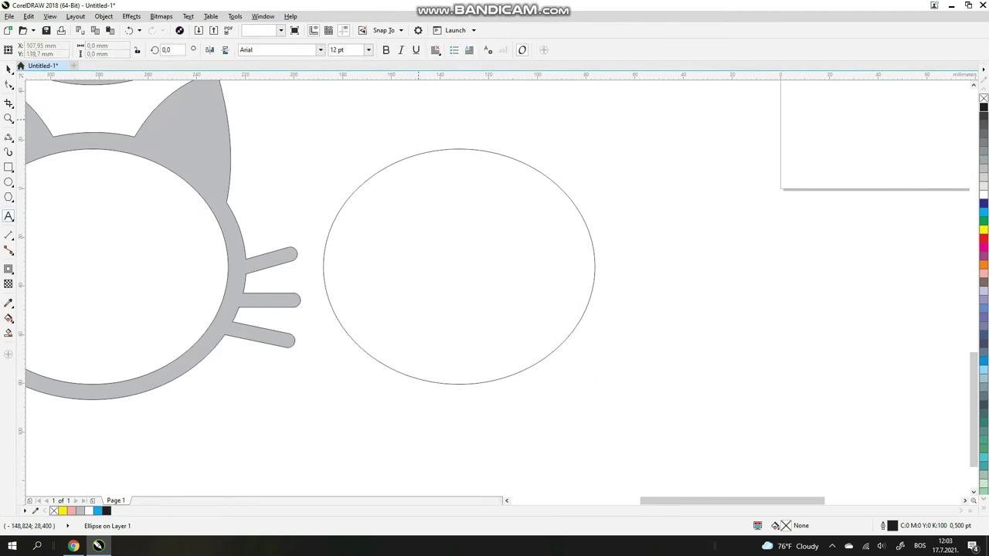
left_click(418, 113)
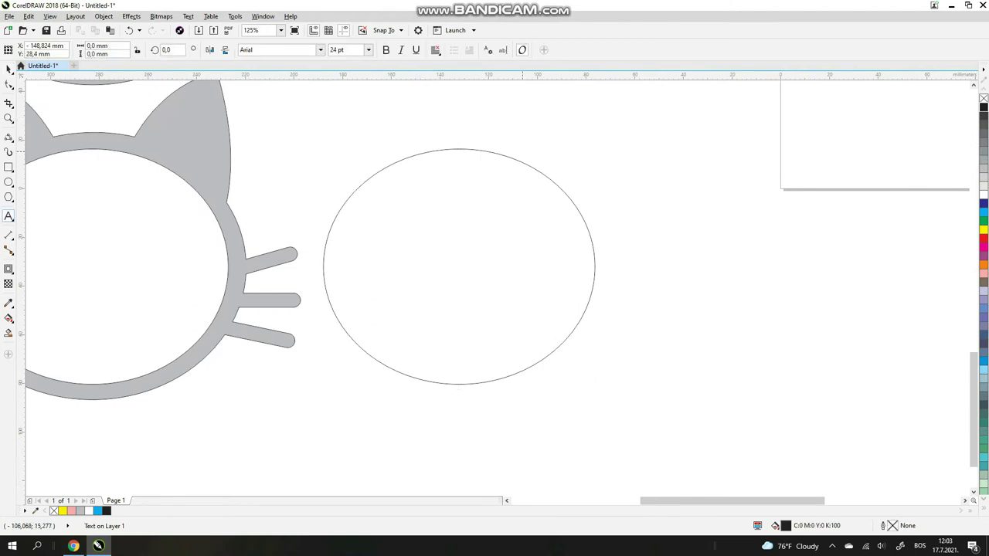
type("Ple")
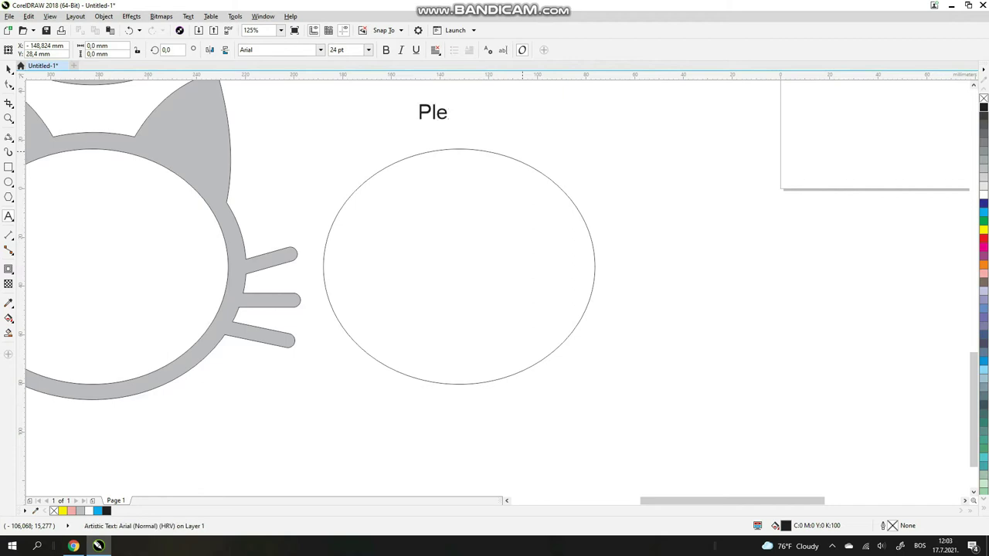
type("xiglass-")
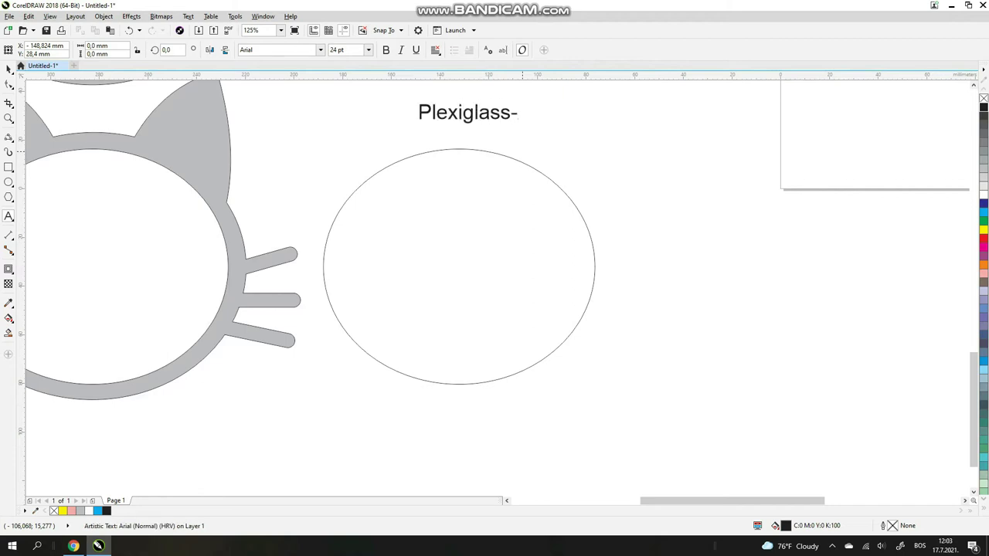
type("Acrylic")
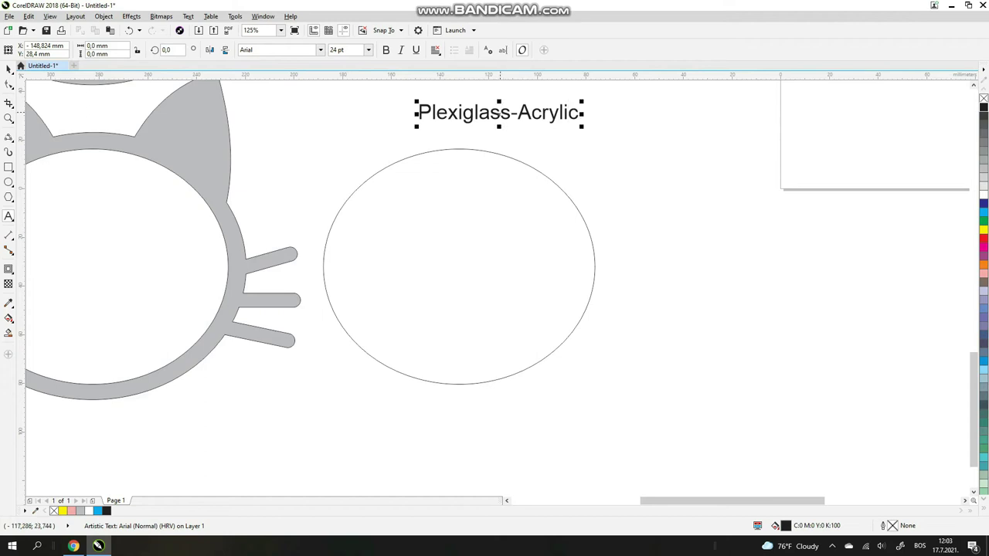
left_click_drag(499, 116, 456, 132)
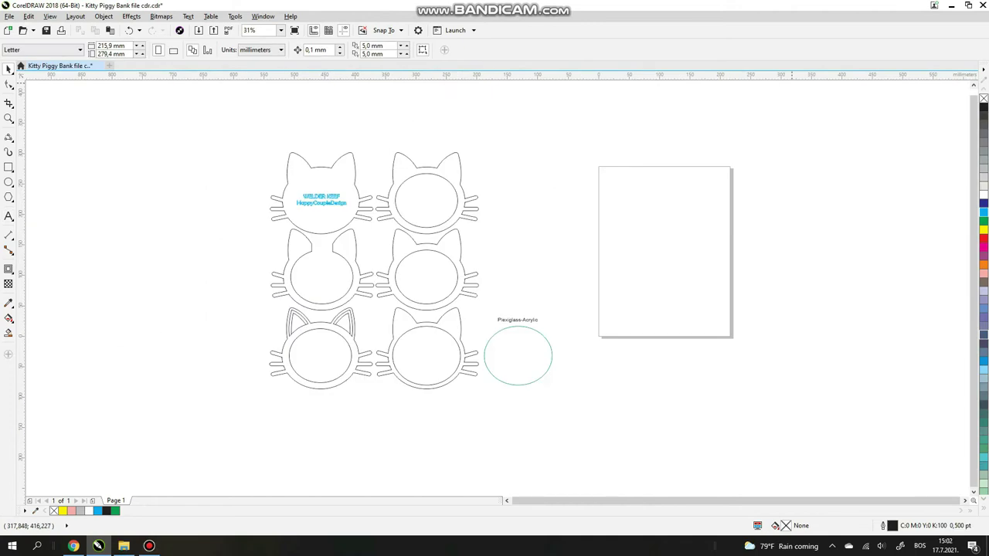
left_click_drag(495, 278, 345, 326)
left_click(304, 279)
key("F10")
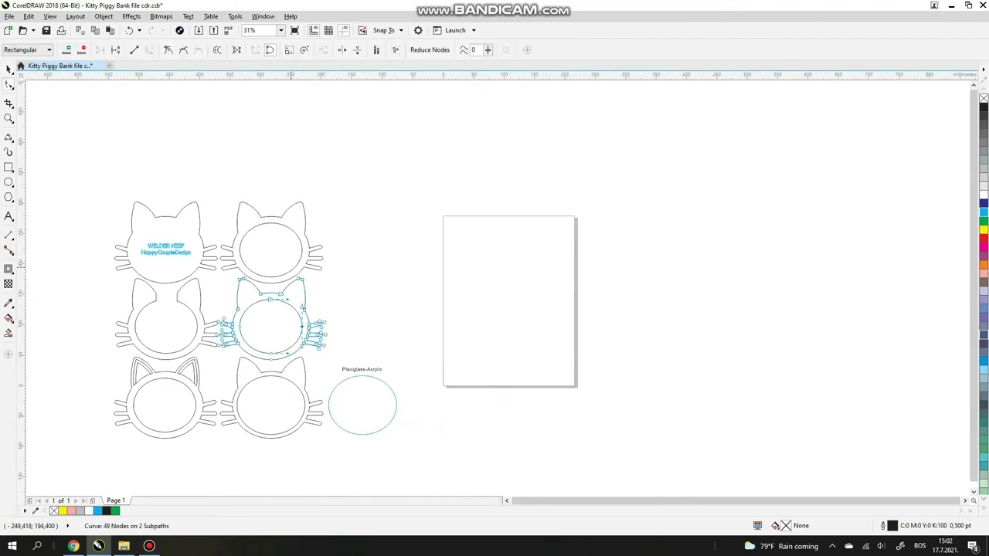
key("space")
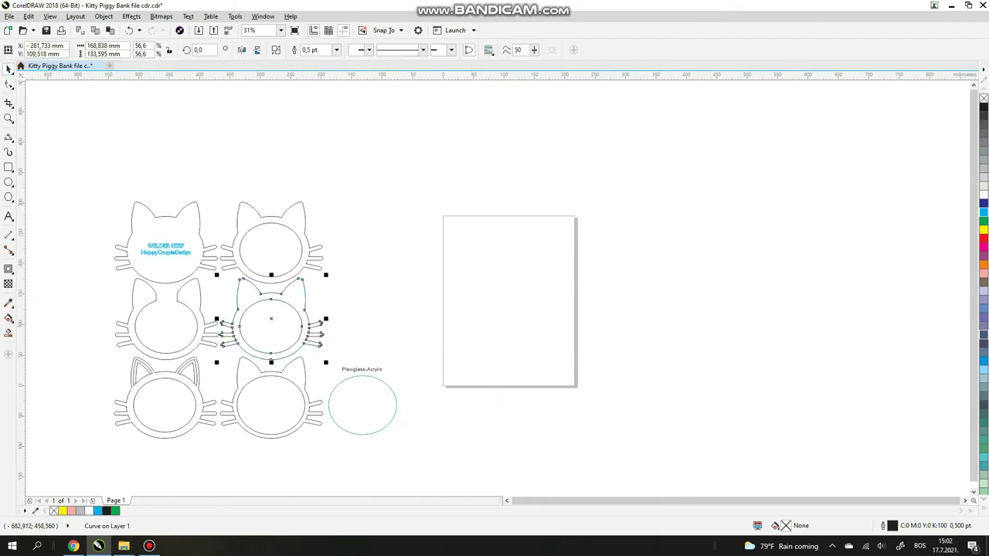
left_click(272, 224, "shift")
left_click_drag(271, 224, 495, 378)
left_click(422, 232)
left_click(531, 245)
left_click(525, 397)
left_click(571, 394)
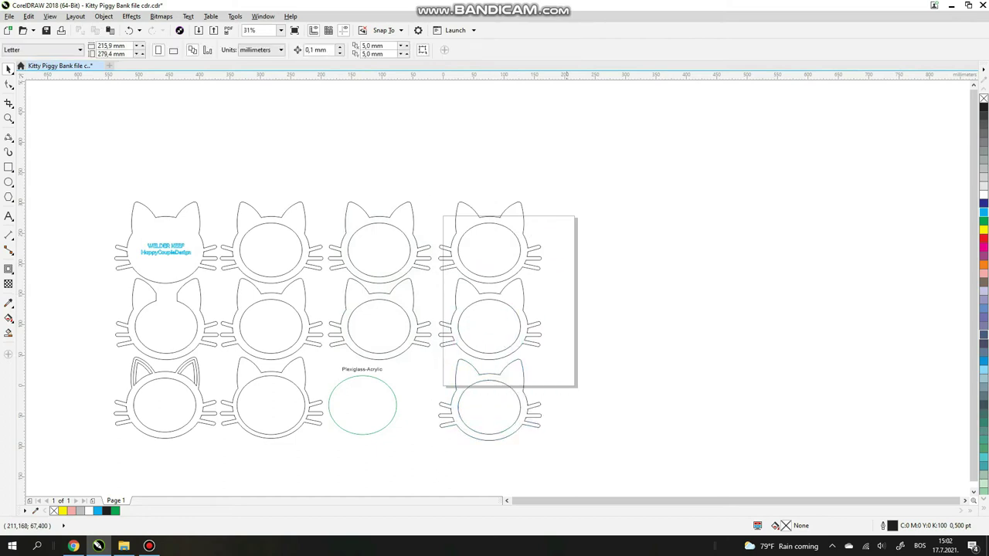
scroll(387, 317, "left", 2)
scroll(429, 309, "down", 1)
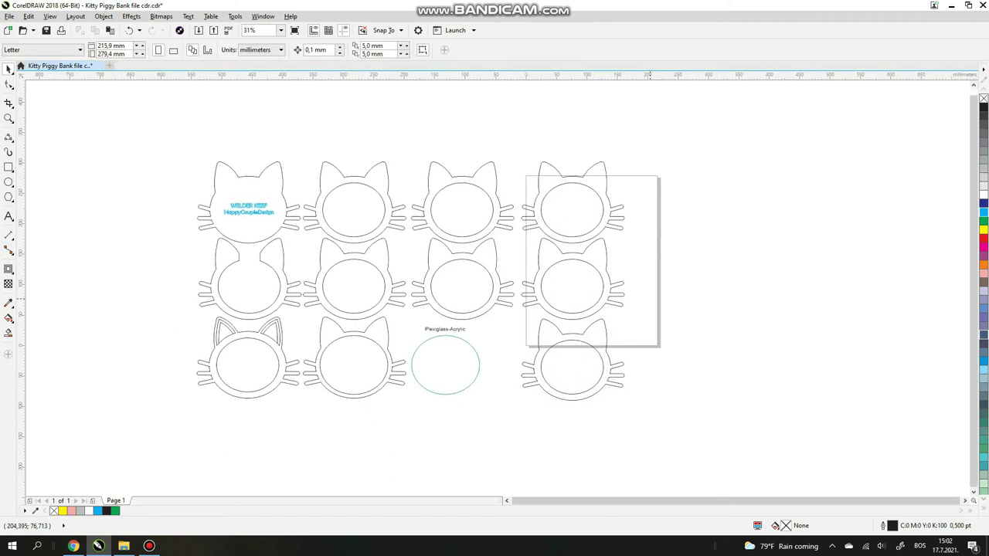
scroll(492, 282, "left", 3)
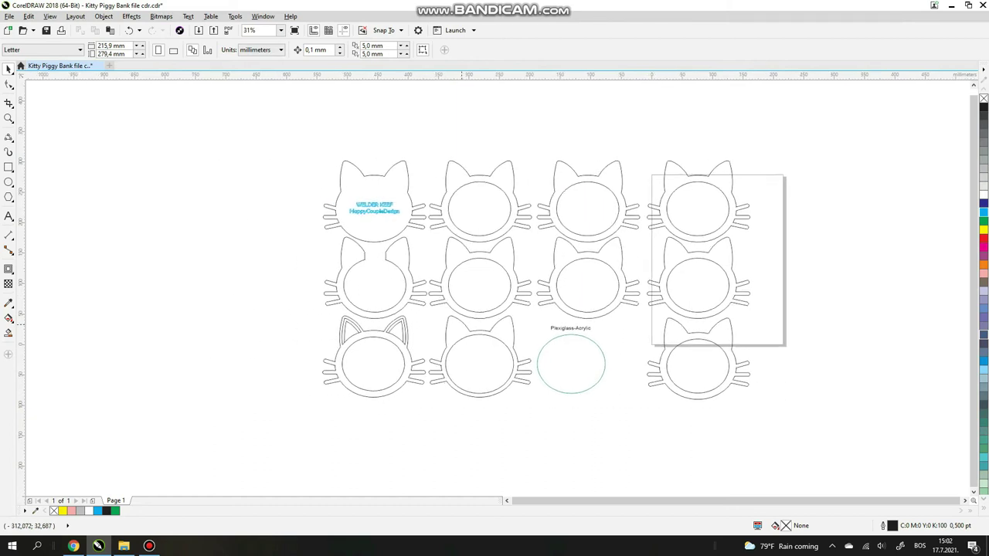
left_click_drag(754, 172, 625, 408)
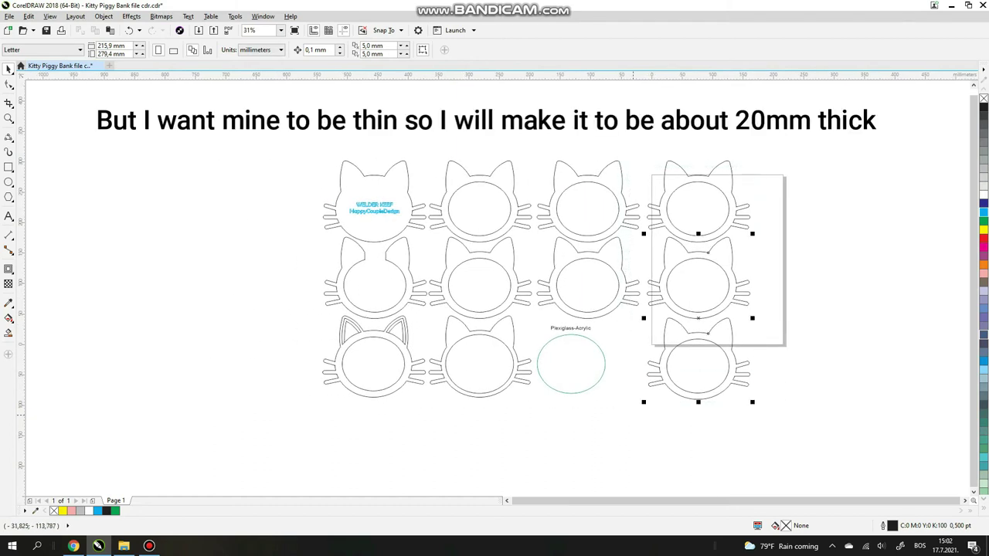
key("Delete")
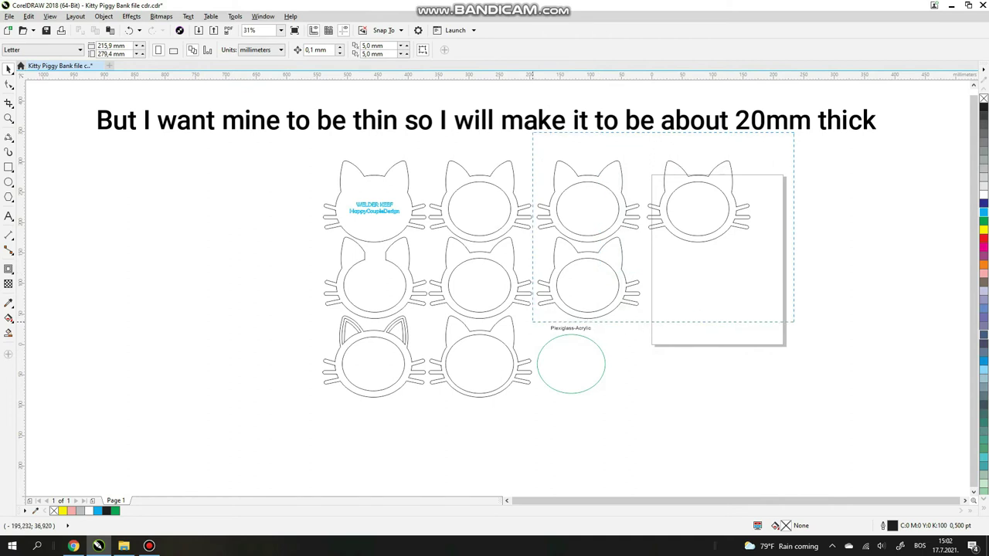
key("Delete")
scroll(495, 271, "left", 2)
scroll(495, 271, "down", 1)
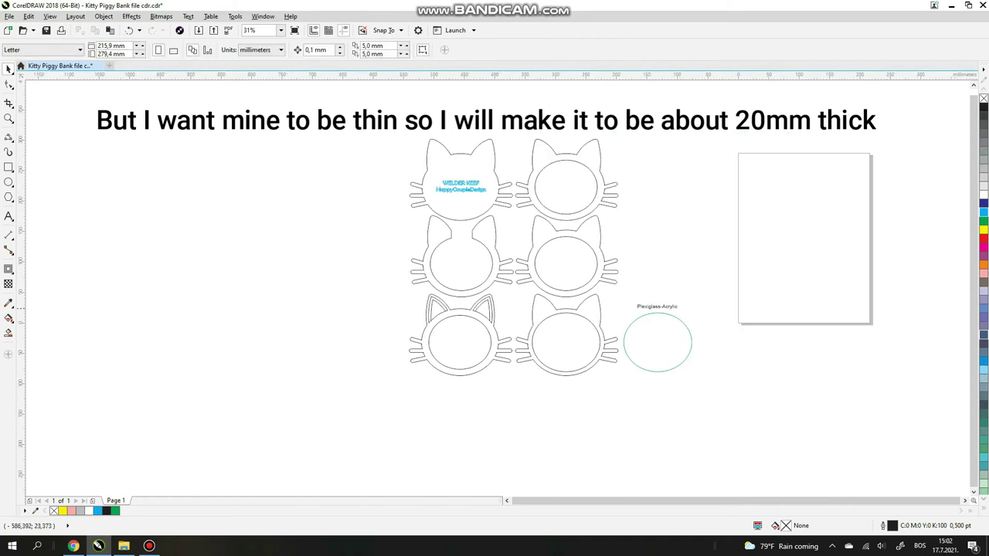
left_click(8, 216)
- Draw a rectangle below the lower-left cat and move it up to overlap the cat's bottom
left_click(9, 167)
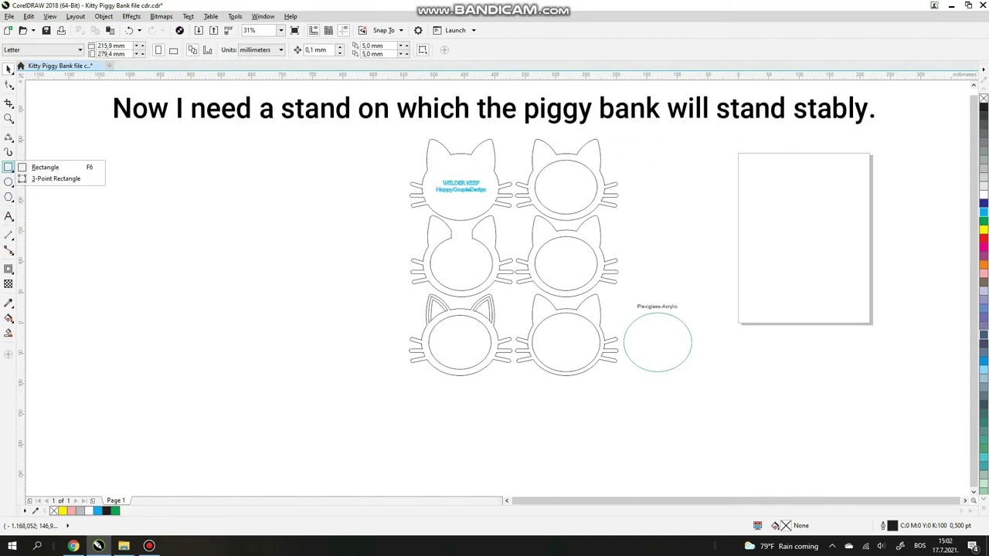
left_click(47, 166)
scroll(480, 382, "up", 2)
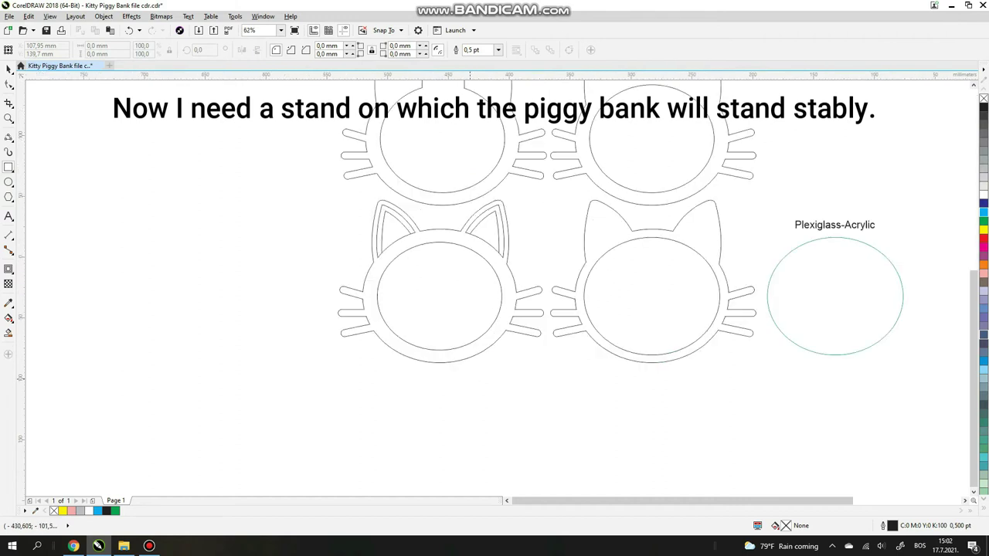
scroll(447, 376, "up", 2)
left_click_drag(246, 375, 564, 448)
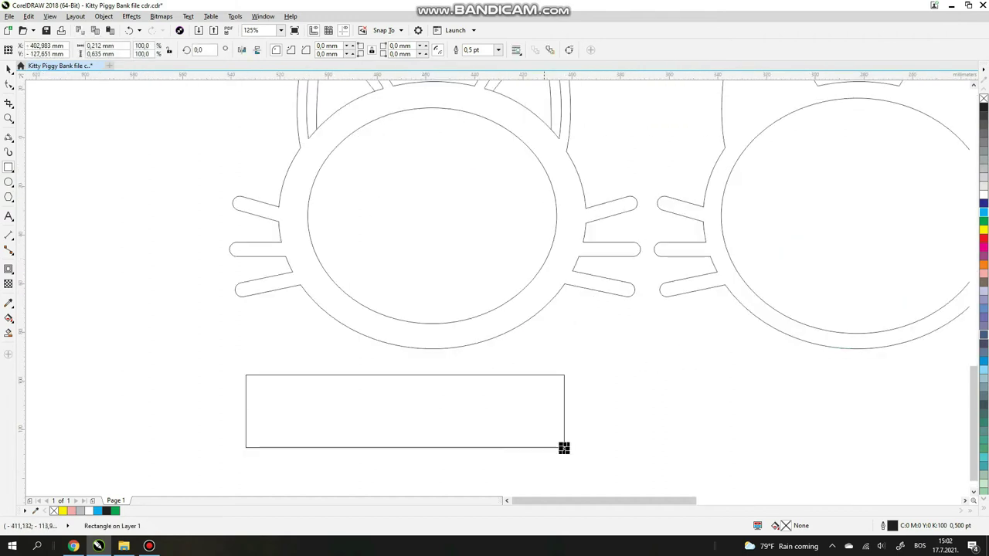
key("ctrl+z")
key("space")
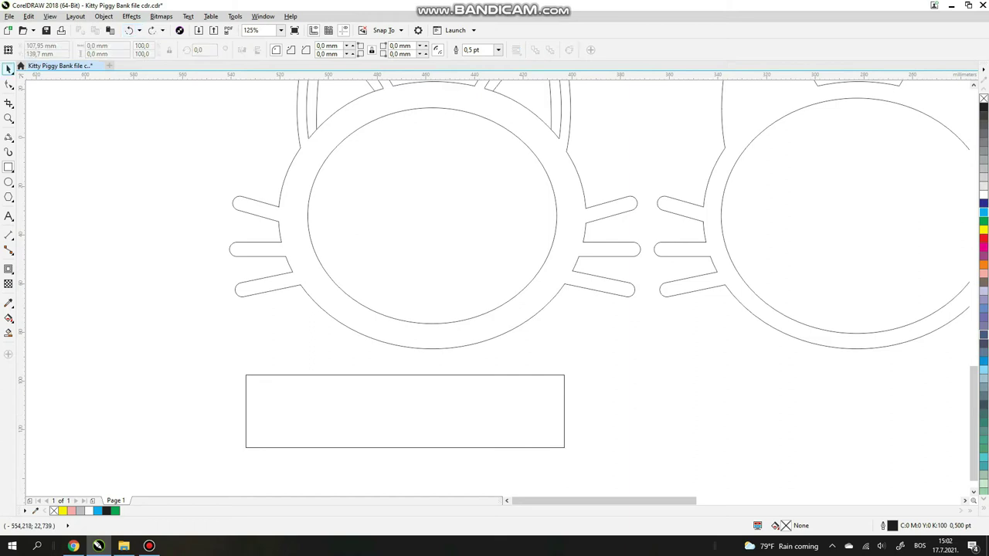
key("Tab")
left_click_drag(404, 411, 432, 349)
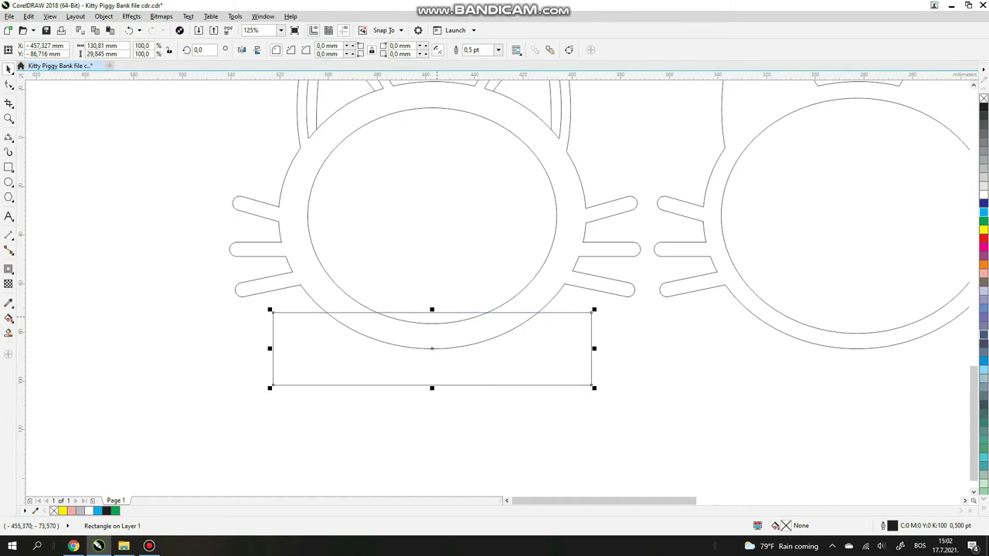
- Set the rectangle's size to 130 × 50 mm
double_click(97, 54)
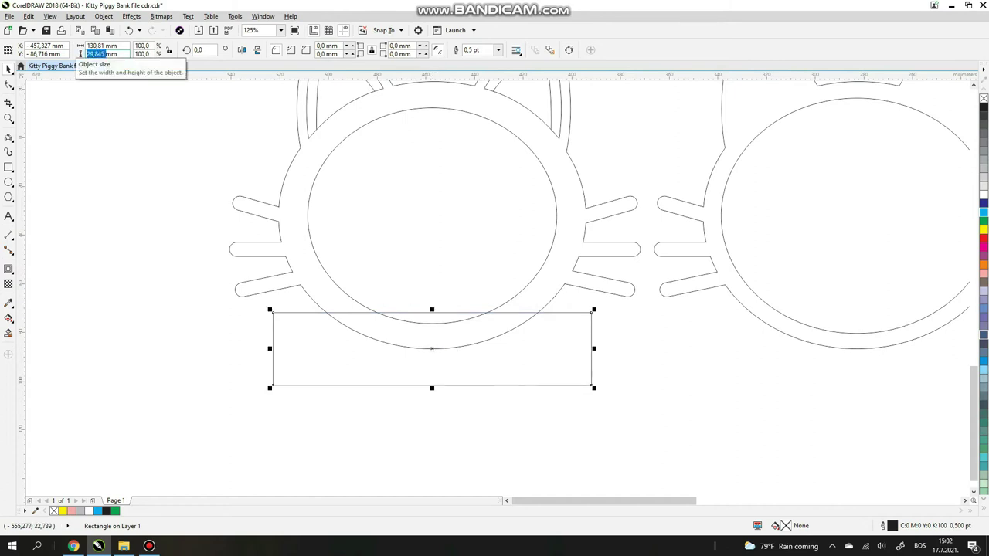
type("50")
key("shift+Tab")
type("130")
key("Return")
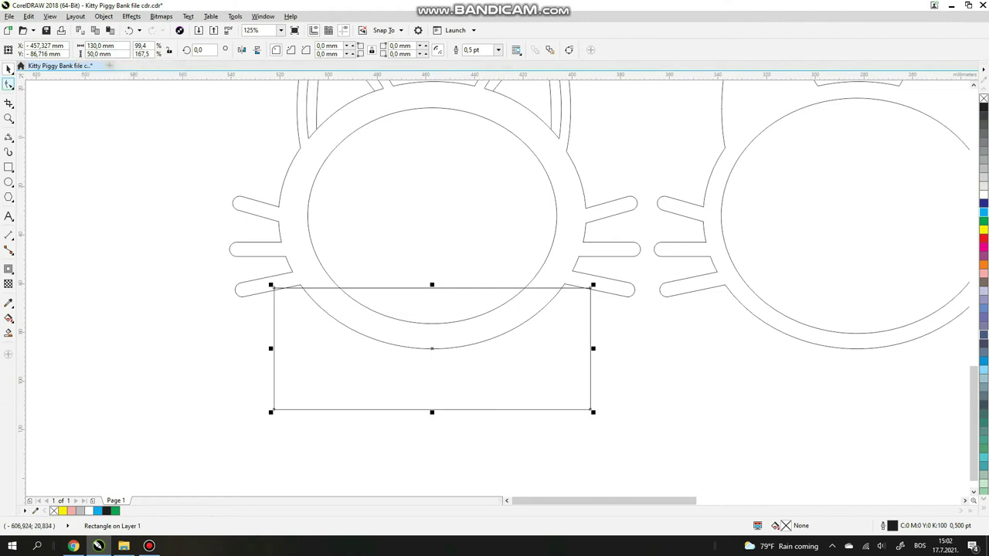
- Round the rectangle's corners to about 16.9 mm, leaving the bottom-left corner square
key("F10")
left_click_drag(275, 288, 315, 301)
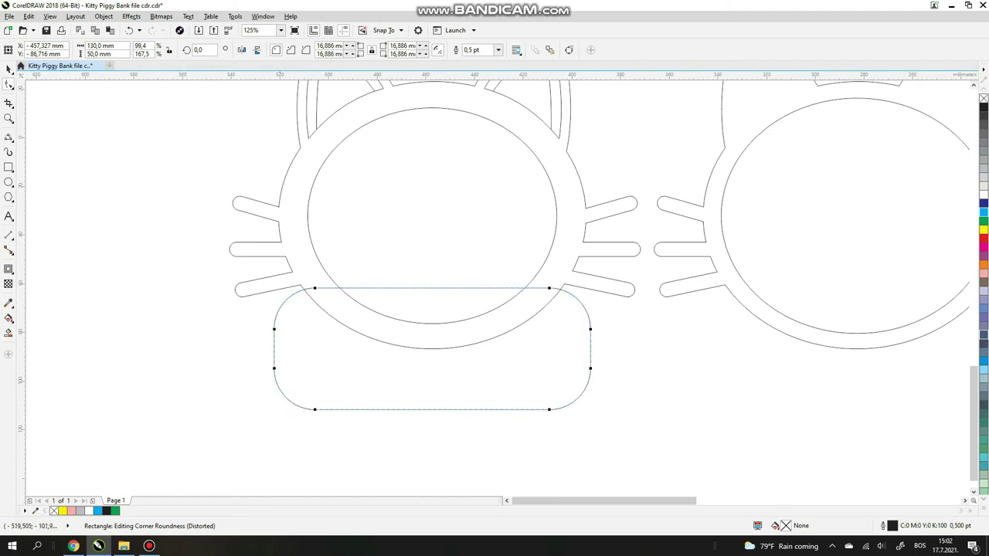
left_click_drag(275, 368, 274, 408)
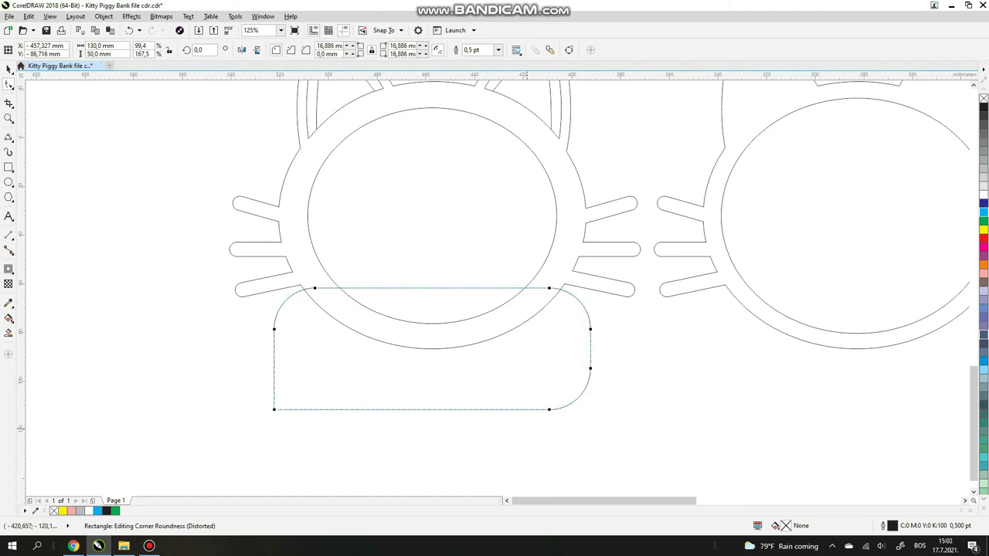